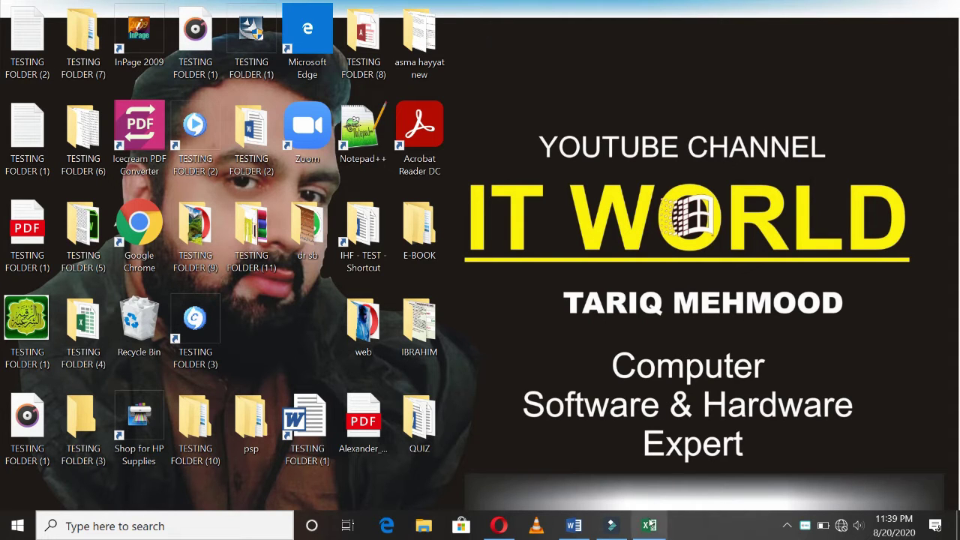
- Restore the August 2020 salary-sheet workbook from the taskbar
left_click(650, 525)
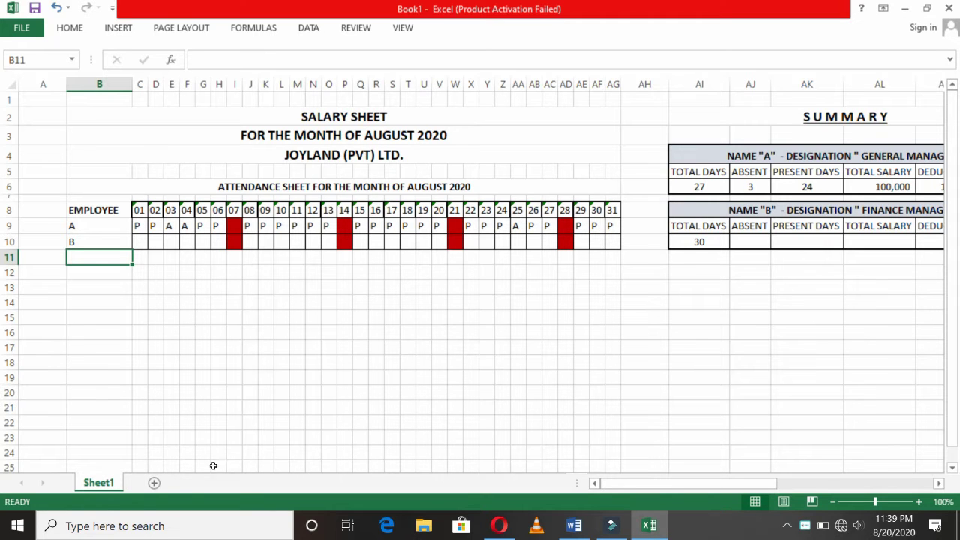
- Add a new sheet to the salary workbook, then create the blank workbook Book2
left_click(153, 482)
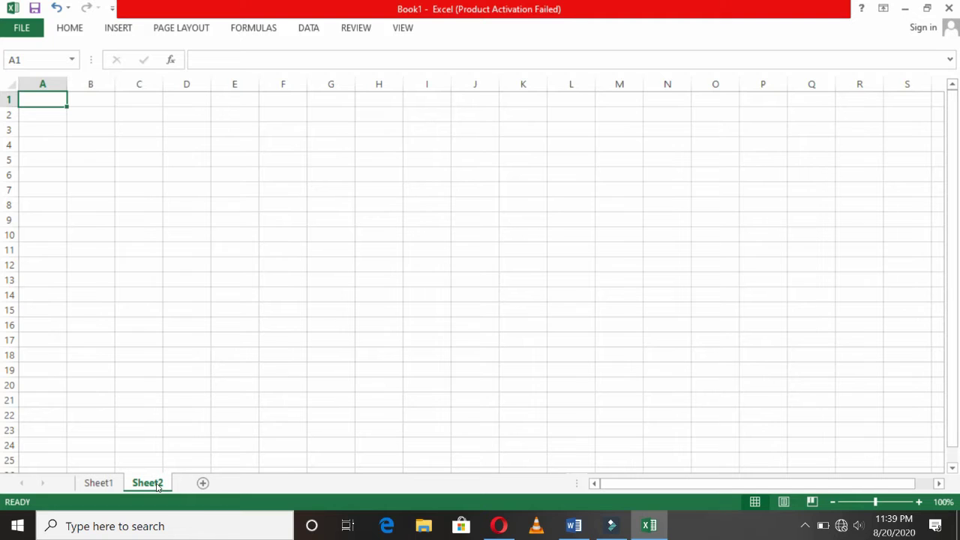
key("Right")
key("Down")
key("Down")
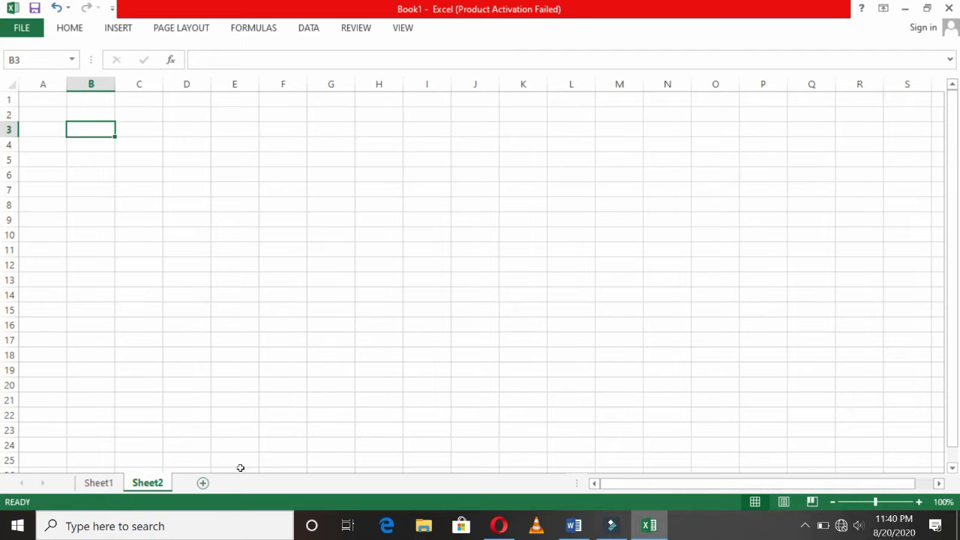
key("ctrl+n")
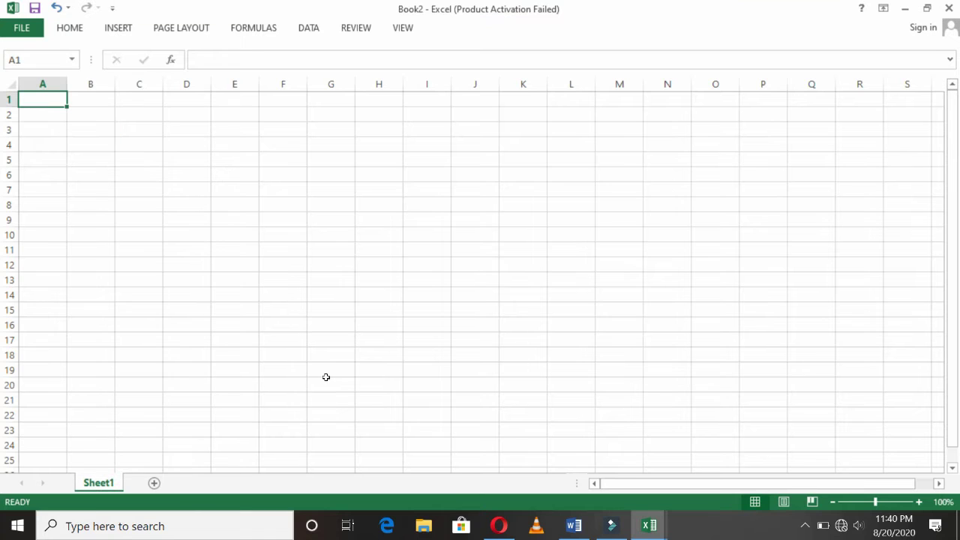
- Enter TRANSPORT COMPANY in B2, then edit it to read METRO TRANSPORT COMPANY
left_click(92, 112)
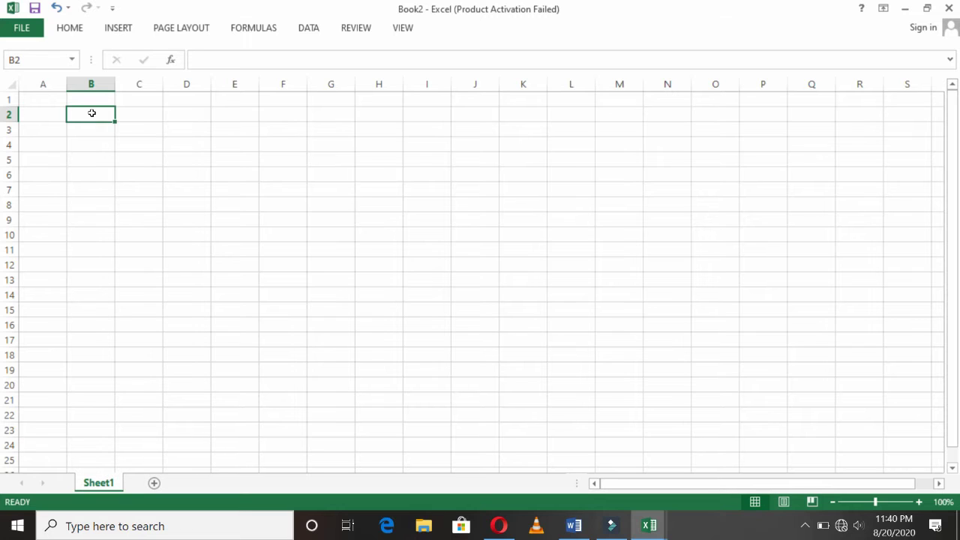
type("TRANS")
type("POS")
key("BackSpace")
key("BackSpace")
key("BackSpace")
type("PORT ")
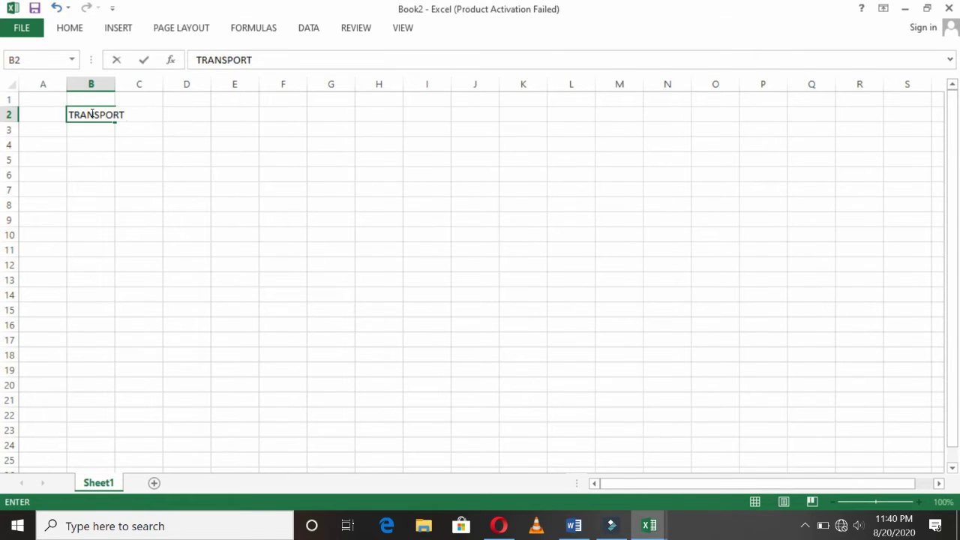
type("COMPANY")
key("Return")
key("Return")
key("Up")
key("Up")
key("F2")
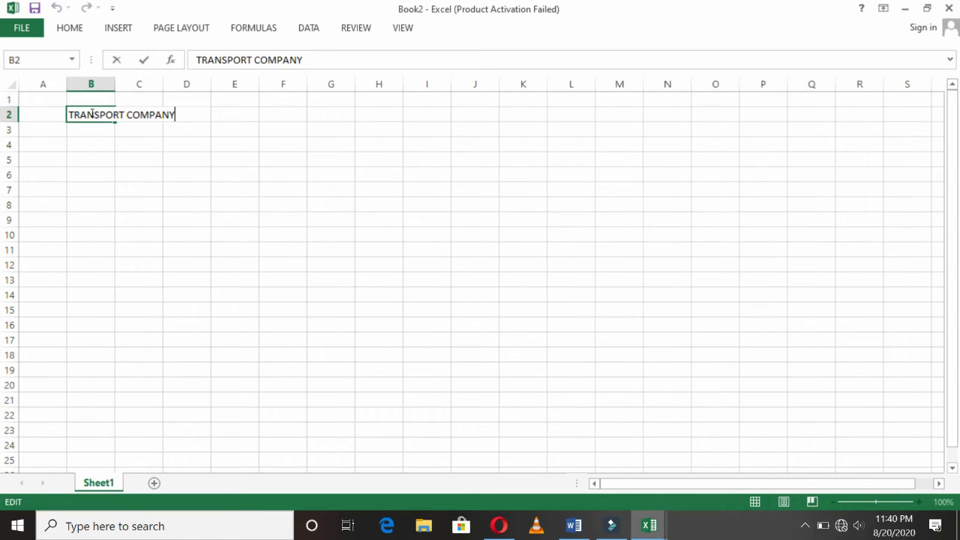
key("Home")
type("METRO")
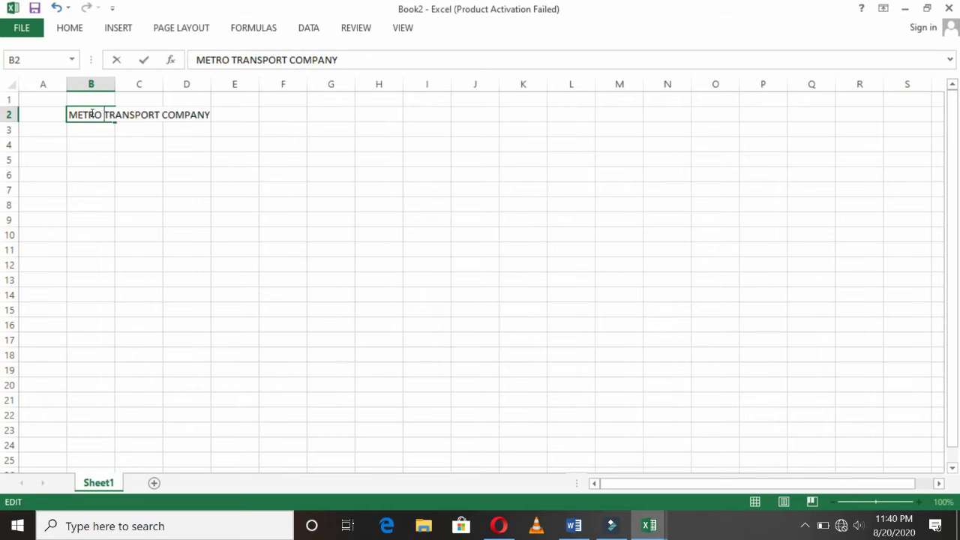
key("Return")
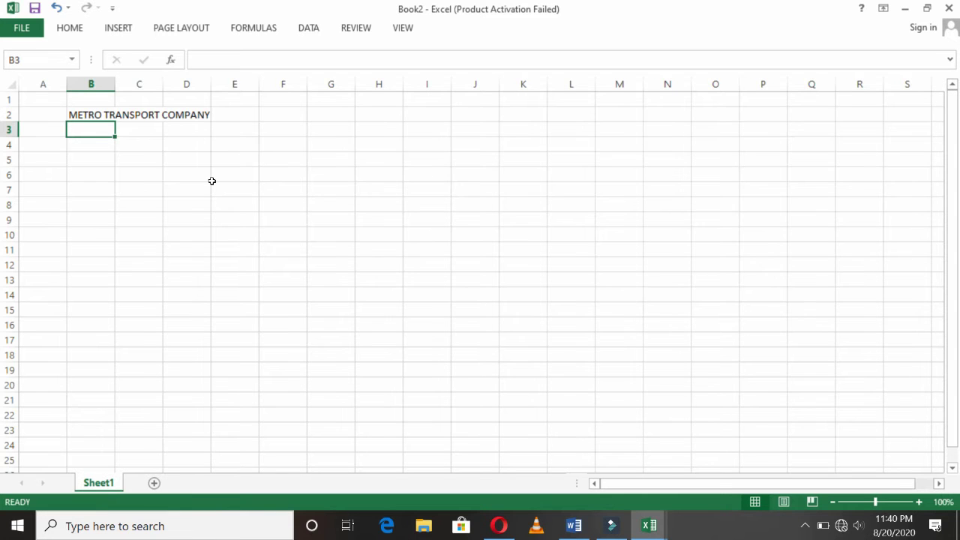
scroll(212, 181, "up", 1)
scroll(213, 181, "up", 1)
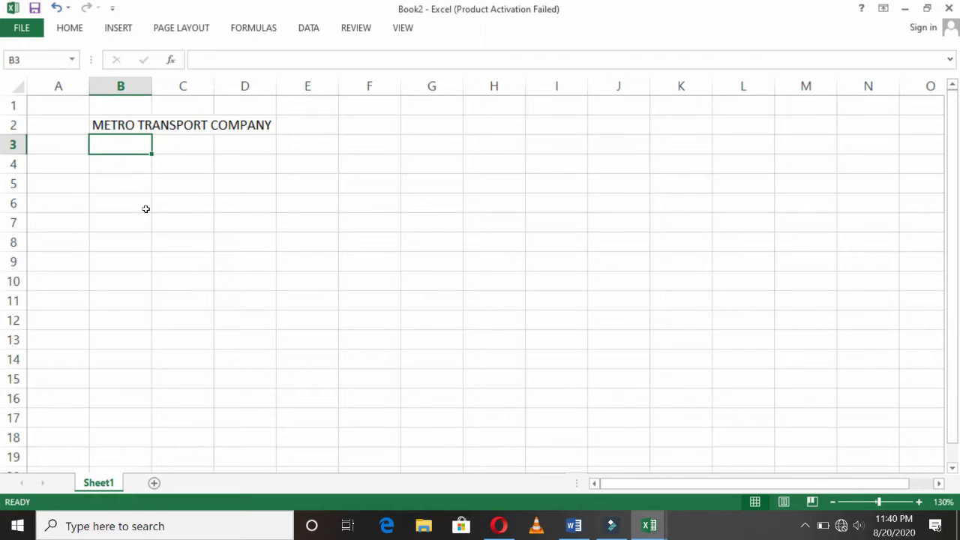
- Enter DAY 1 in B3 and the headers S/NO and BUS # in B4 and C4
type("DATE")
key("BackSpace")
key("BackSpace")
key("BackSpace")
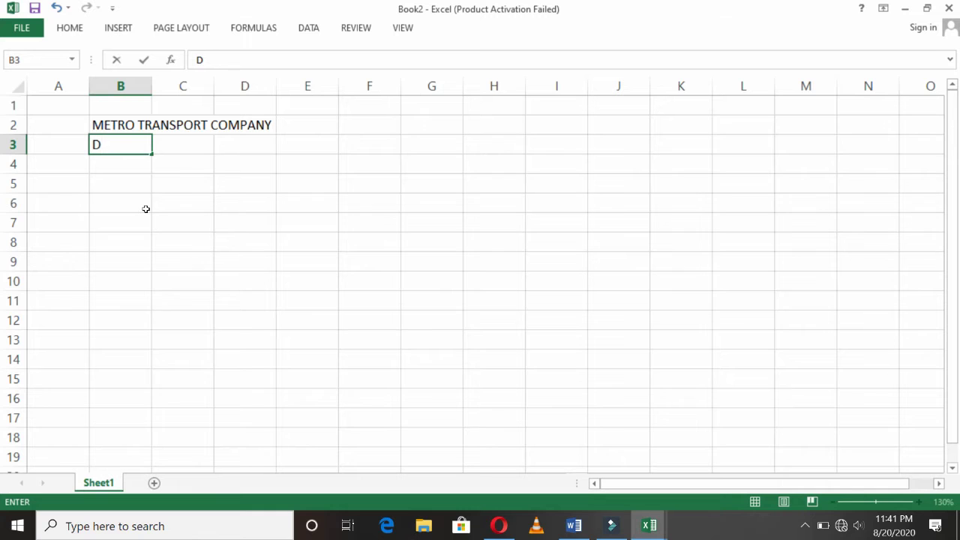
type("AY")
type(" 1")
key("Return")
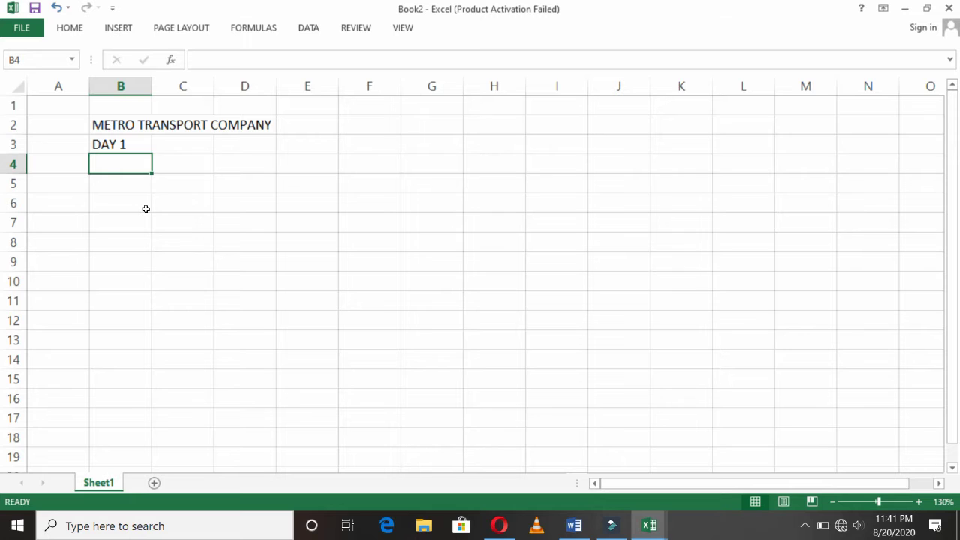
type("S/NO")
key("Return")
key("Up")
key("Right")
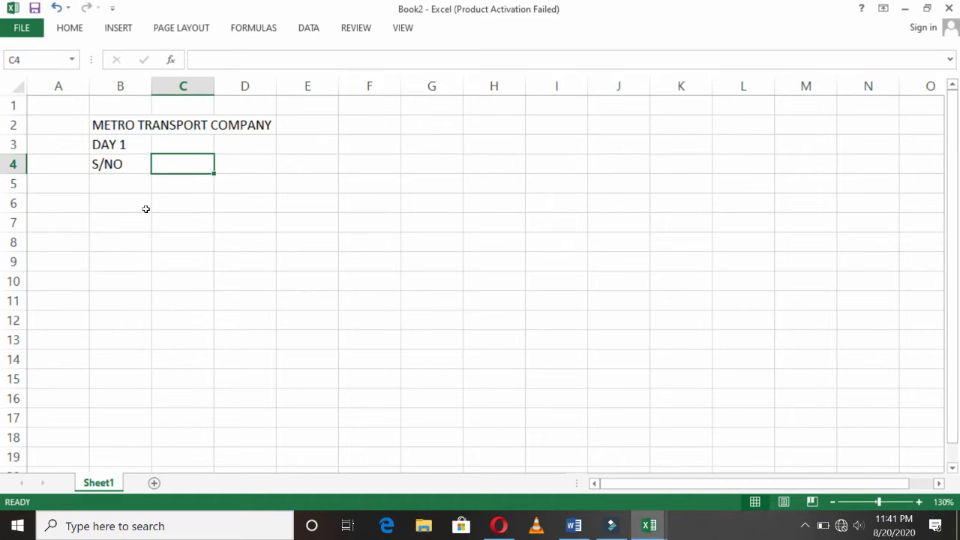
type("BUS #")
key("Return")
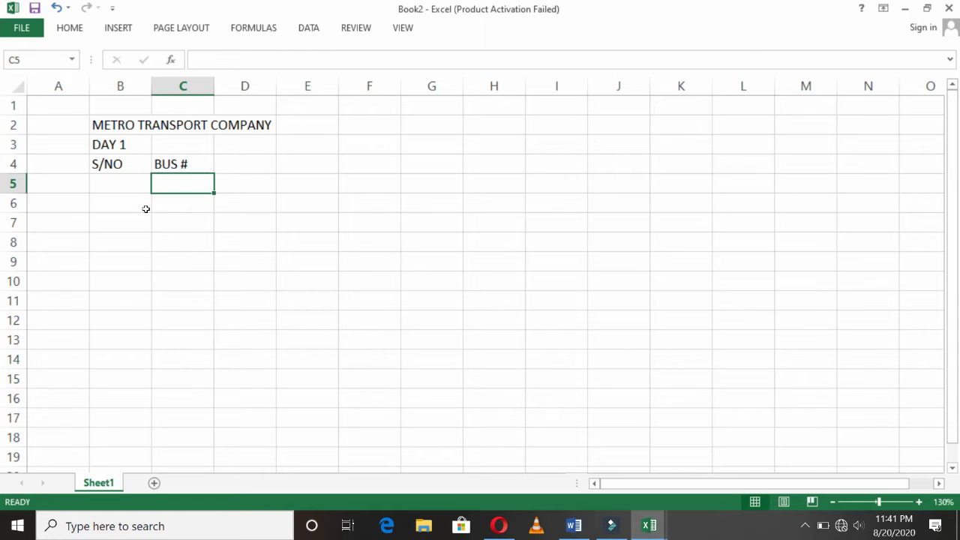
key("Up")
key("Right")
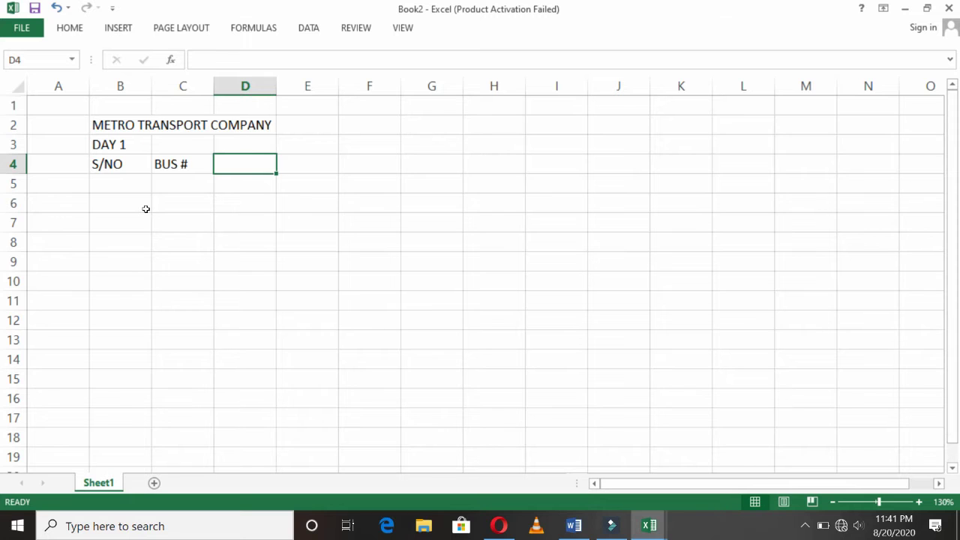
- Add the price headers Rs. 50, Rs. 80 and Rs. 100 across D4:F4
type("#S")
key("BackSpace")
key("BackSpace")
type("r")
key("BackSpace")
type("Rs. 50")
key("Return")
key("Up")
key("ctrl+c")
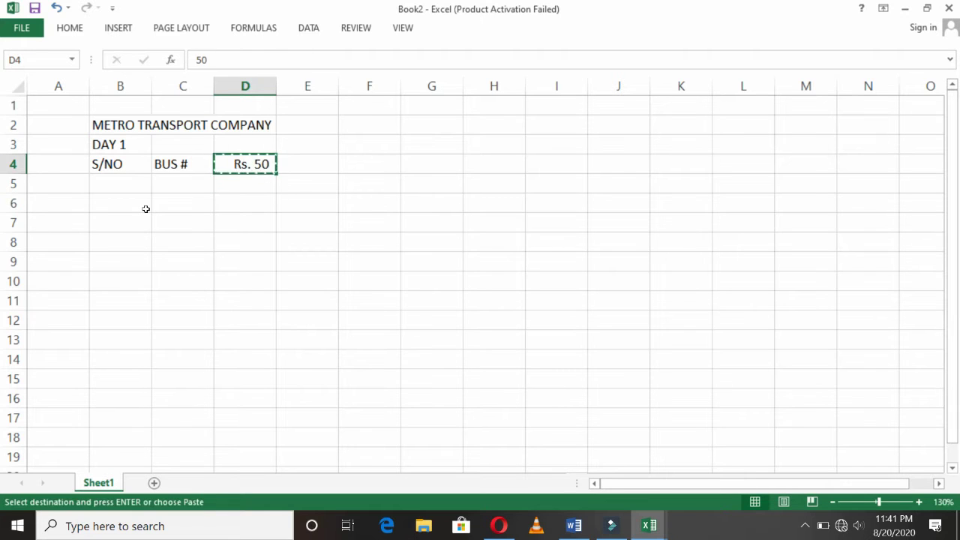
key("Right")
key("Return")
key("ctrl+c")
key("Right")
key("Return")
key("Left")
key("Left")
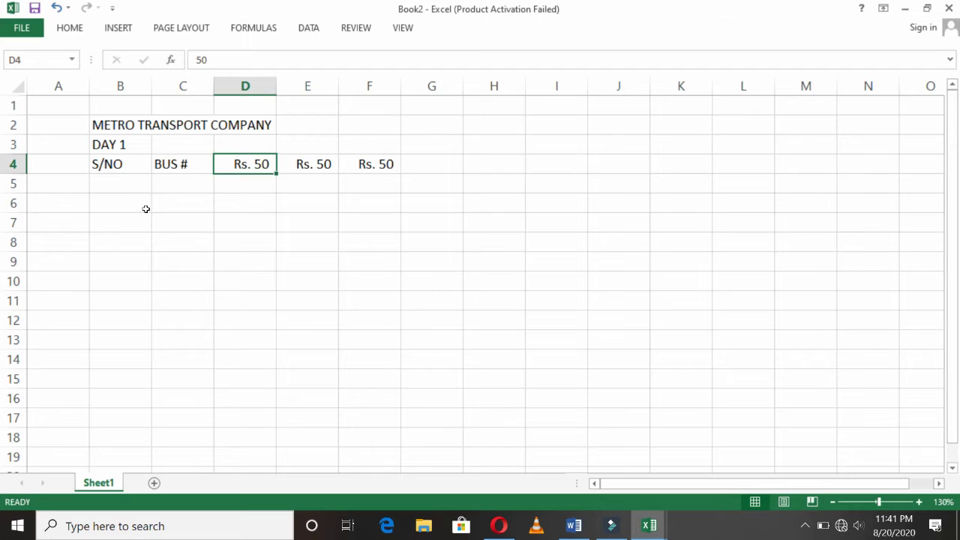
key("Right")
key("F2")
key("shift+Home")
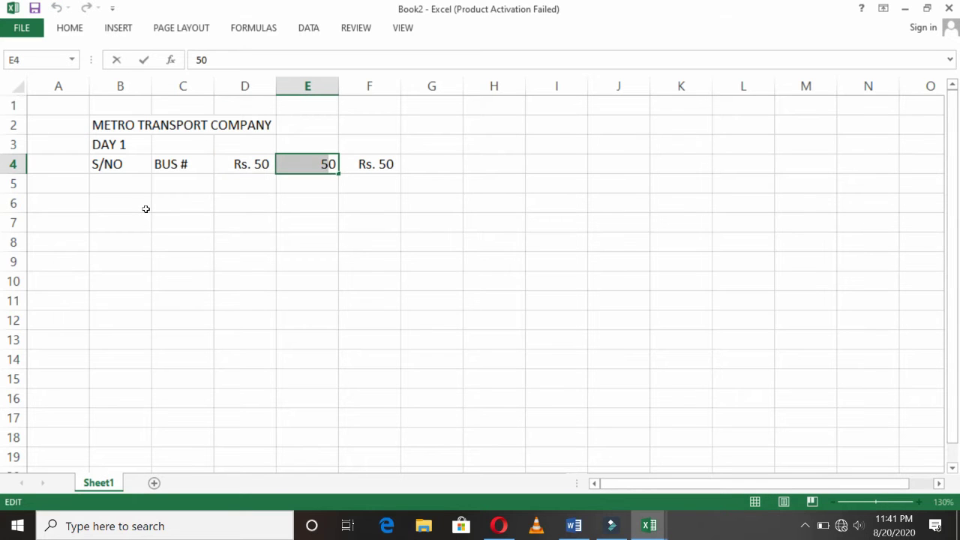
type("80")
key("Return")
key("Up")
key("Right")
key("F2")
key("Left")
key("shift+Home")
type("10")
key("Return")
- Add the TOTAL SALES header in G4
key("Left")
key("Left")
key("Left")
key("Left")
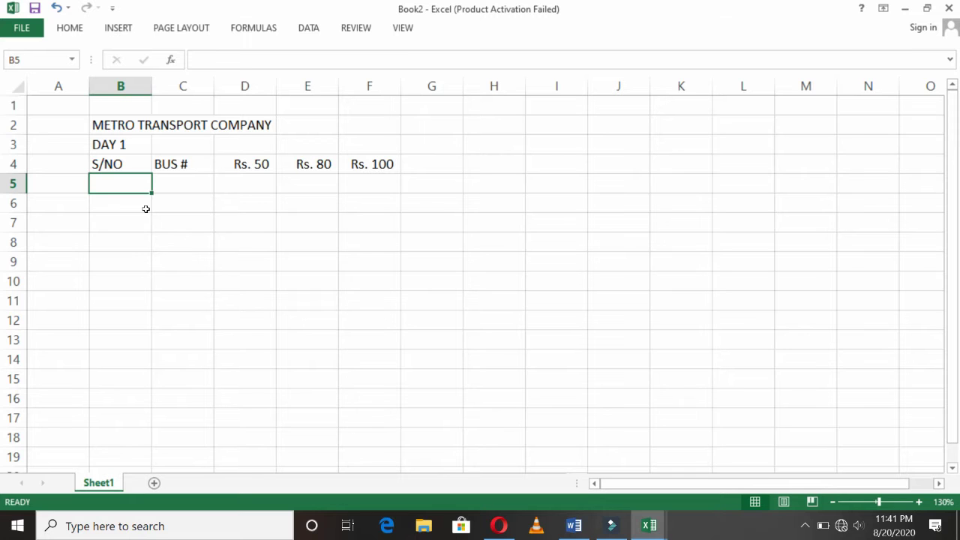
key("Right")
key("Right")
key("Right")
key("Right")
key("Right")
key("Up")
key("Left")
key("Left")
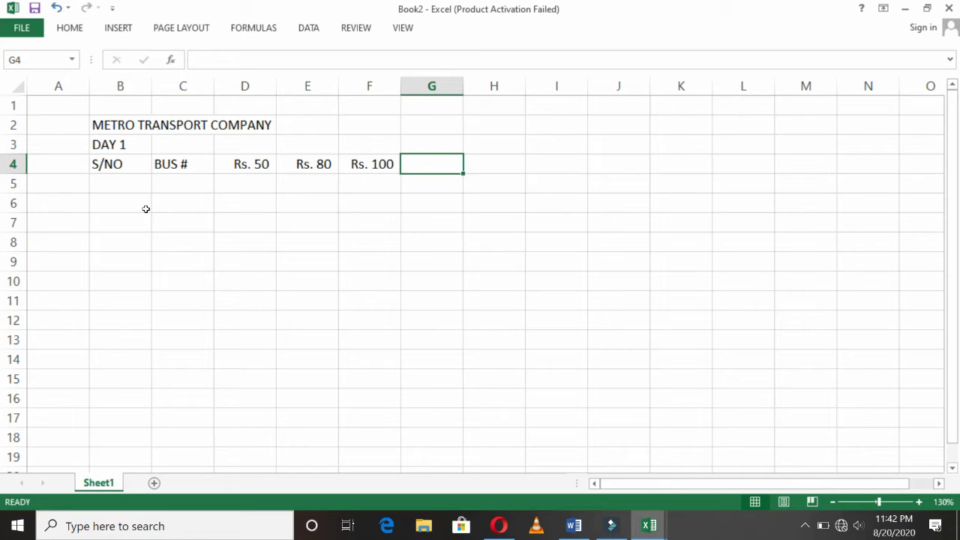
type("t")
key("BackSpace")
key("BackSpace")
key("BackSpace")
key("BackSpace")
key("BackSpace")
type("TOTAL")
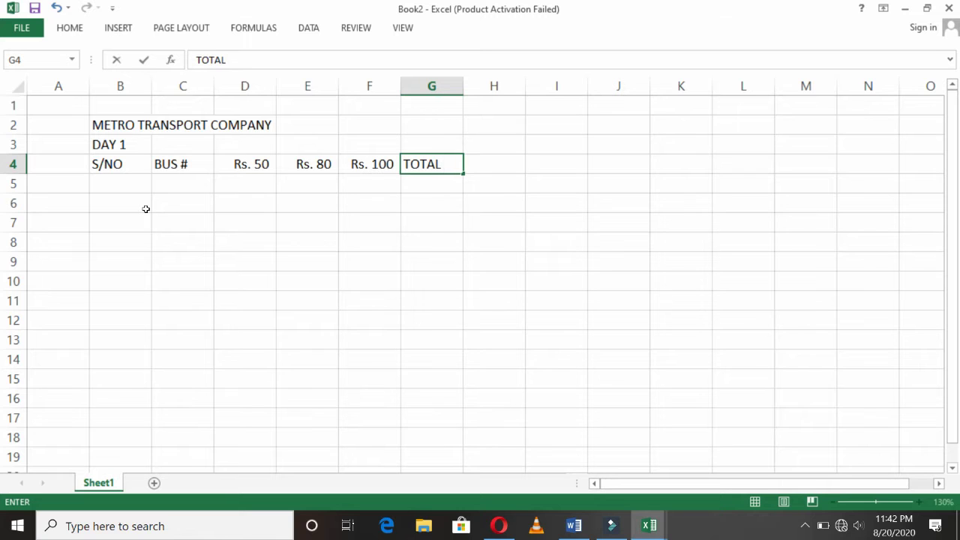
type(" SALE")
type("S")
key("Return")
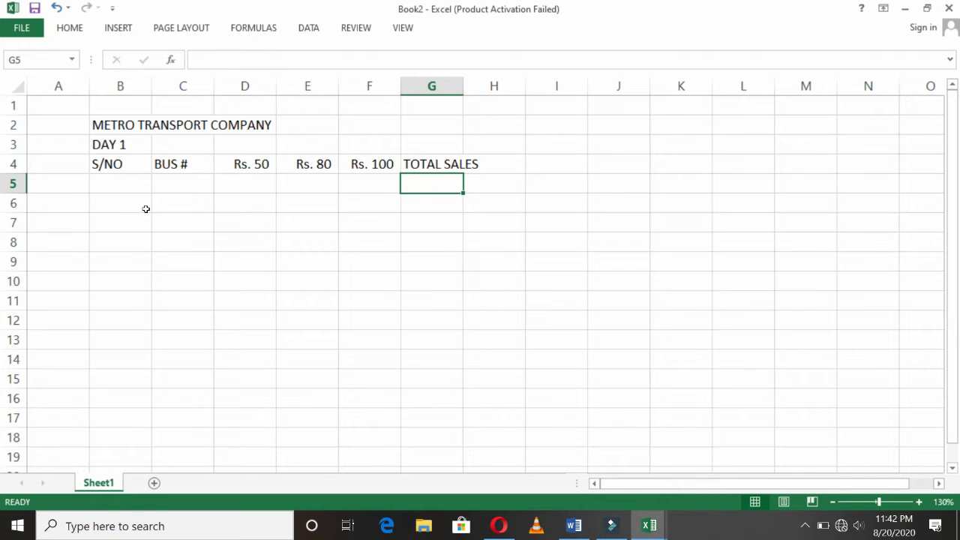
left_click(447, 162)
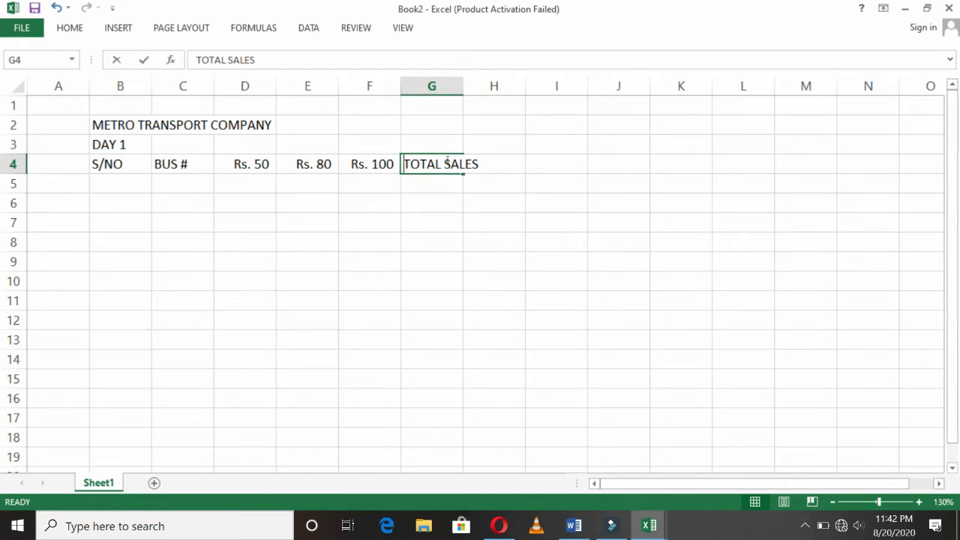
double_click(447, 162)
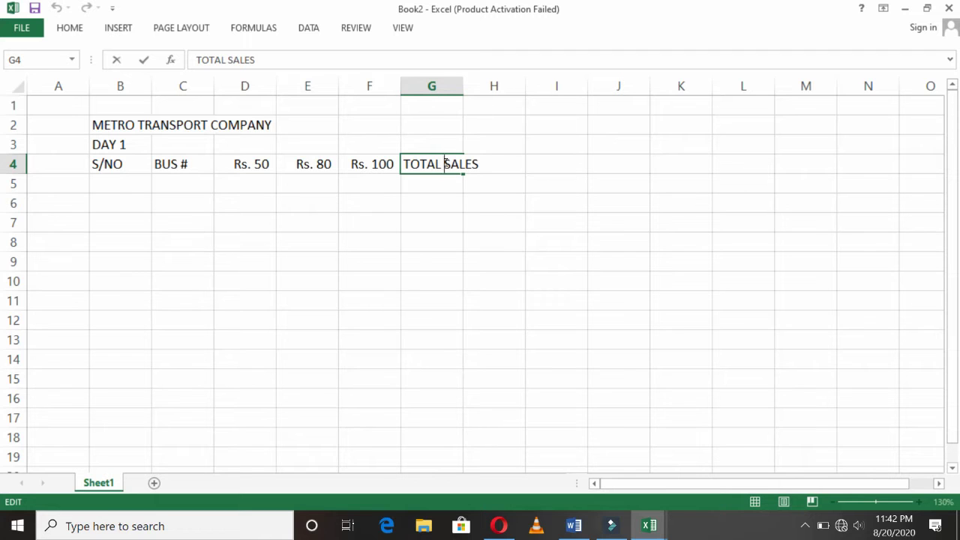
key("Return")
key("Left")
key("Left")
key("Left")
key("Left")
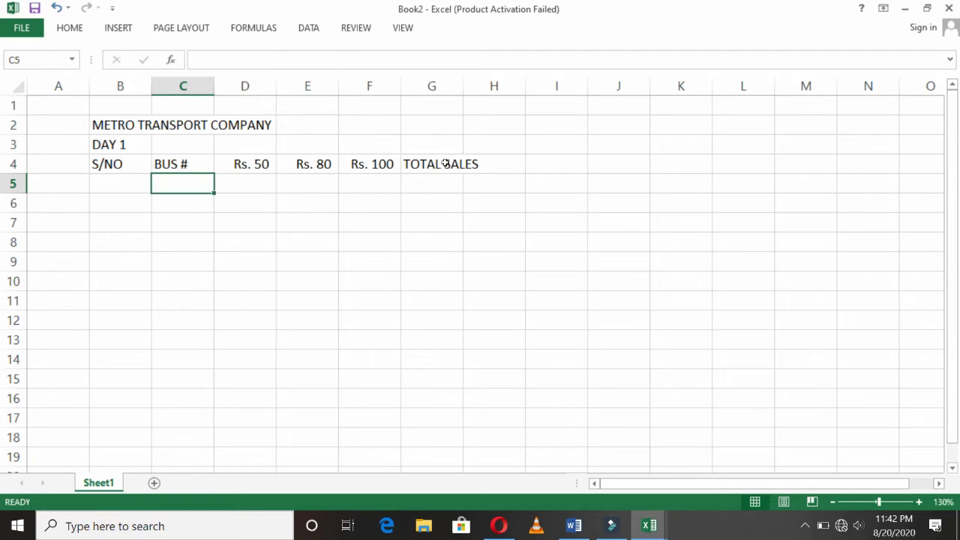
key("Left")
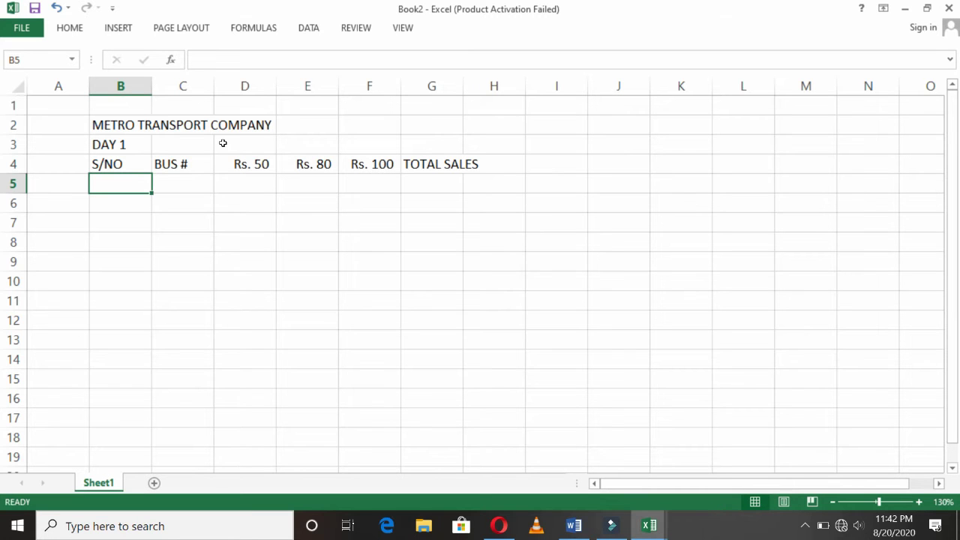
- Shorten row 5 and start the serial numbers with 1 and 2 in B6:B7
left_click_drag(17, 193, 18, 183)
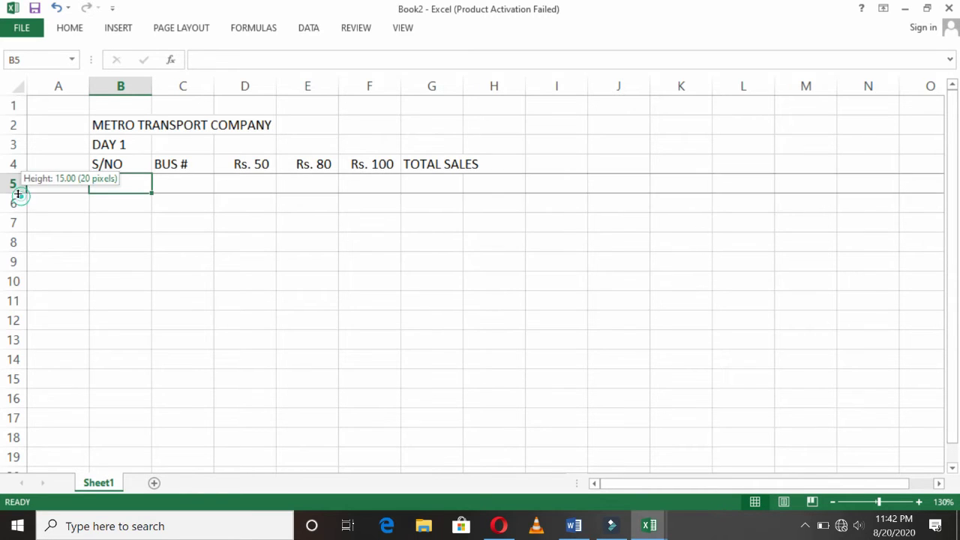
key("Down")
type("1")
key("Return")
type("2")
key("Return")
key("Up")
left_click_drag(120, 190, 151, 375)
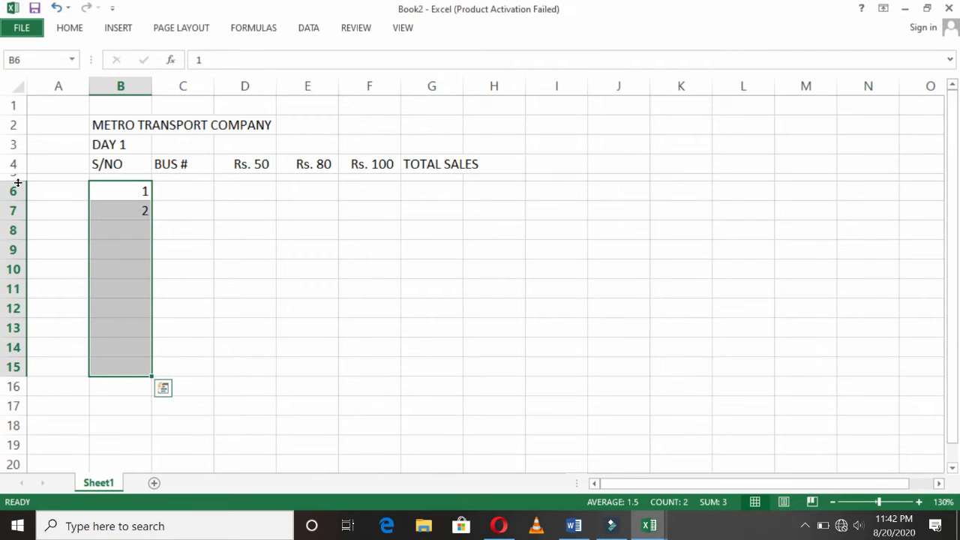
type("IS")
key("BackSpace")
key("BackSpace")
key("Escape")
key("ctrl+z")
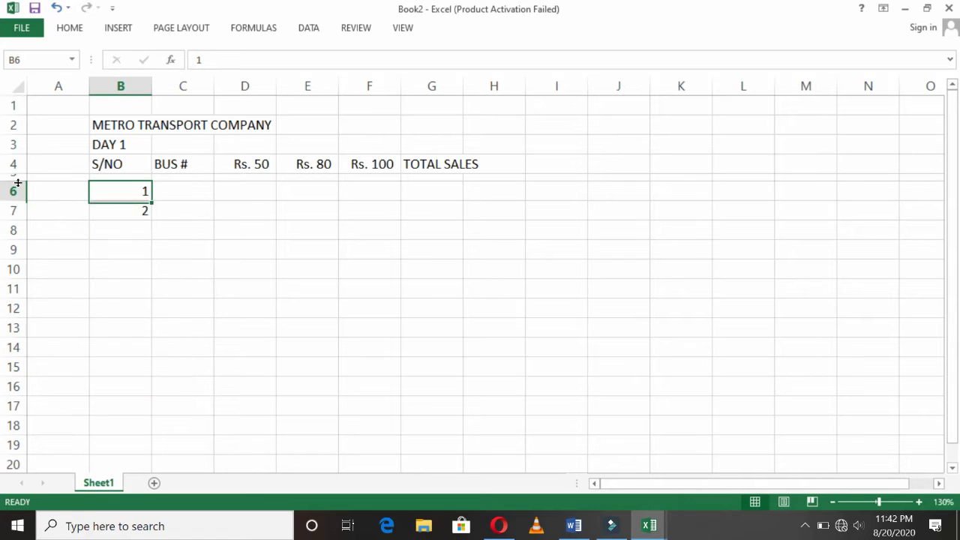
key("shift+Down")
key("shift+Down")
key("shift+Down")
key("shift+Down")
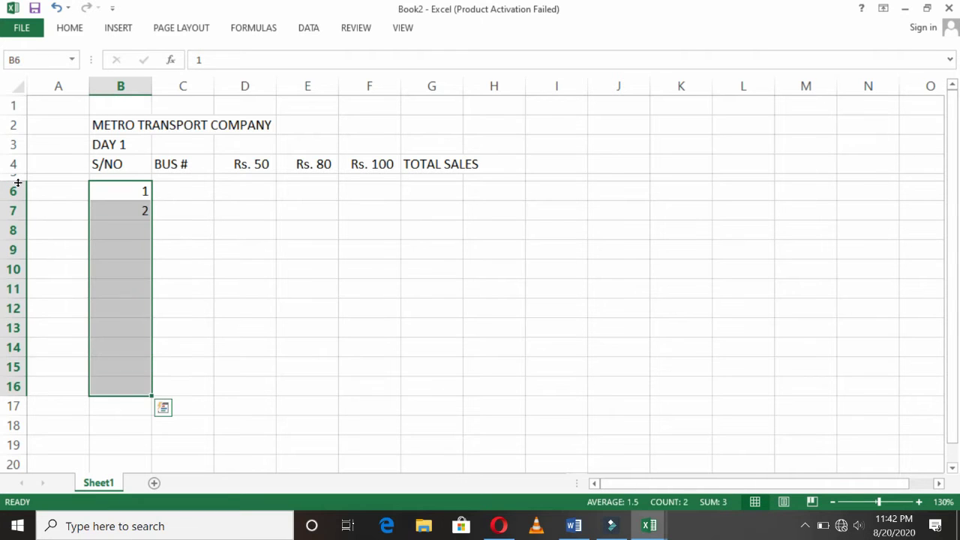
- Fill the serial numbers down to 10 in B15, deleting the extra 11 in B16
key("alt+h")
key("f")
key("i")
key("s")
key("Return")
key("Down")
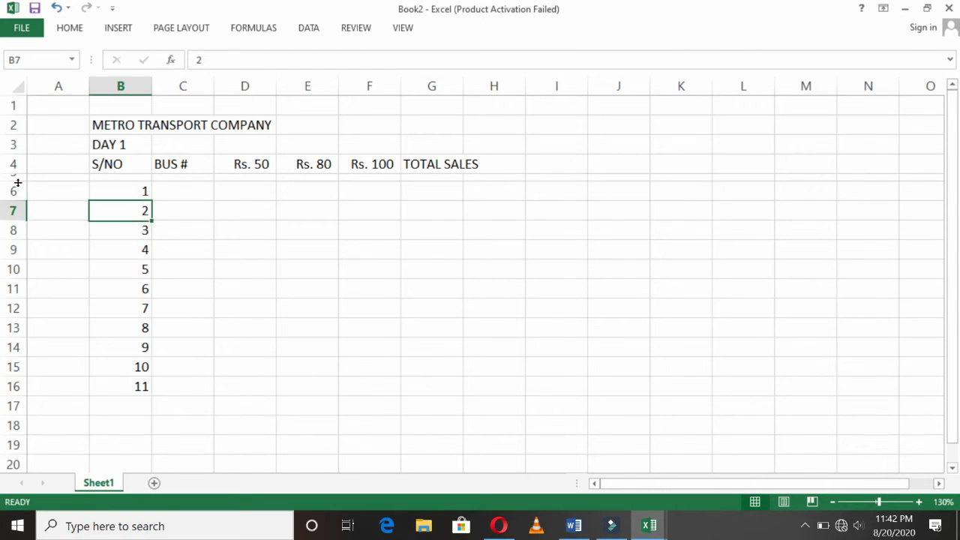
key("Down")
key("Down")
key("ctrl+Down")
key("Delete")
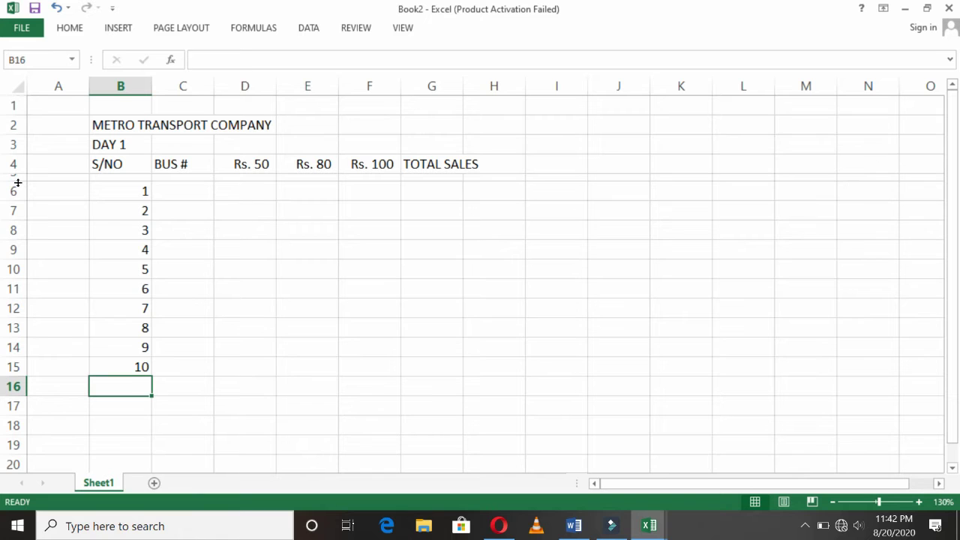
key("Up")
key("ctrl+Up")
key("ctrl+shift+Down")
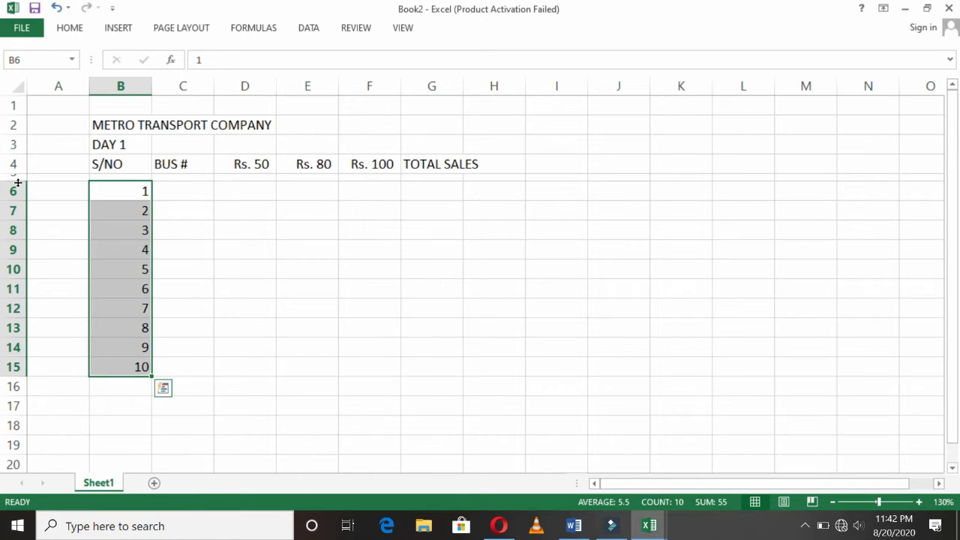
- Centre the serial numbers 1 to 10 and close the Windows licence warning
left_click(70, 28)
left_click(249, 78)
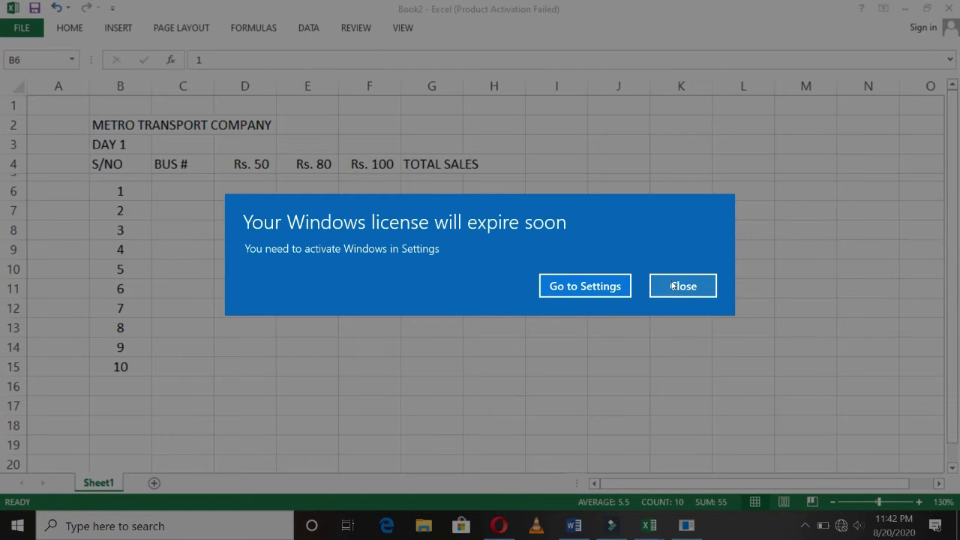
left_click(678, 285)
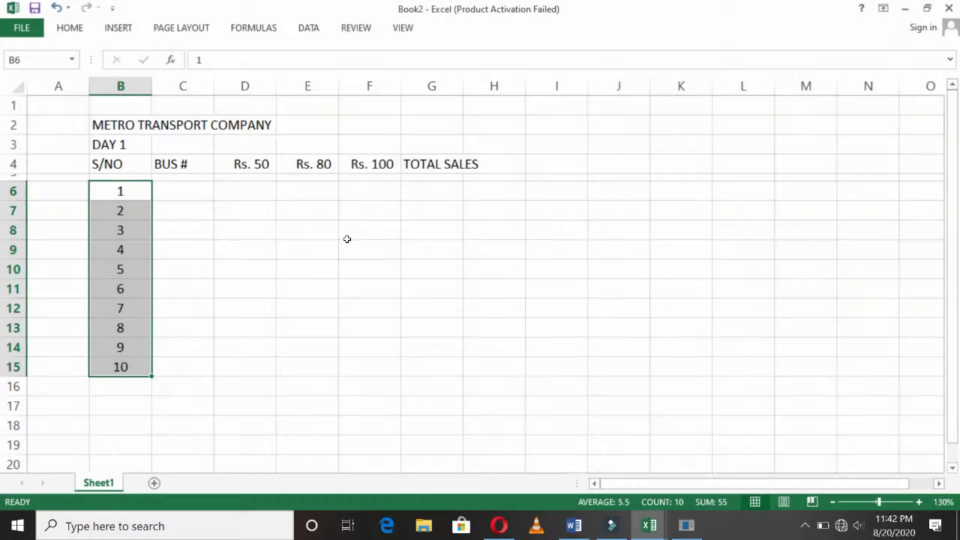
left_click(193, 186)
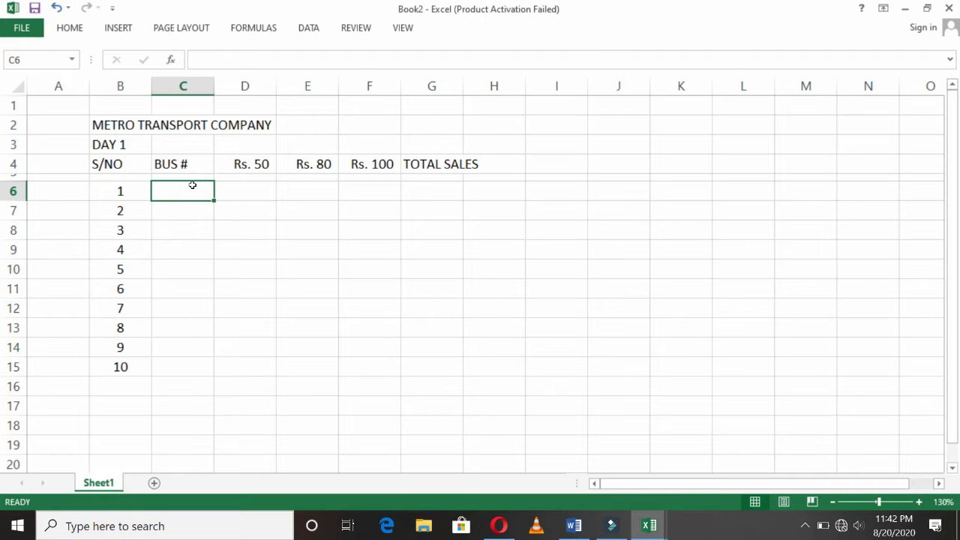
- Enter M101 in C6, copy it into C7, and change the copy to M102
type("M")
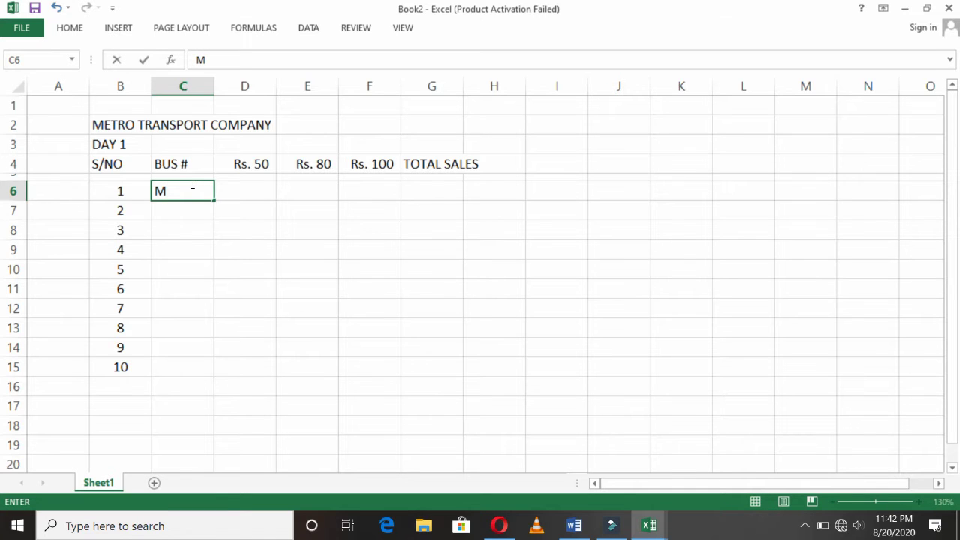
type("101")
key("Return")
left_click(193, 186)
key("ctrl+c")
key("Down")
key("Return")
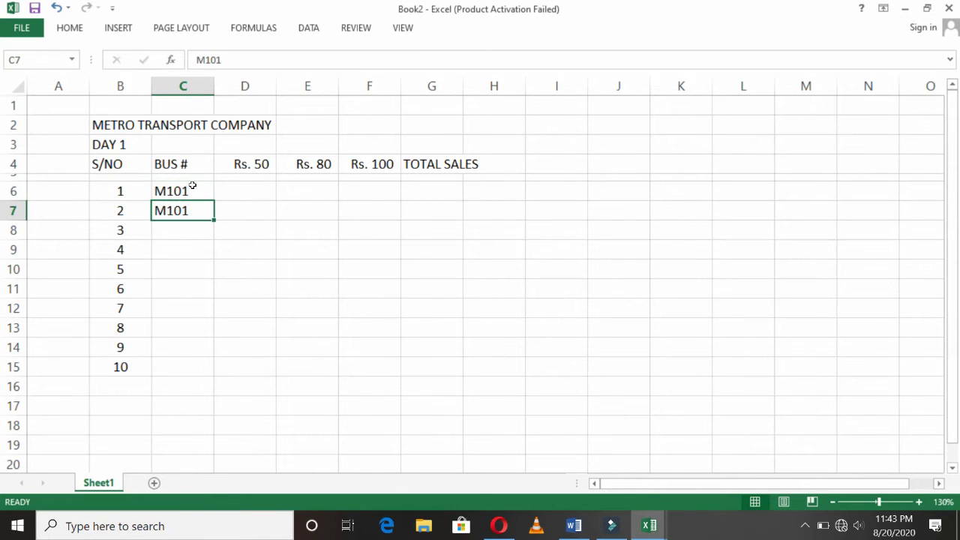
key("F2")
key("Left")
key("Delete")
type("2")
key("Return")
key("Up")
key("Up")
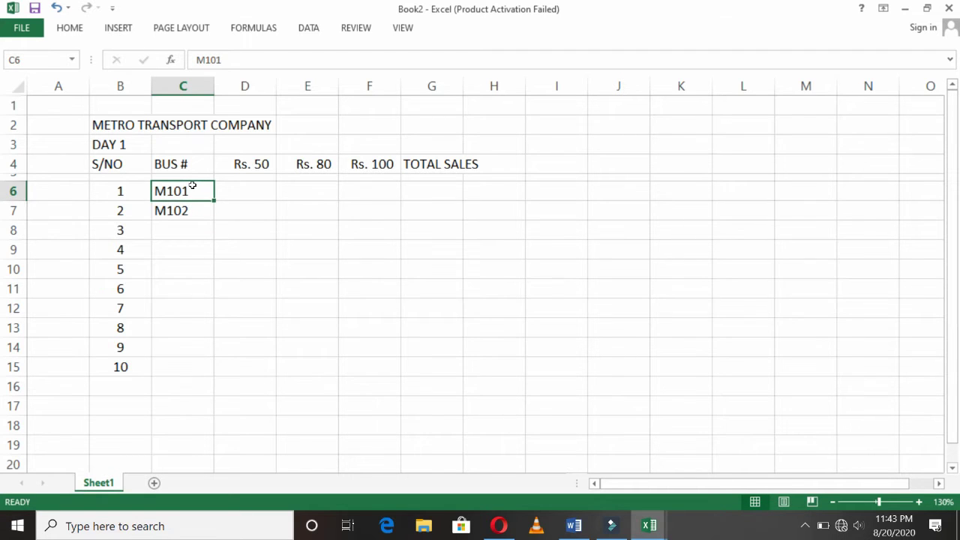
- Copy M102 into the remaining bus rows C8:C15
key("Down")
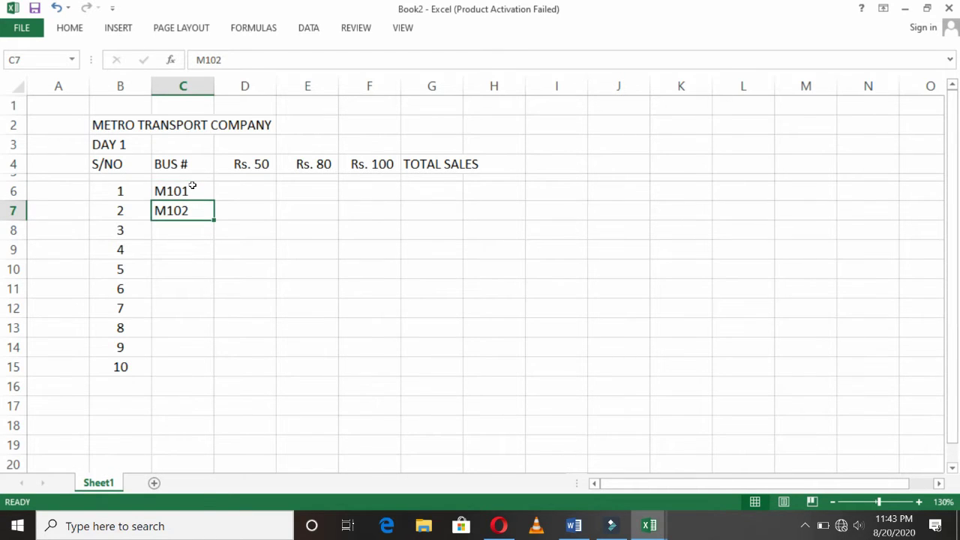
key("ctrl+c")
key("Down")
key("shift+Down")
key("shift+Down")
key("shift+Down")
key("shift+Down")
key("shift+Down")
key("shift+Down")
key("ctrl+v")
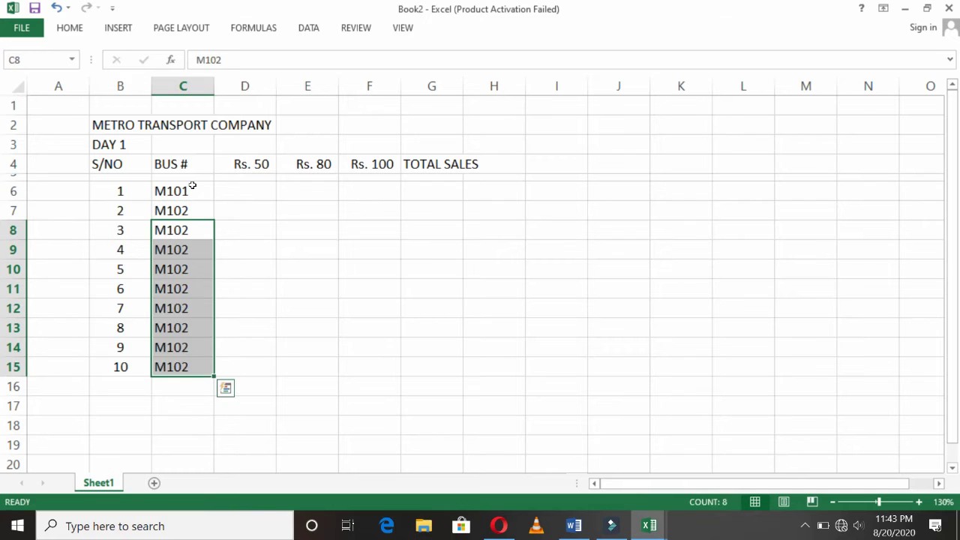
key("Right")
key("Left")
- Change the copied bus numbers to read M103, M104, M105 and M106
key("F2")
key("BackSpace")
type("3")
key("Return")
key("F2")
key("BackSpace")
type("4")
key("Return")
key("F2")
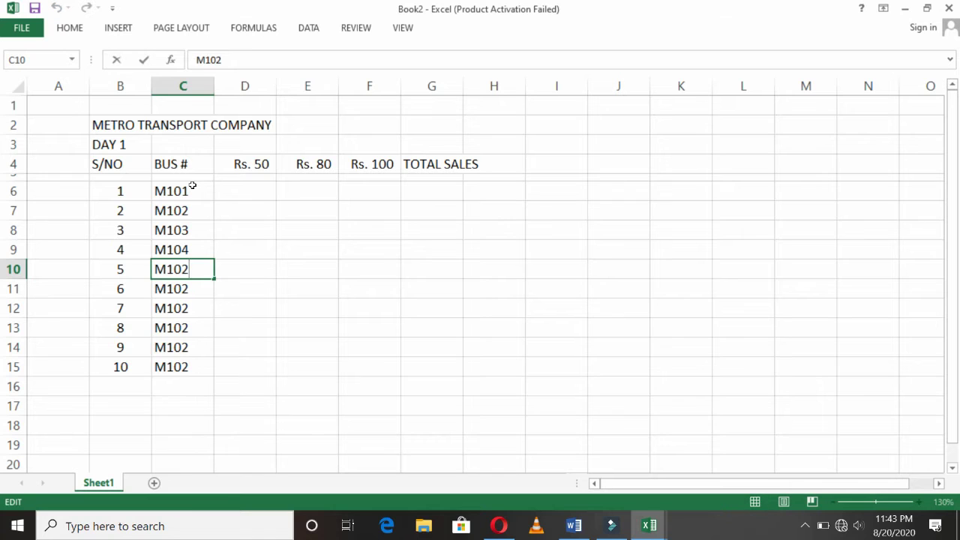
key("BackSpace")
type("5")
key("Return")
key("F2")
key("BackSpace")
type("6")
key("Return")
- Change the next two bus numbers to M107 and M108
key("F2")
key("BackSpace")
type("7")
key("BackSpace")
key("Return")
key("Up")
key("F2")
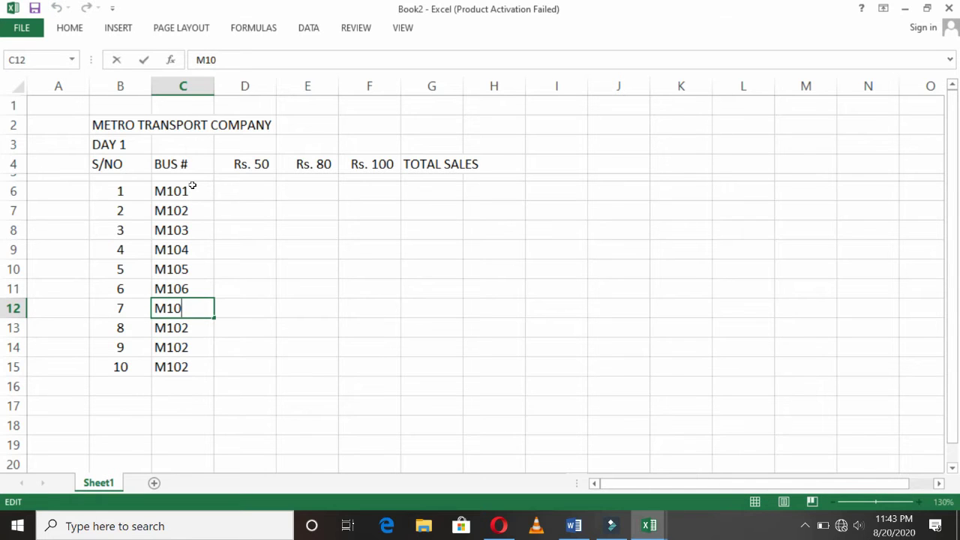
type("7")
key("Return")
key("F2")
key("BackSpace")
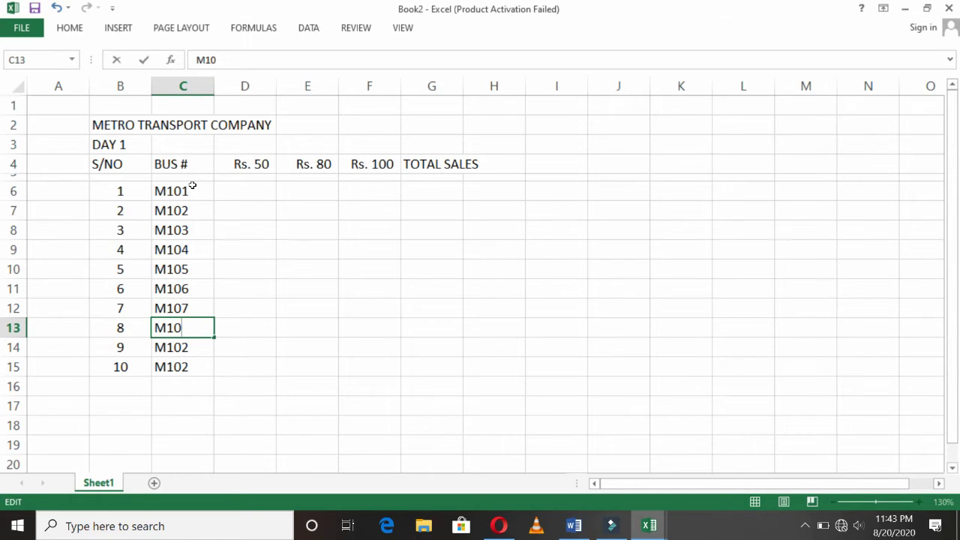
type("8")
key("Return")
- Set the last two bus numbers to M109 and M110, fixing M112 to M110
key("F2")
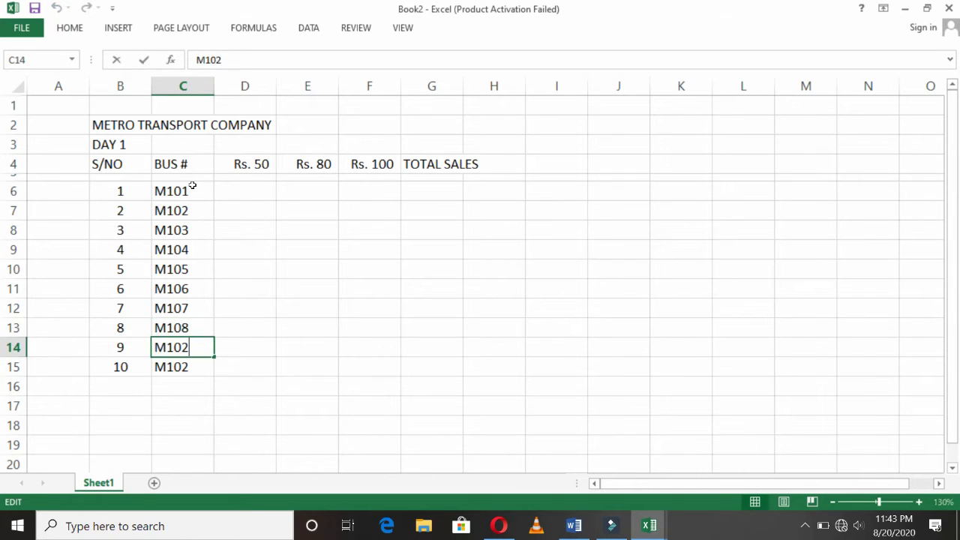
key("BackSpace")
type("9")
key("Return")
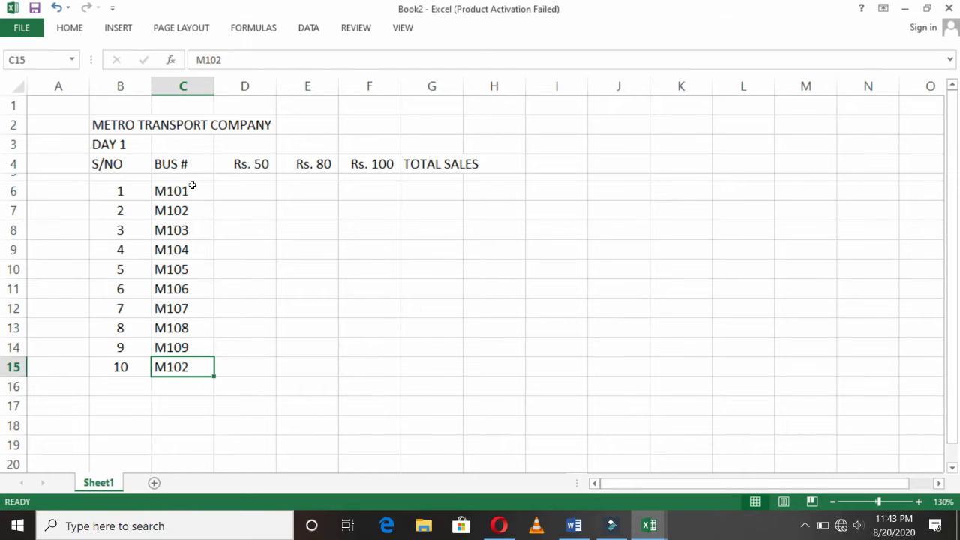
key("F2")
key("Left")
key("BackSpace")
type("1")
key("Return")
key("Up")
key("F2")
key("BackSpace")
type("0")
key("Return")
key("Right")
key("Up")
key("Up")
key("Up")
key("Up")
key("Up")
key("Up")
key("Up")
key("Up")
key("Up")
key("Up")
key("Up")
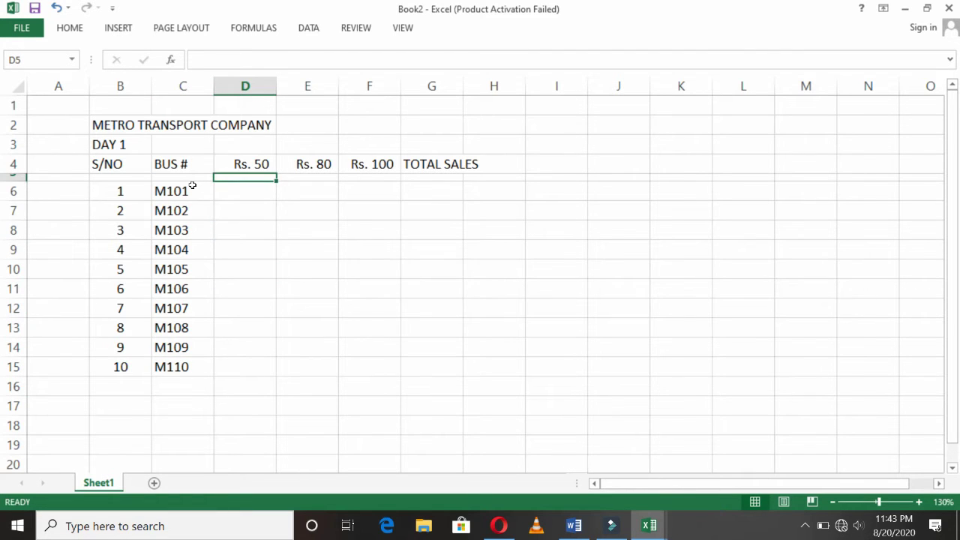
- Enter bus M101's counts 89, 69 and 16 across D6:F6
key("Down")
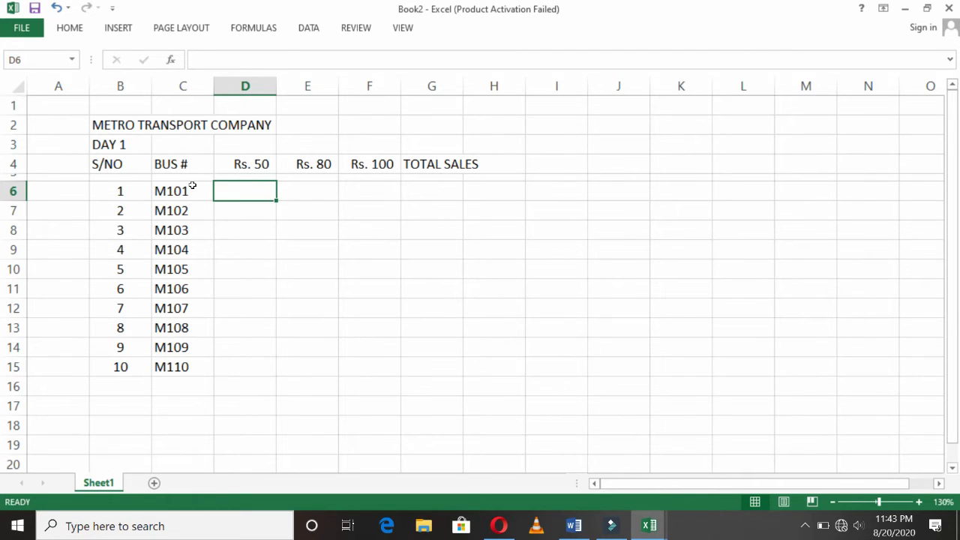
key("Left")
key("Left")
key("Right")
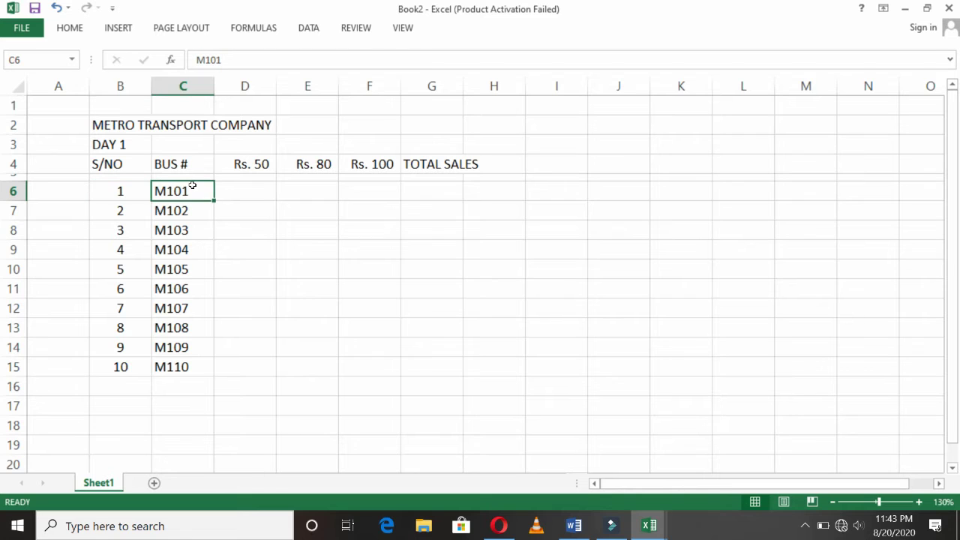
key("Right")
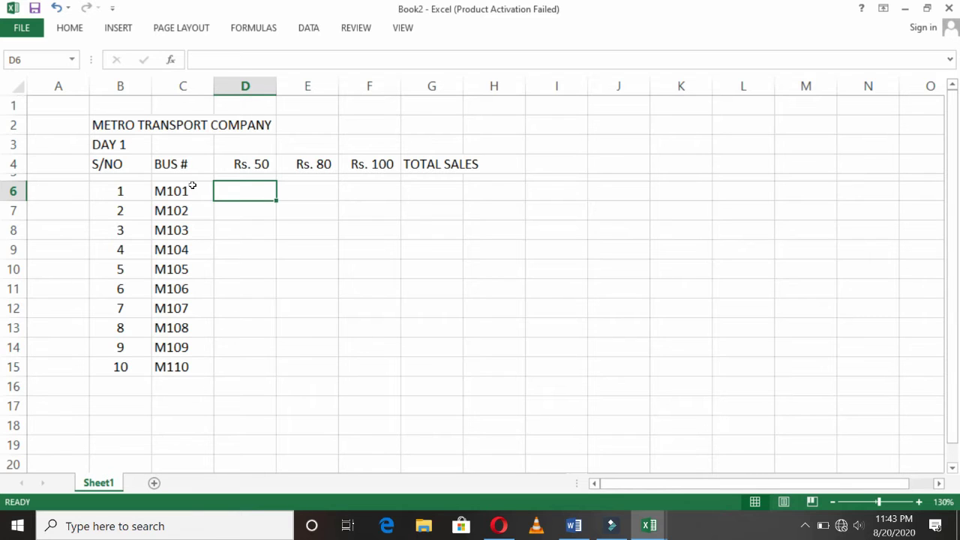
type("89")
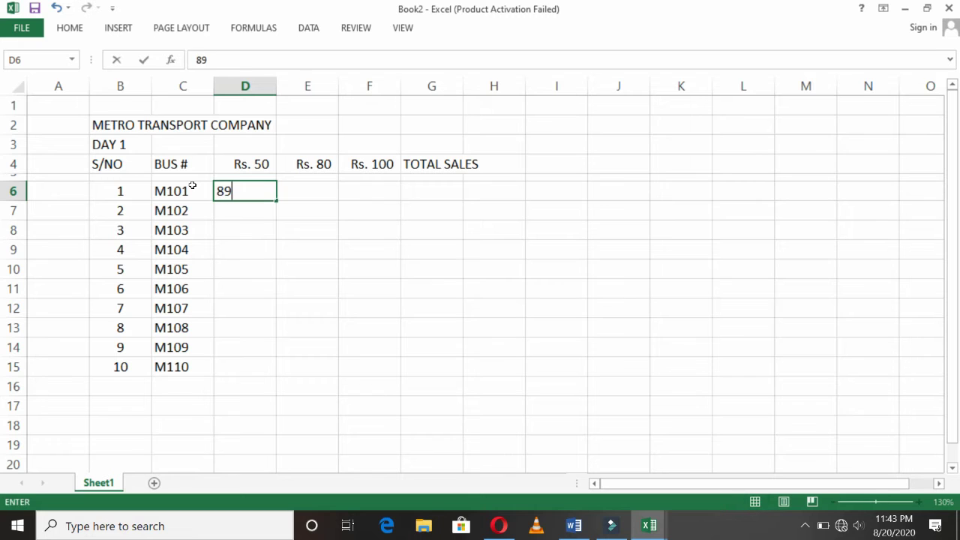
key("Tab")
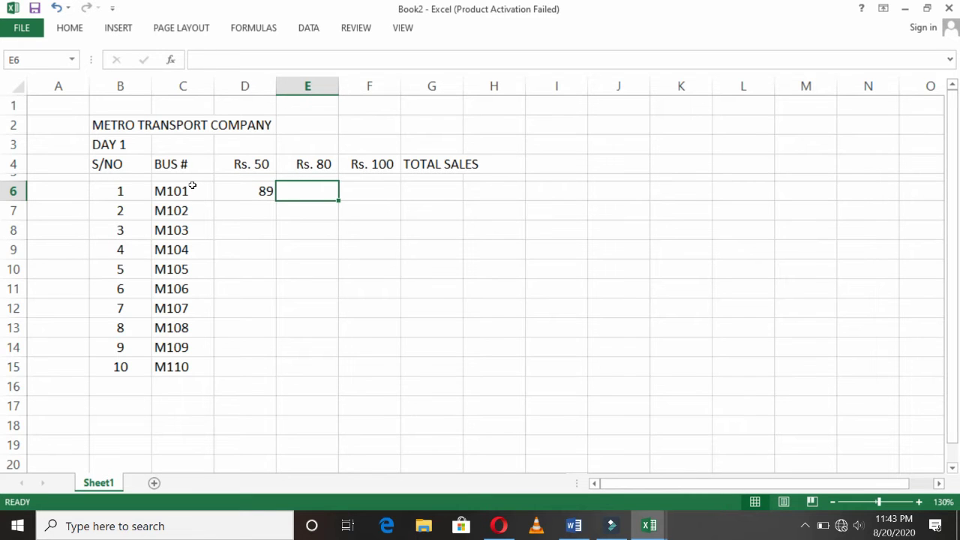
type("69")
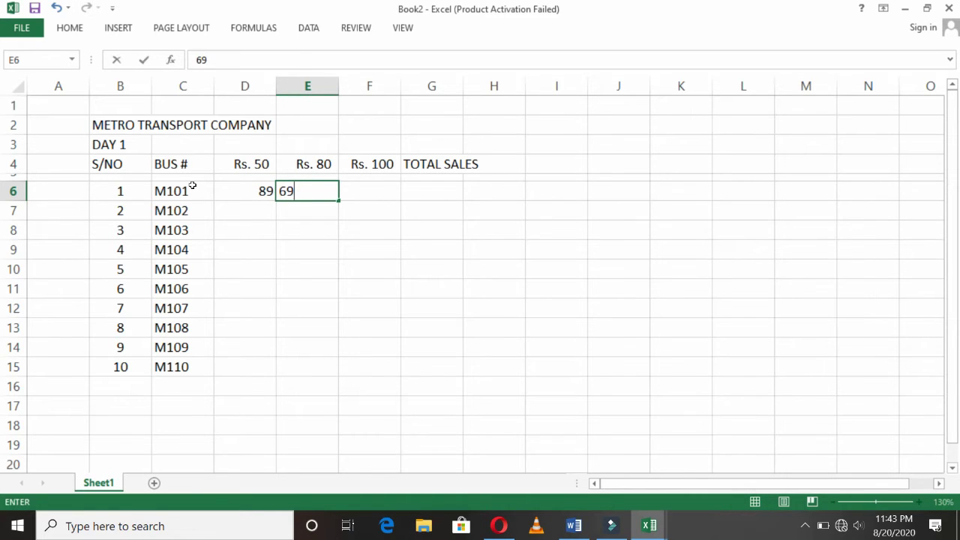
key("Tab")
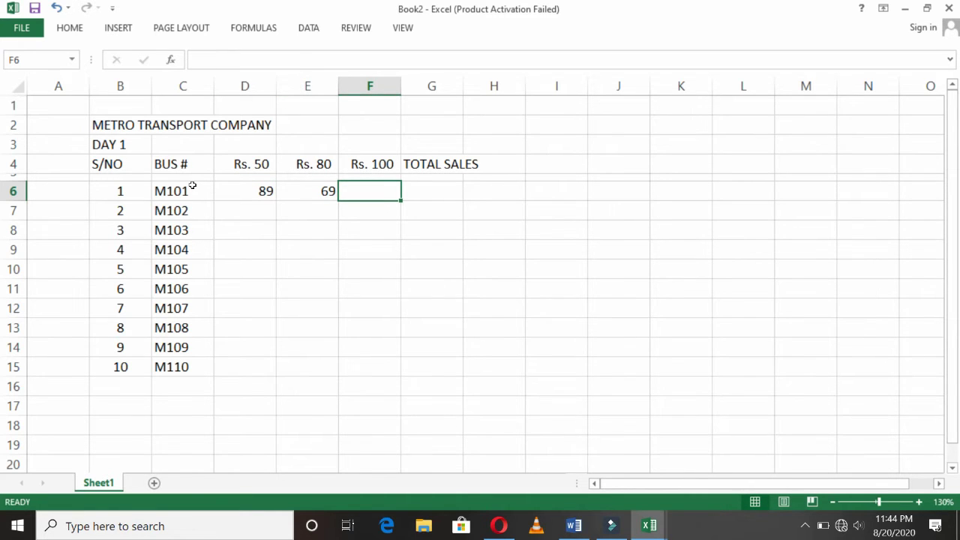
type("16")
key("Return")
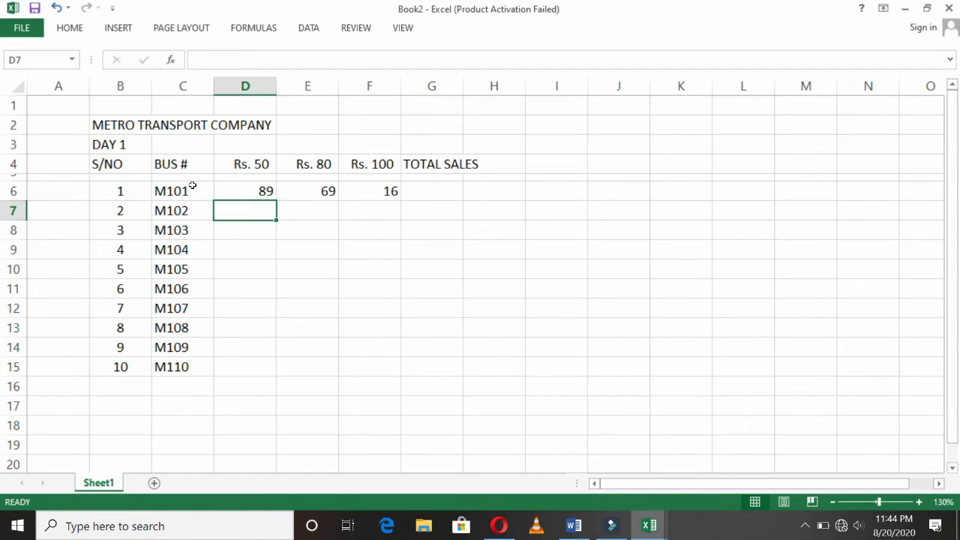
- Enter Rs. 50 counts 89, 54, 56, 76 and 78 for buses M102 to M106
type("89")
key("Return")
type("56")
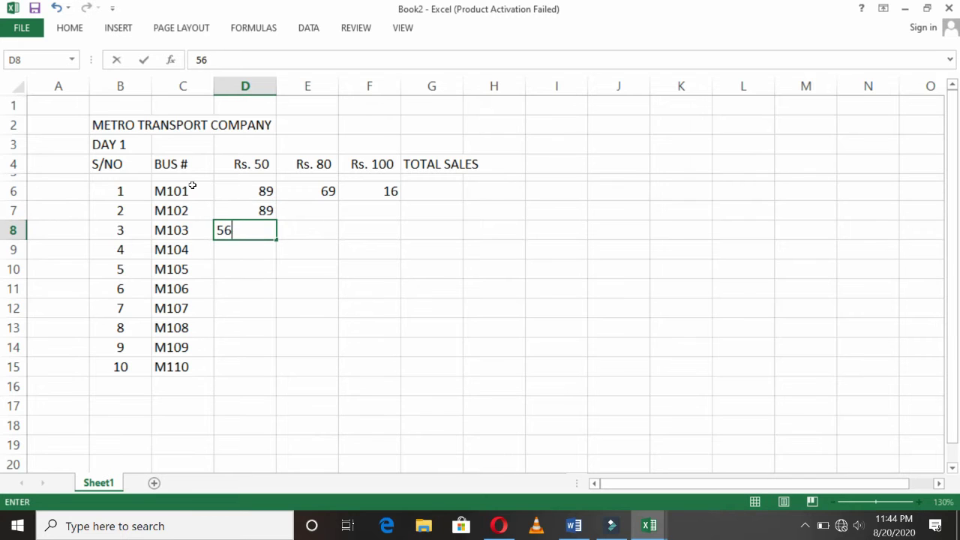
type("%6%6")
key("BackSpace")
key("BackSpace")
key("BackSpace")
key("BackSpace")
key("BackSpace")
type("4 56")
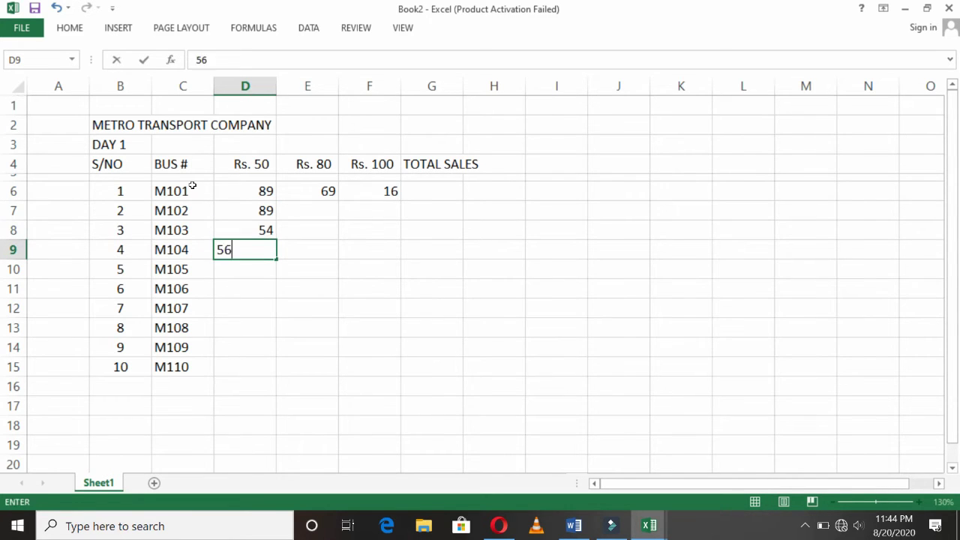
key("Return")
type("76")
key("ctrl+Return")
key("Return")
type("78")
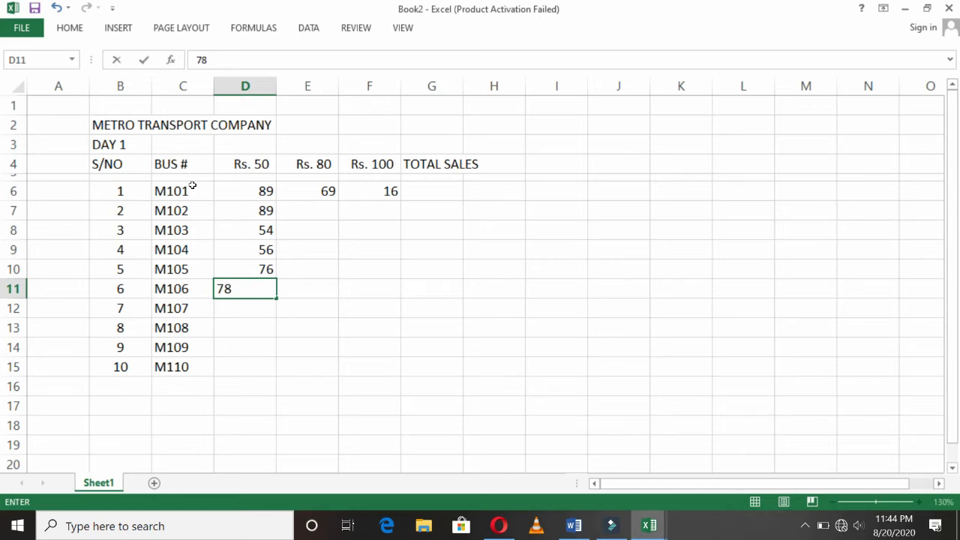
key("Return")
- Enter Rs. 50 counts 89, 45, 34 and 23 for buses M107 to M110
type("89")
key("ctrl+Return")
key("Return")
type("45")
key("Return")
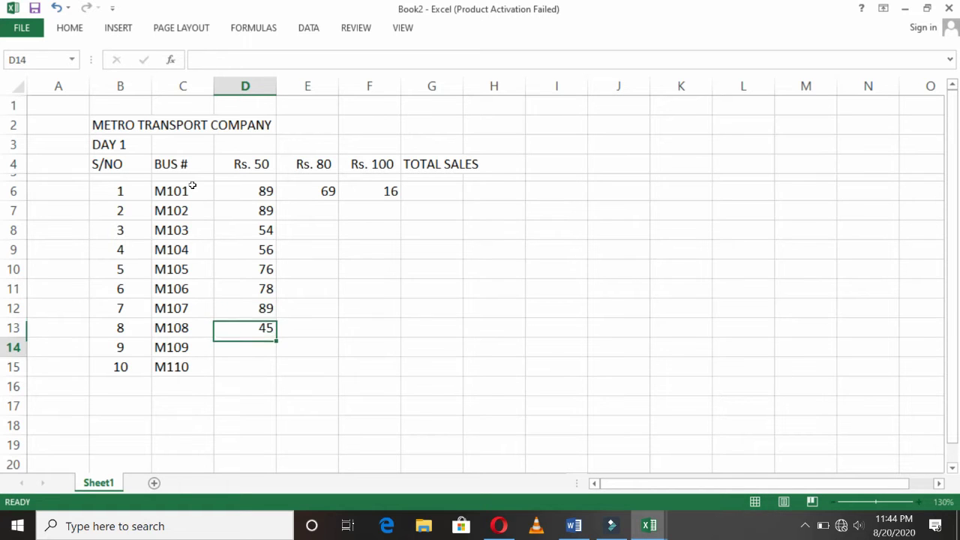
type("34")
key("Return")
type("23")
key("Return")
key("Up")
key("Right")
key("Up")
key("Up")
key("Up")
key("Up")
key("Up")
key("Down")
key("Down")
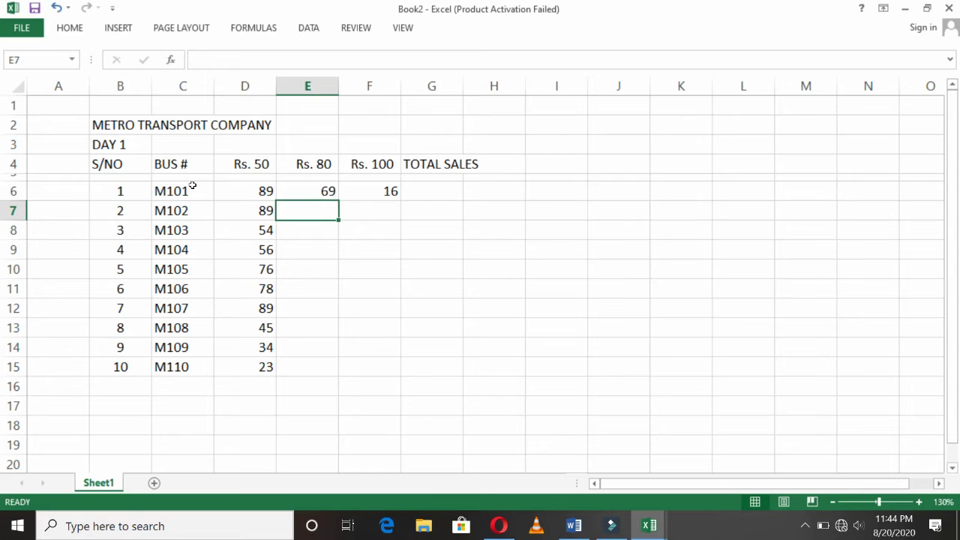
- Fill the Rs. 80 counts for buses M102 to M110, correcting a mistyped 345 to 23
type("23 45")
key("Return")
type("67 78 45 34 56 34")
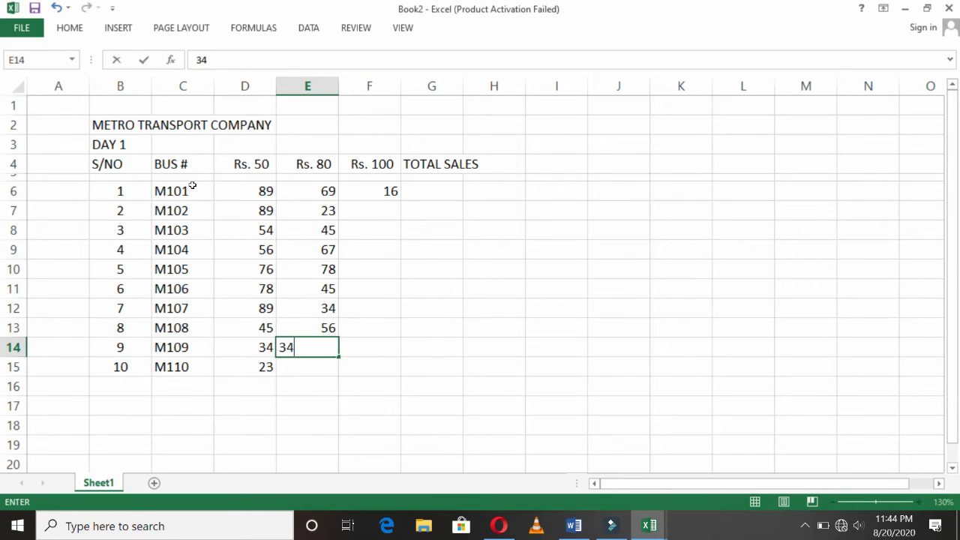
type("5 34")
key("Return")
key("Up")
key("Up")
type("23")
key("Right")
key("Up")
key("Up")
key("Up")
key("Up")
key("Up")
- Fill the Rs. 100 counts 34, 23, 45, 56, 34, 34, 45, 56, 45 for buses M102 to M110
key("Down")
key("Down")
type("34")
key("Return")
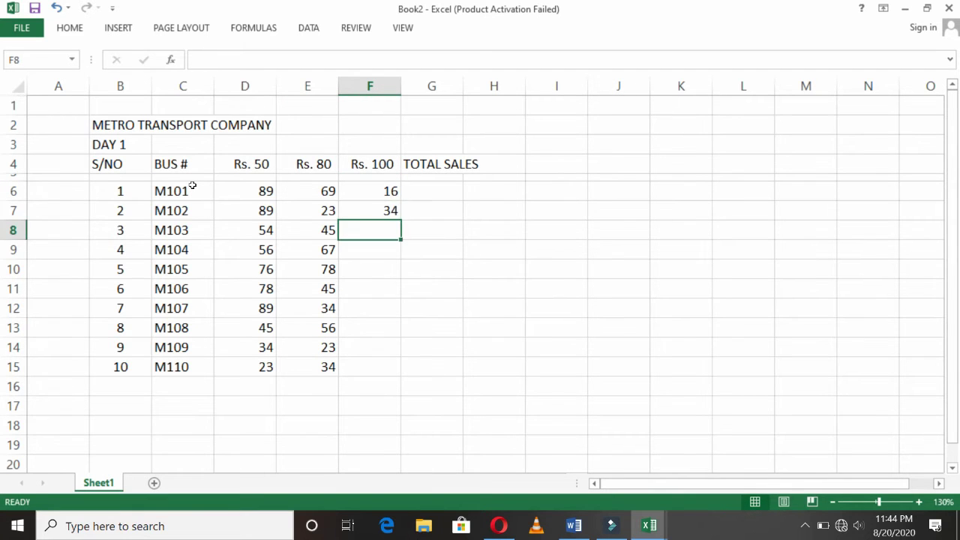
type("23 45 56 ")
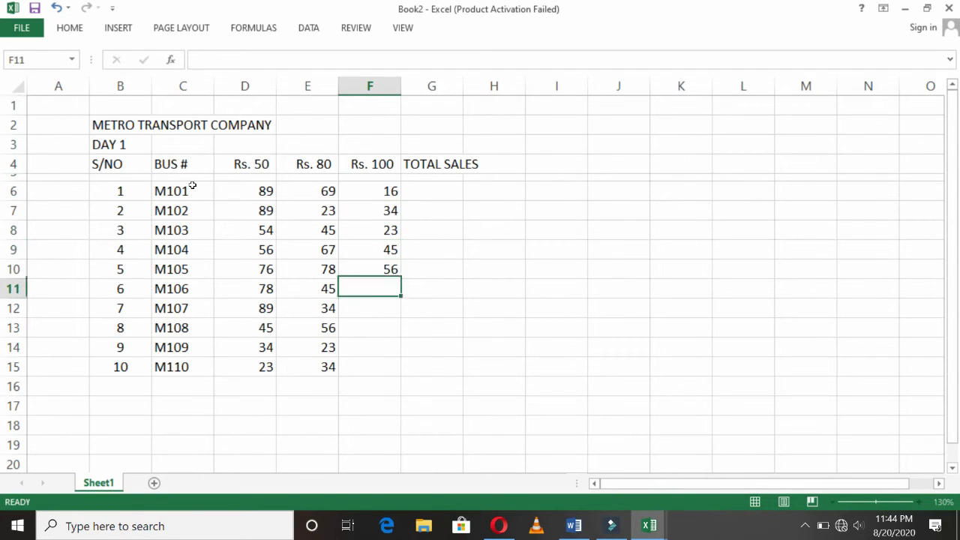
type("34 34")
key("Return")
type("45")
key("Return")
type("56")
key("Return")
type("45")
key("Return")
key("Up")
key("Up")
key("Up")
key("Up")
key("Up")
key("Down")
key("Left")
key("Left")
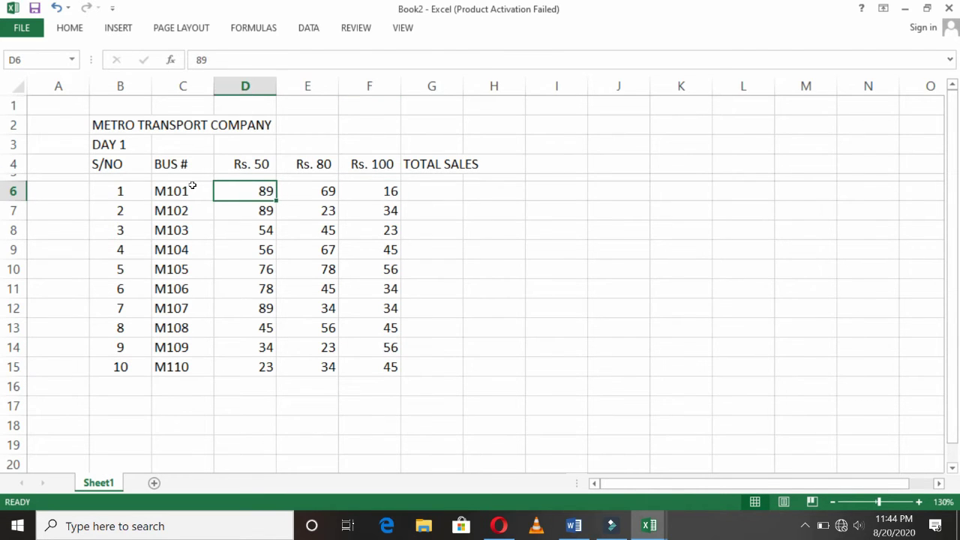
- Centre-align the ticket counts in D6:F15 using Home > Center
key("shift+Down")
key("shift+Right")
key("shift+Down")
key("shift+Down")
key("shift+Right")
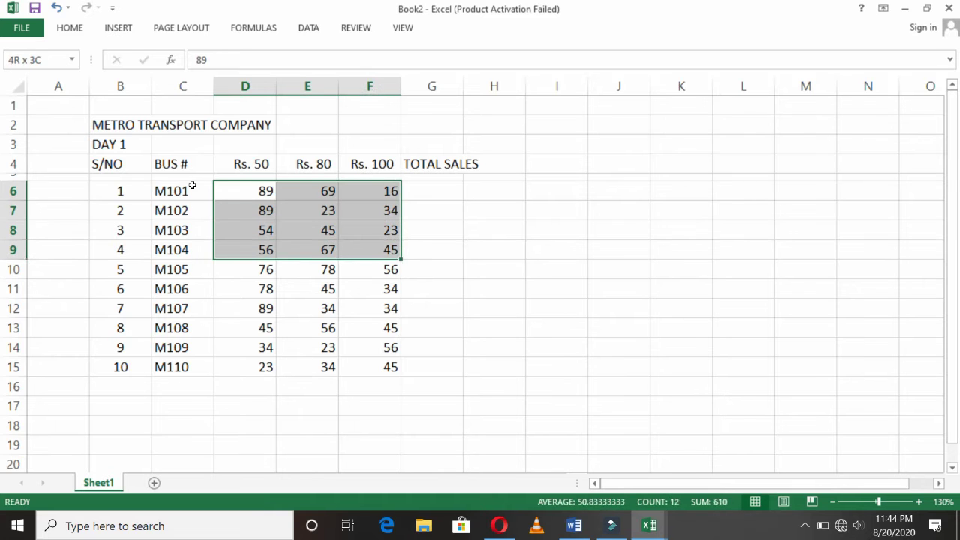
key("shift+Down")
key("shift+Down")
key("shift+Down")
key("shift+Down")
key("shift+Down")
key("shift+Down")
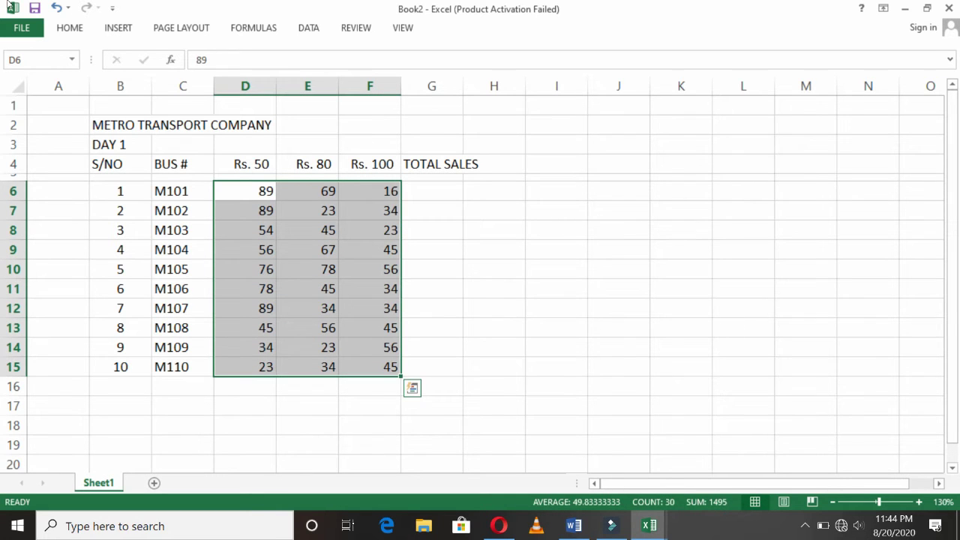
left_click(71, 27)
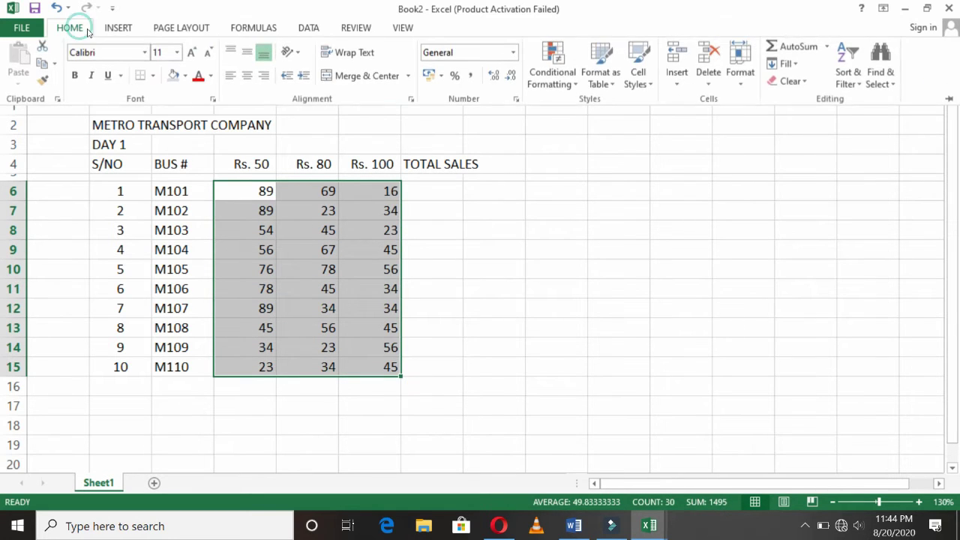
left_click(246, 77)
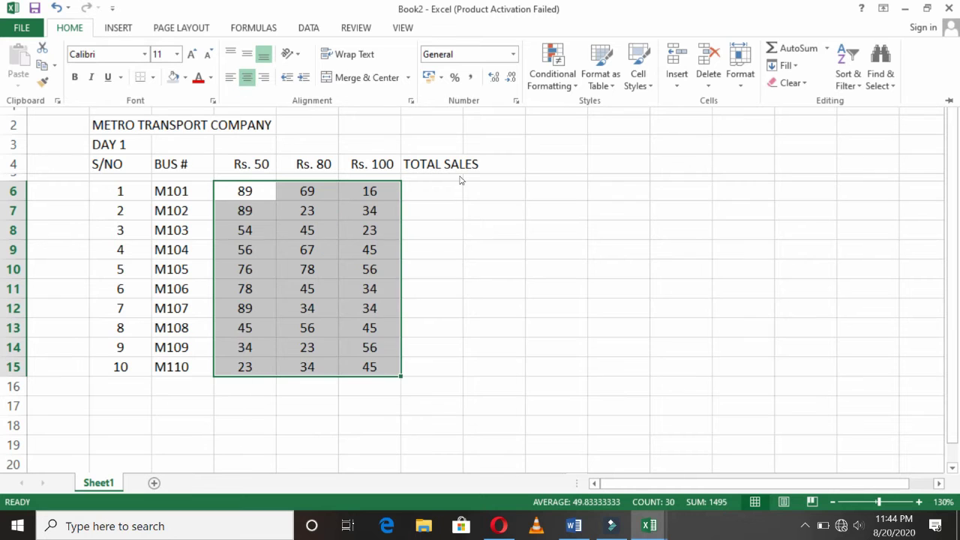
left_click(444, 193)
left_click(443, 190)
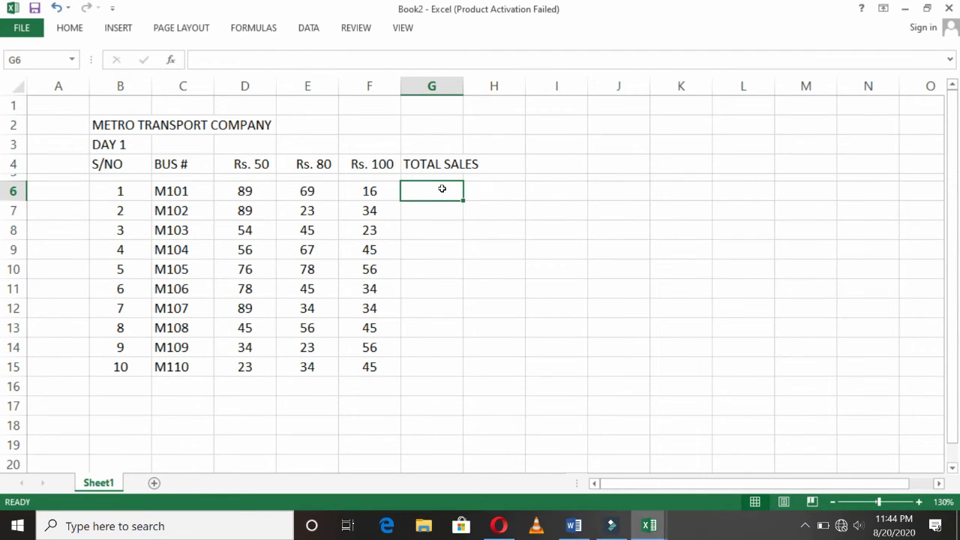
- Enter =D6*50+E6*80+F6*100 in G6 to total M101's sales at 11570
type("=")
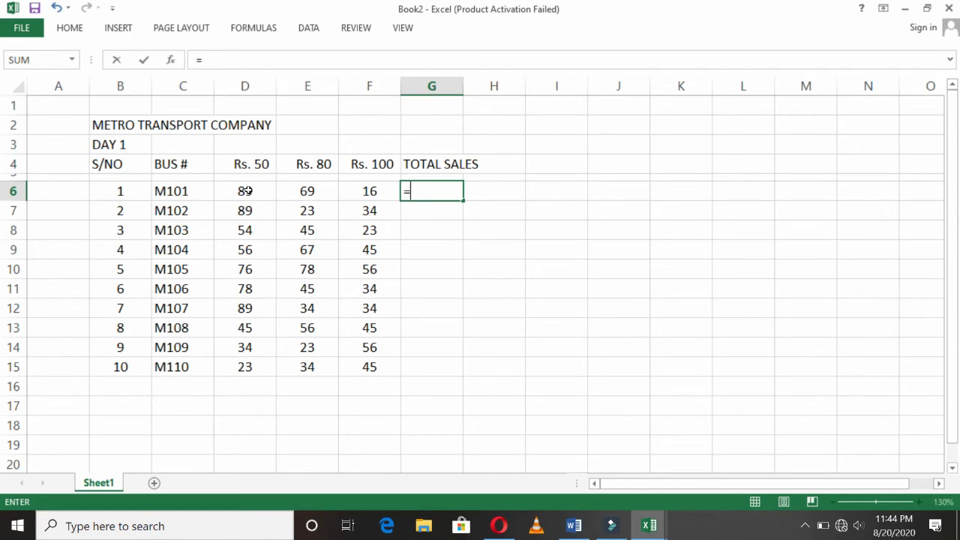
left_click(246, 191)
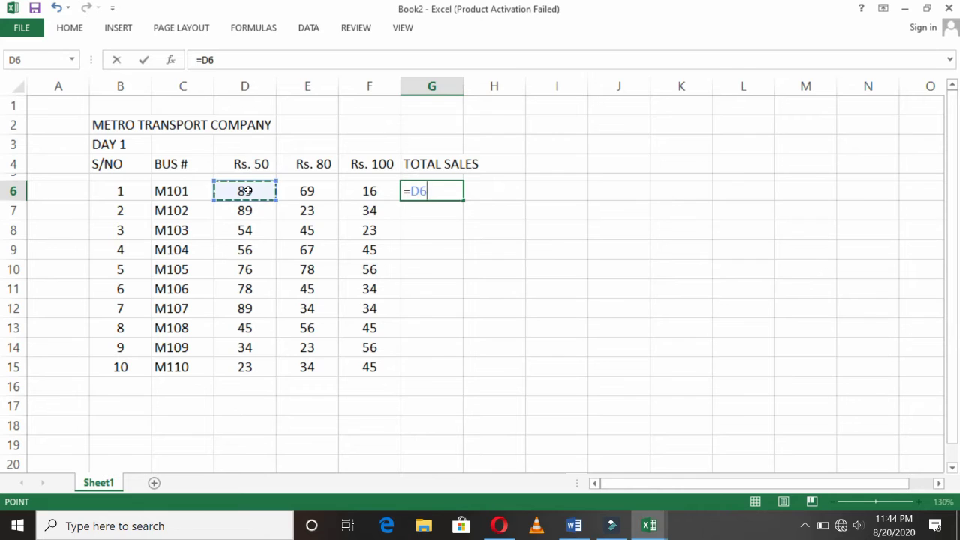
type("*")
type("50")
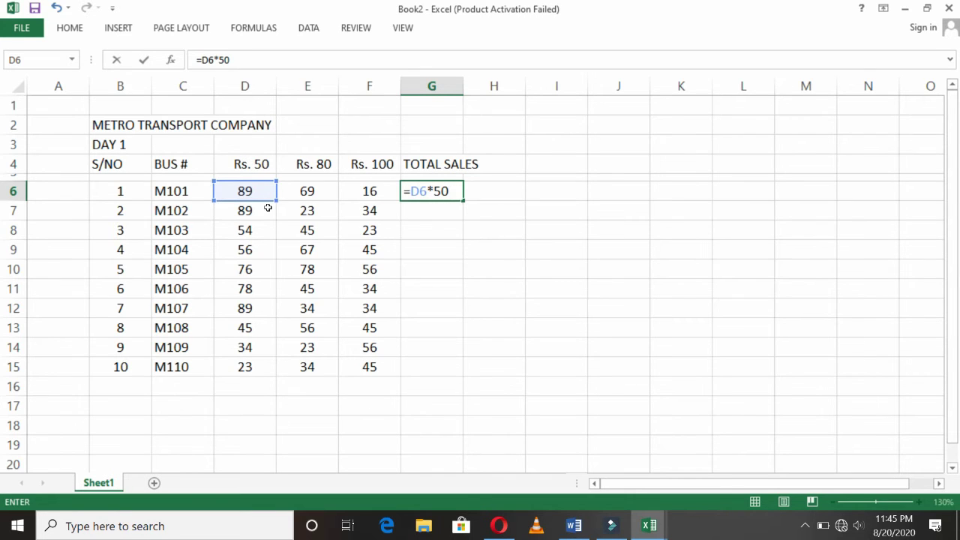
type("+")
left_click(311, 192)
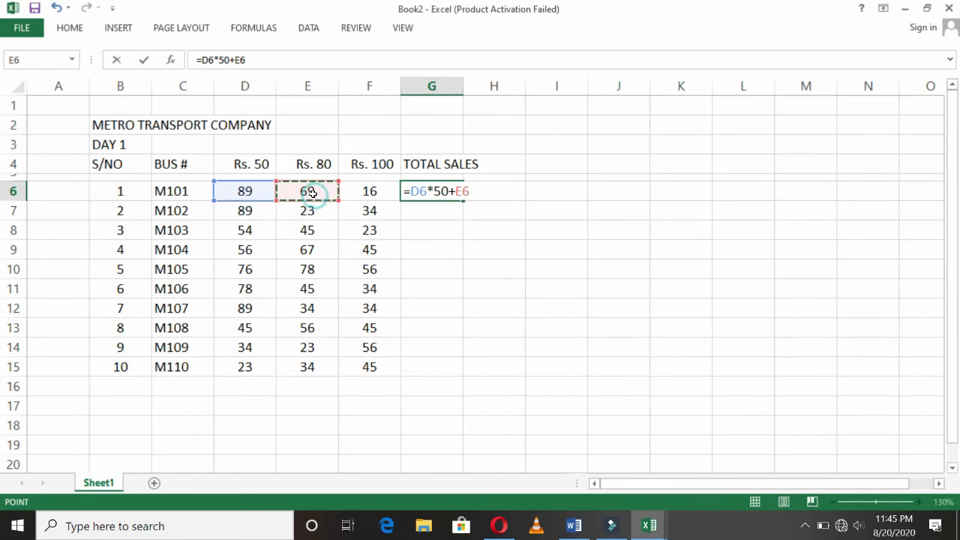
type("*")
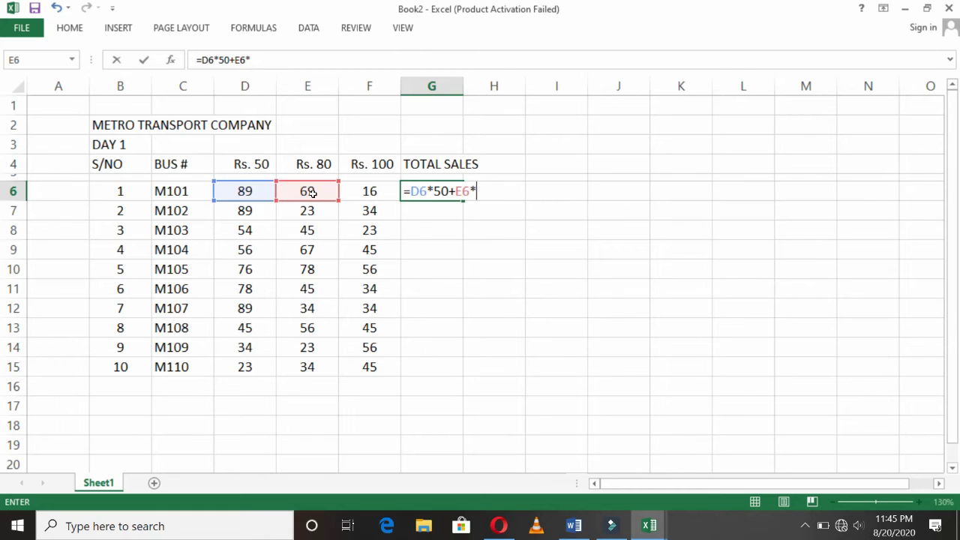
type("0")
type("+")
left_click(367, 191)
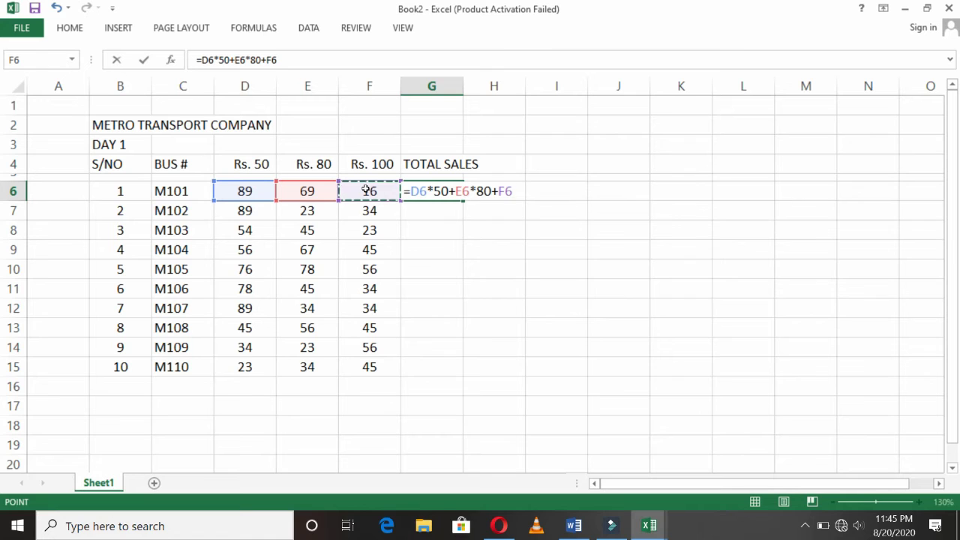
type("*100")
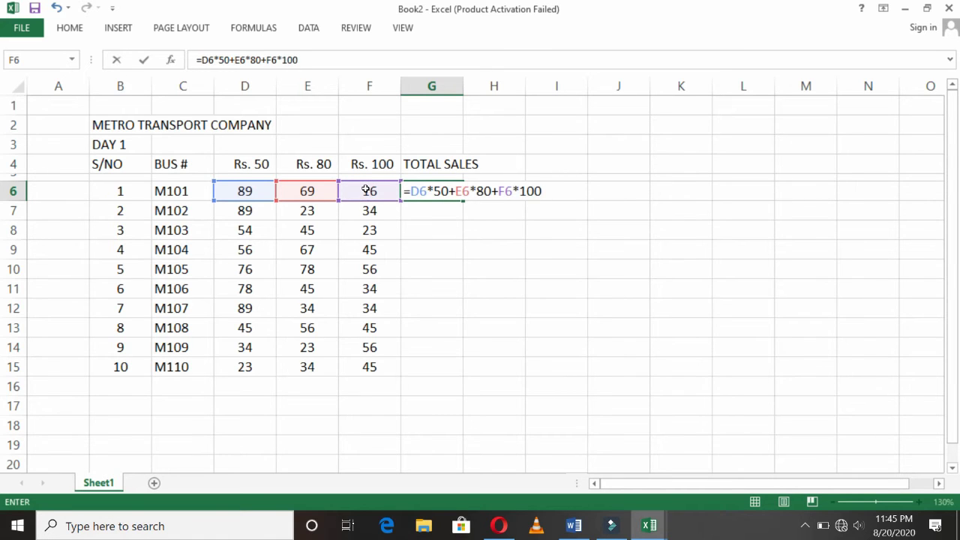
key("Return")
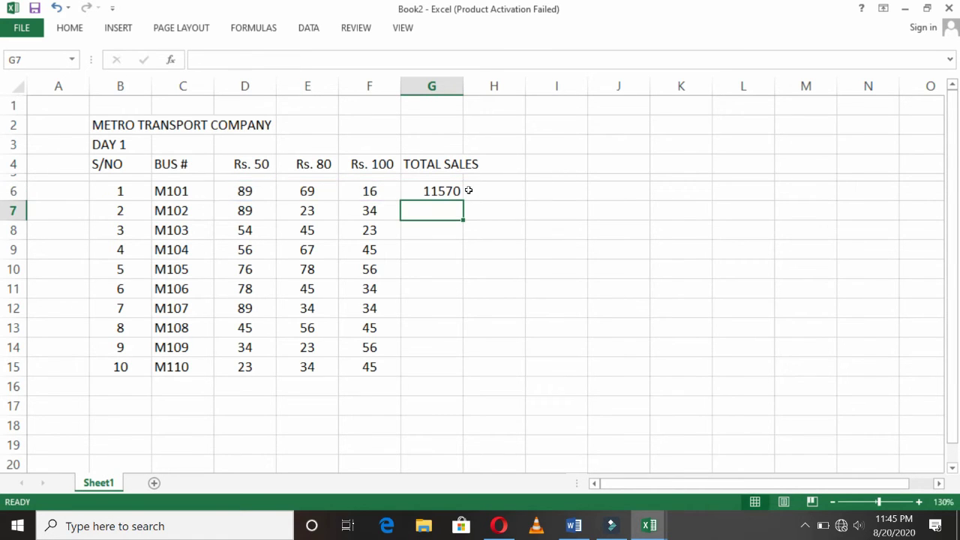
- Copy the G6 total-sales formula down through G7:G15 for buses M102 to M110
left_click(454, 192)
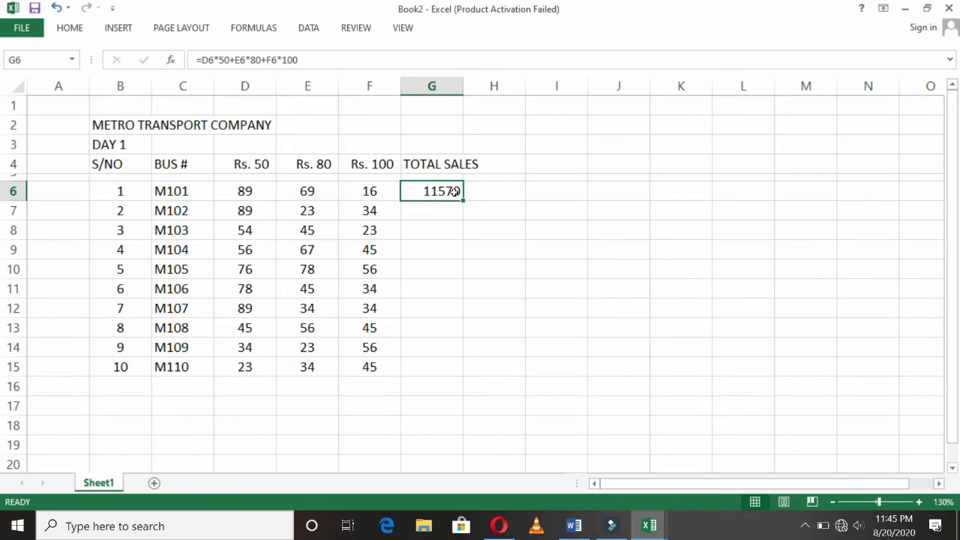
key("ctrl+c")
key("Down")
key("shift+Down")
key("shift+Down")
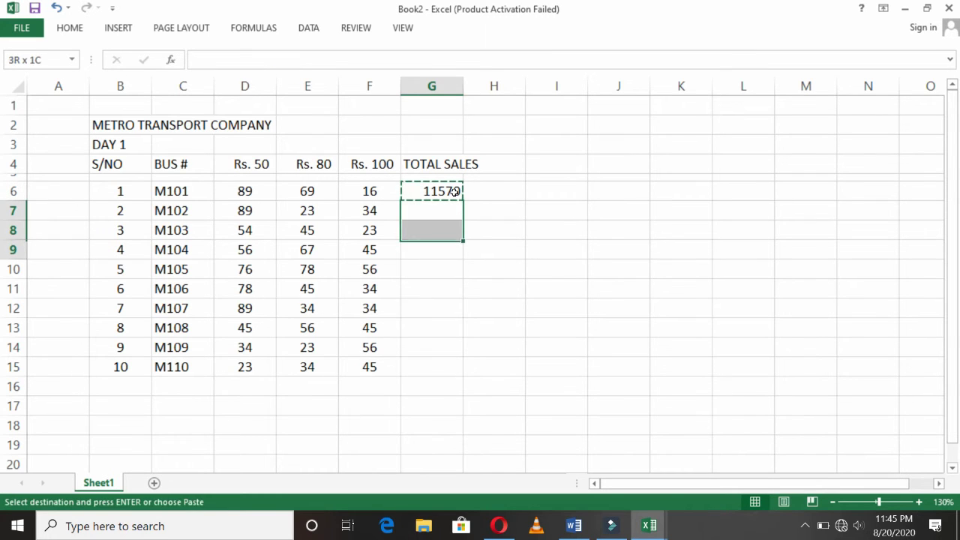
key("shift+Down")
key("shift+Down")
key("shift+Down")
key("shift+Up")
key("shift+Up")
key("shift+Down")
key("ctrl+v")
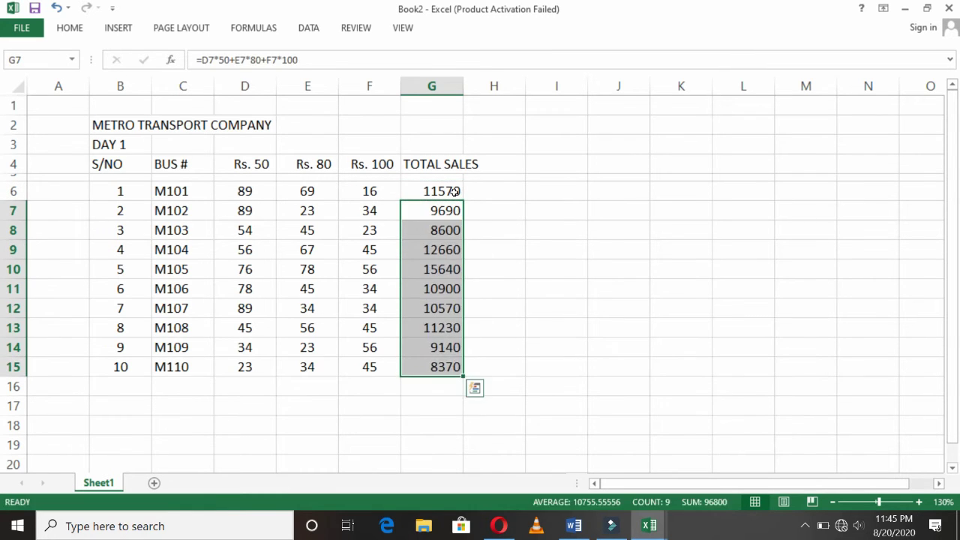
key("Escape")
key("Left")
key("Left")
key("Left")
key("Left")
key("Left")
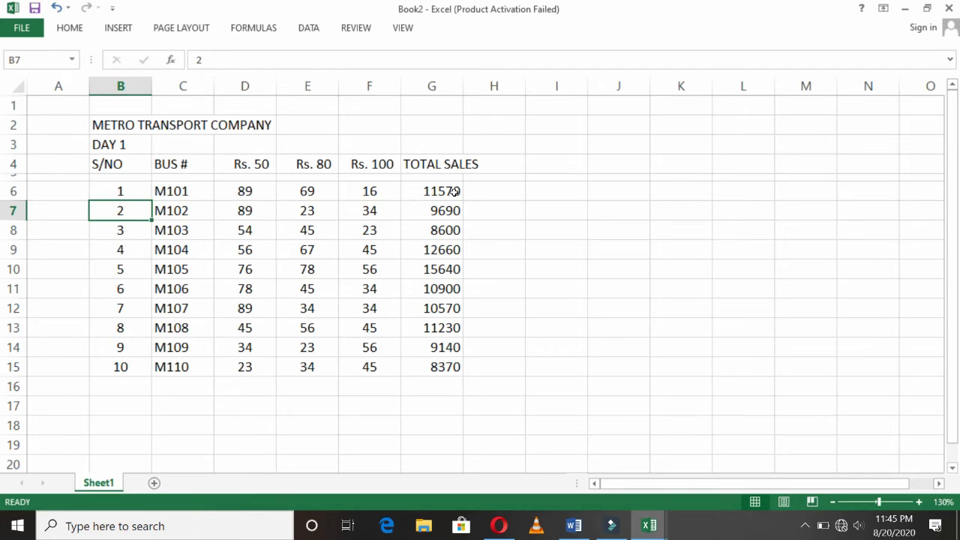
- Merge and centre METRO TRANSPORT COMPANY across B2:G2 and make it bold
key("Up")
key("Up")
key("Up")
key("Up")
key("Up")
key("shift+Right")
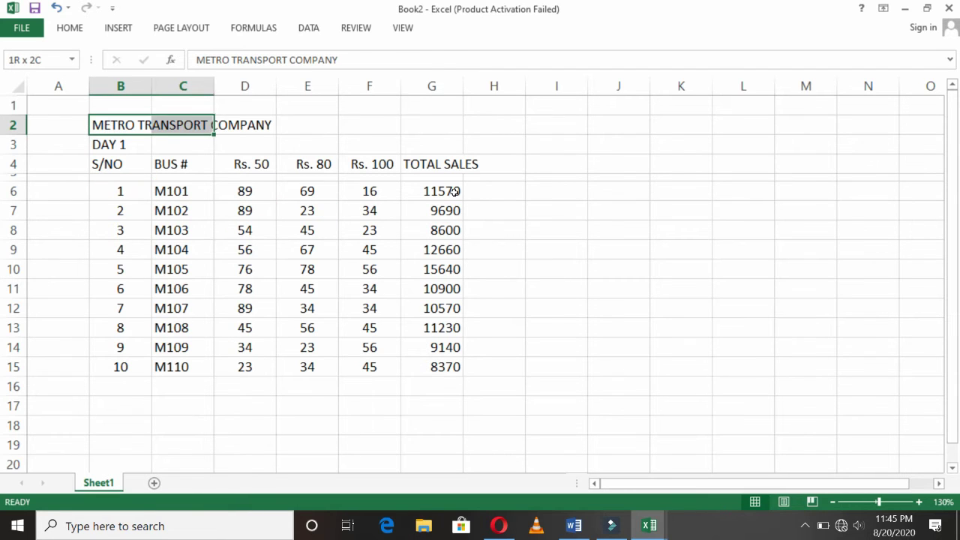
key("shift+Right")
key("shift+Right")
key("shift+Right")
key("shift+Right")
key("shift+Left")
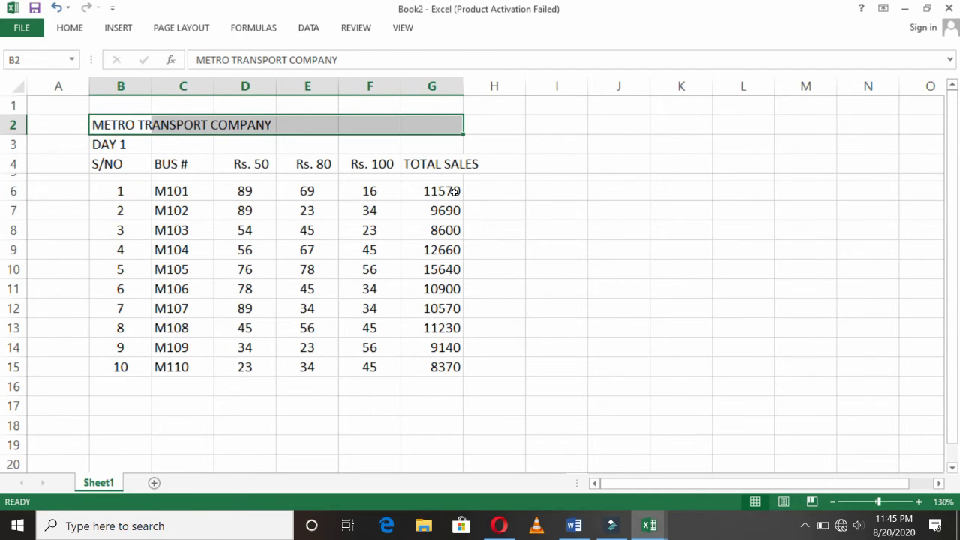
left_click(69, 28)
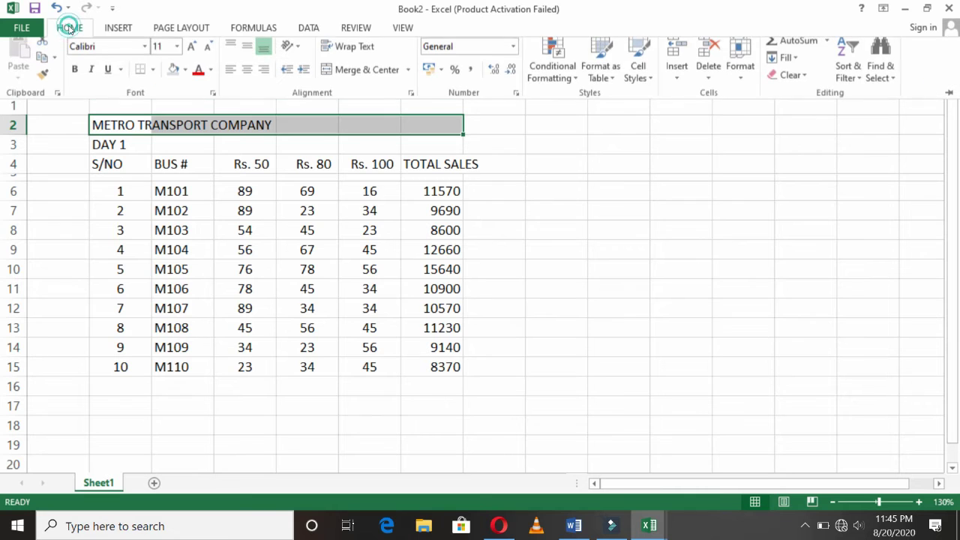
left_click(367, 78)
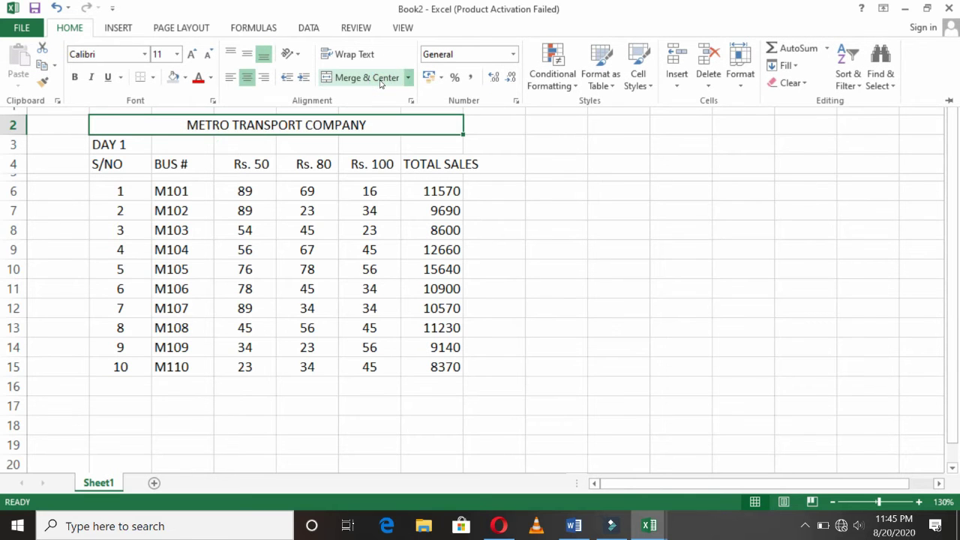
key("ctrl+b")
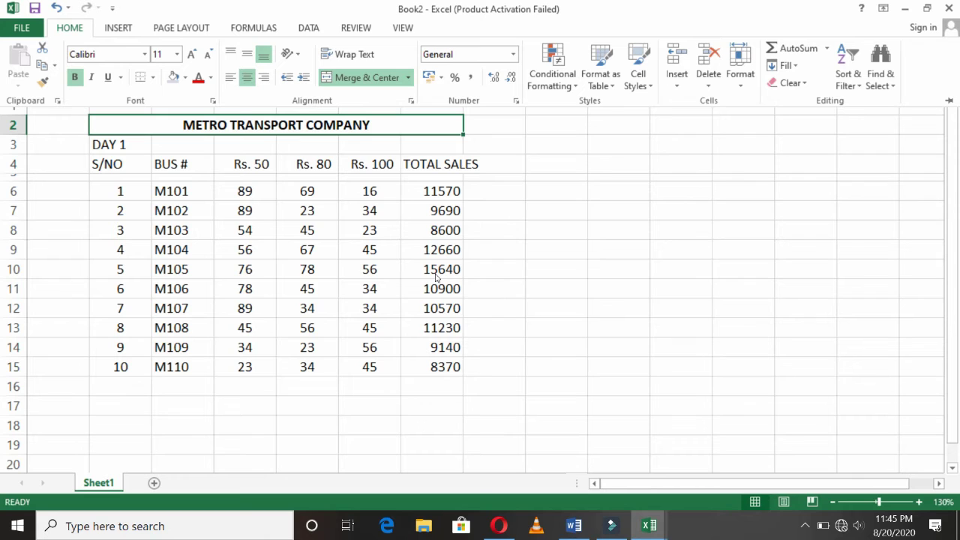
- Make the DAY 1 heading in B3 bold with a red font colour
left_click(119, 144)
left_click(116, 141)
key("ctrl+b")
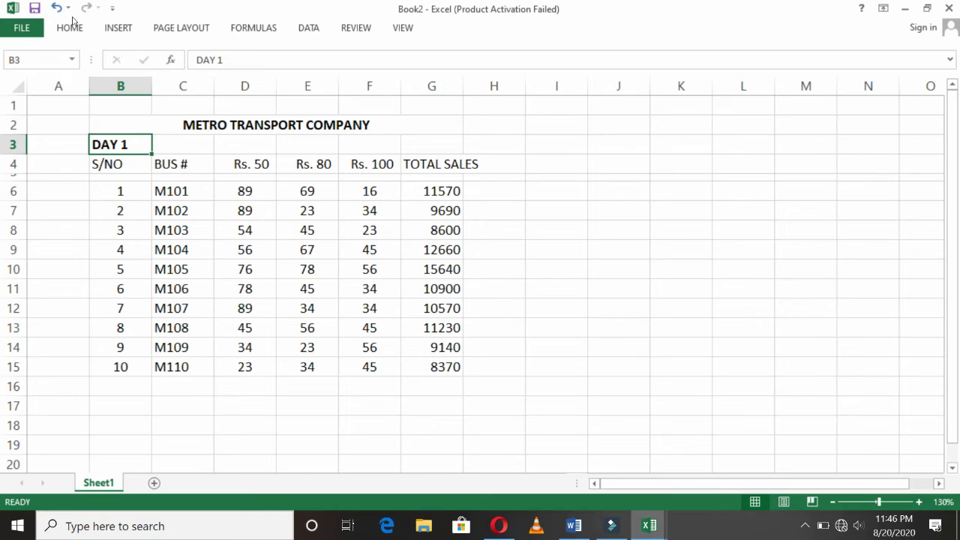
left_click(70, 28)
left_click(199, 80)
left_click(183, 249)
left_click(184, 249)
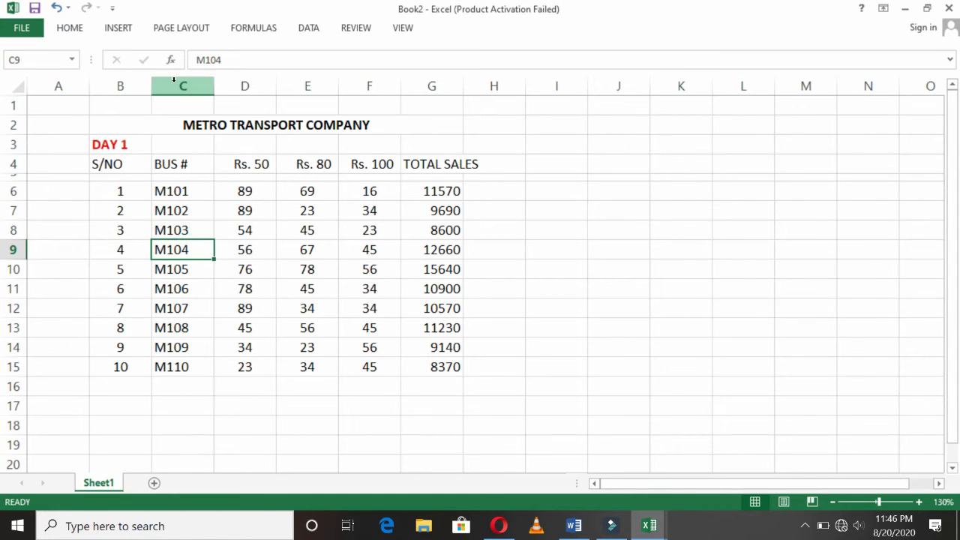
- Auto-fit column B to the width of the serial numbers
double_click(147, 86)
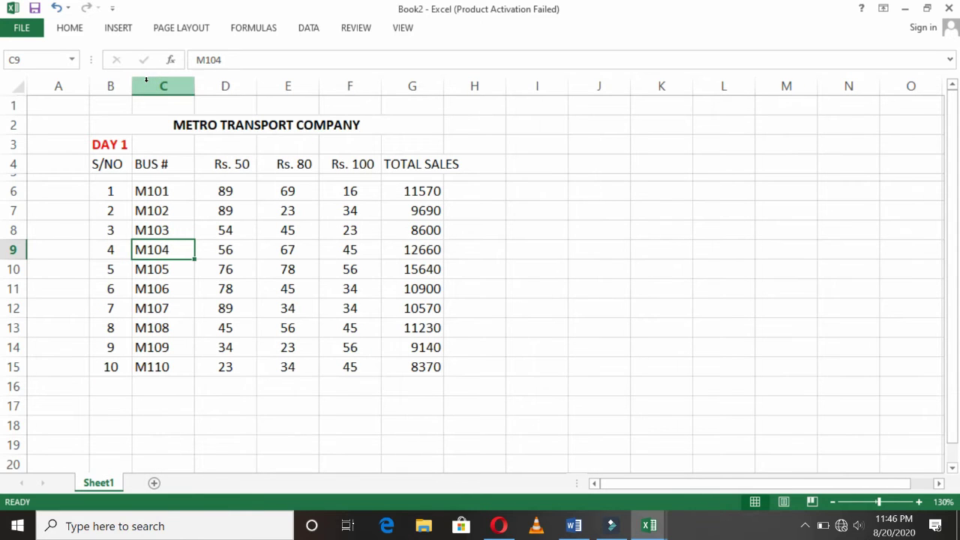
key("Left")
key("Left")
key("Up")
key("Right")
key("Right")
key("Down")
key("Down")
key("Down")
key("Down")
key("Down")
key("Down")
key("Down")
key("Down")
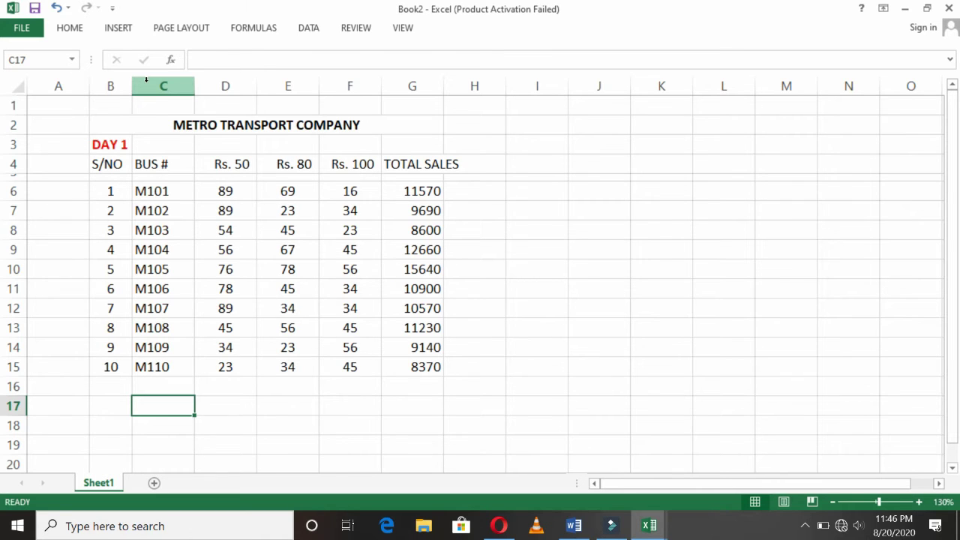
type("G.TOTAL")
key("Tab")
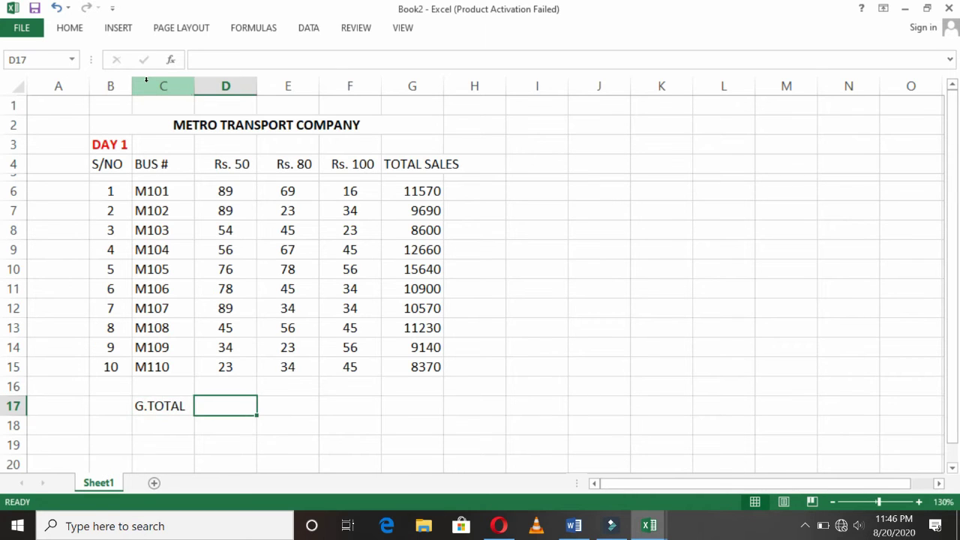
key("alt")
key("alt")
key("alt+equal")
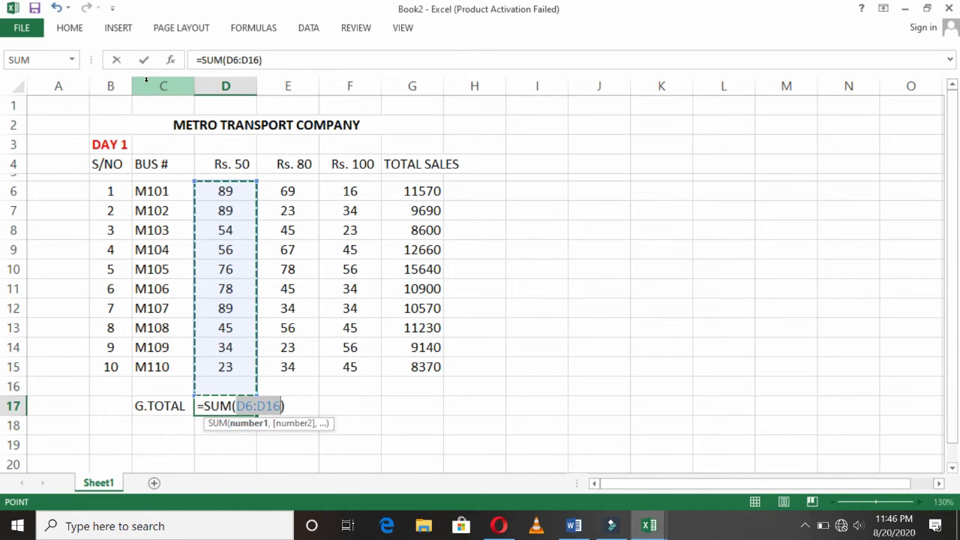
key("Return")
key("Up")
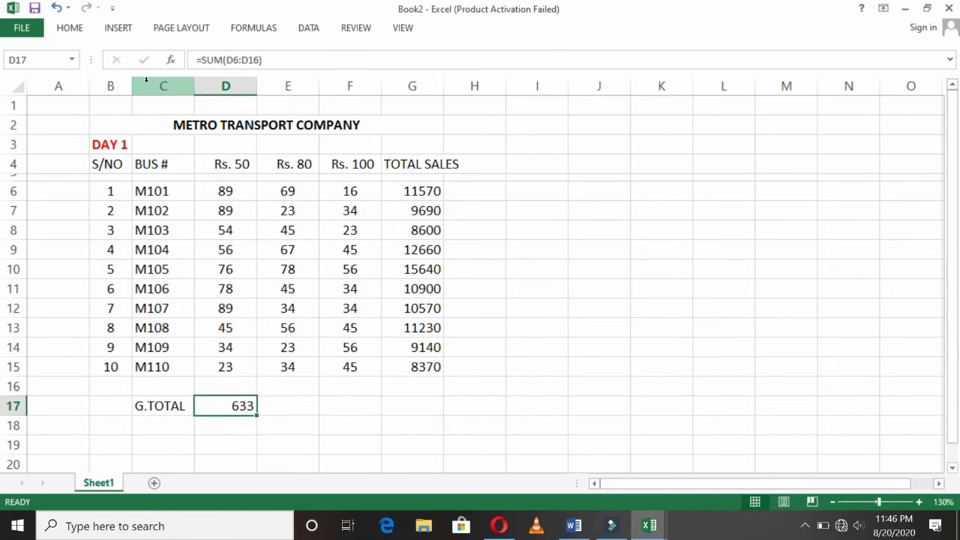
key("ctrl+c")
key("Right")
key("Return")
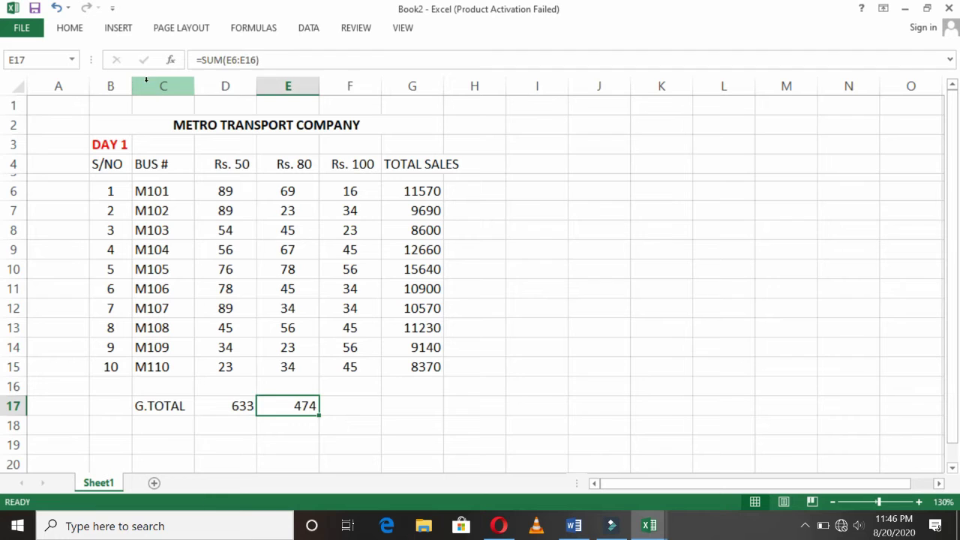
key("ctrl+c")
key("Right")
key("Return")
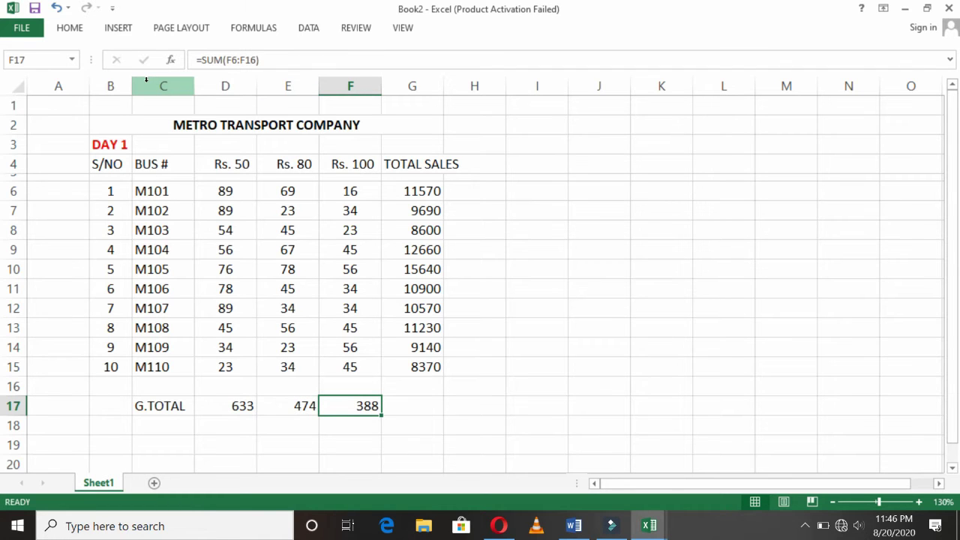
key("Right")
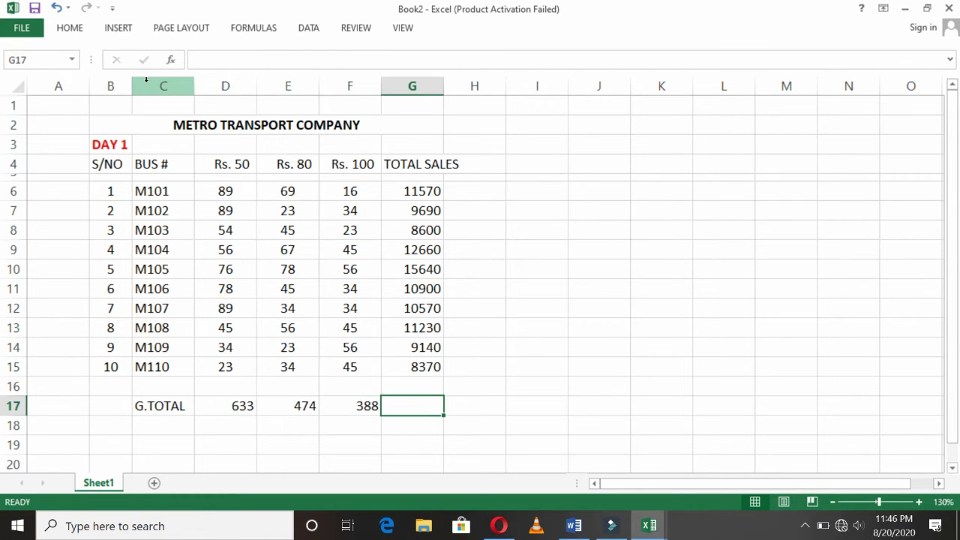
type("=")
key("Left")
key("Left")
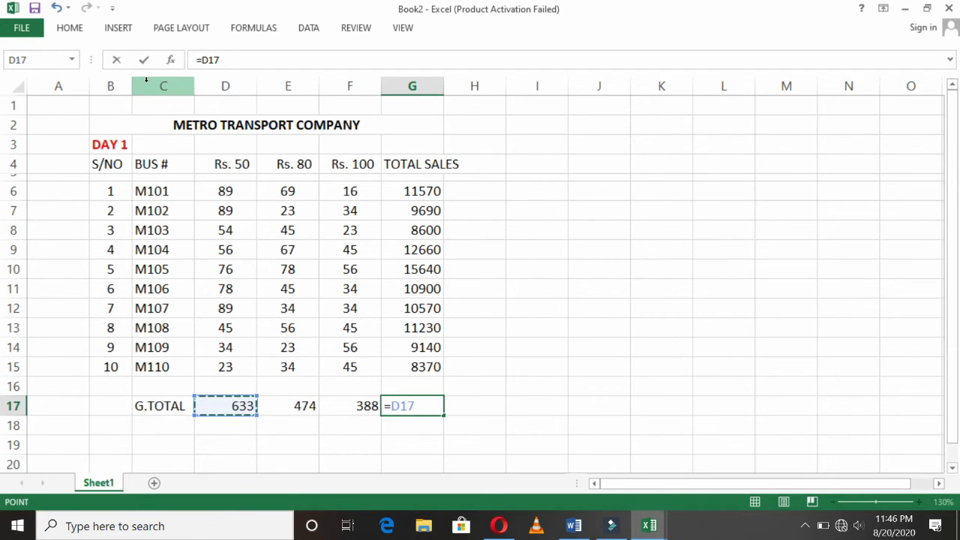
key("Escape")
key("Up")
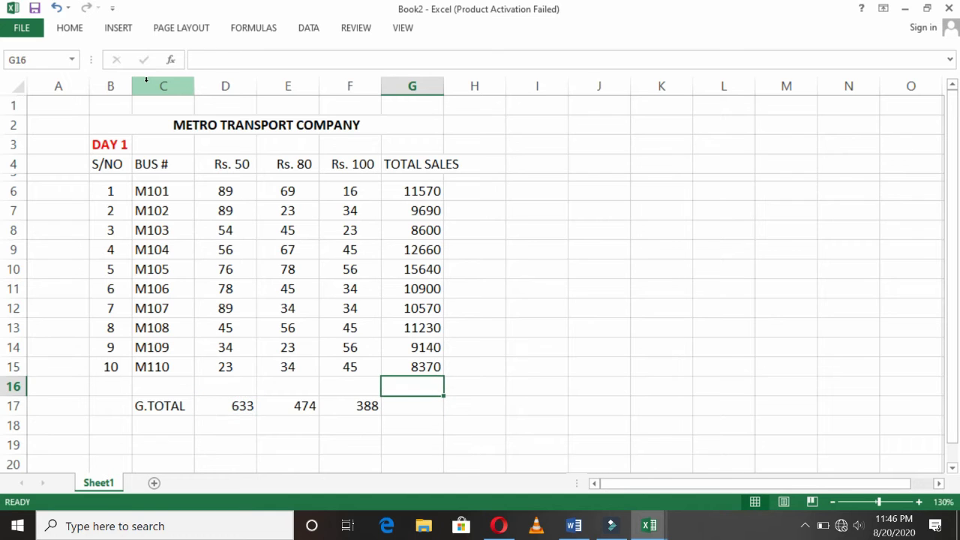
- Enter a bold G.TOTAL label in F16
key("Left")
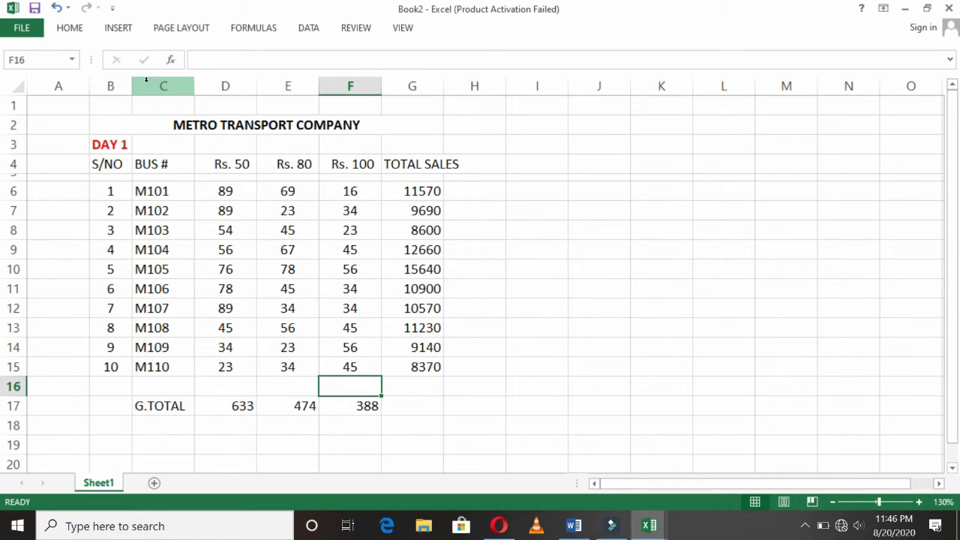
type("G.TOTAL")
key("Return")
key("Up")
key("ctrl+b")
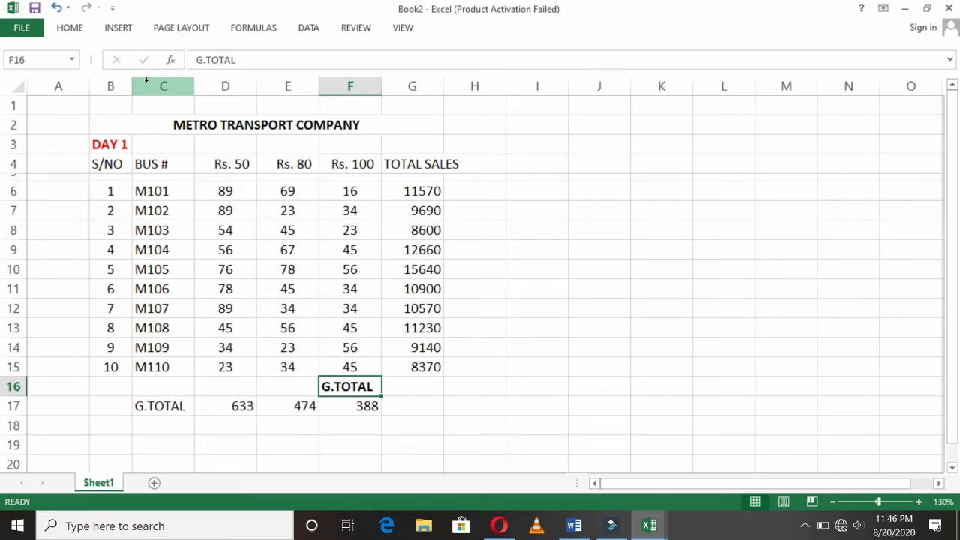
- AutoSum G6:G15 into G16, showing a bold 108,370 with comma style and no decimals
key("Right")
key("alt+equal")
key("Return")
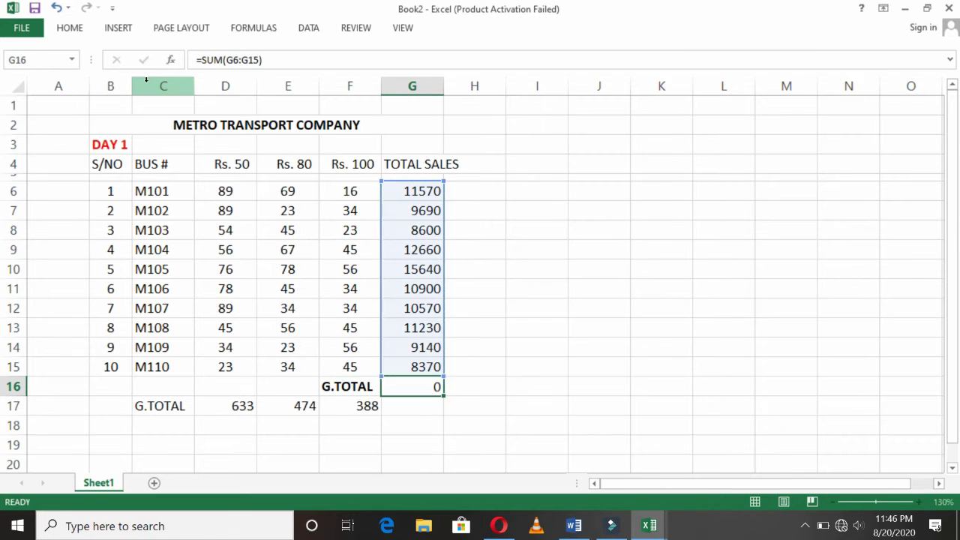
key("Up")
key("ctrl+b")
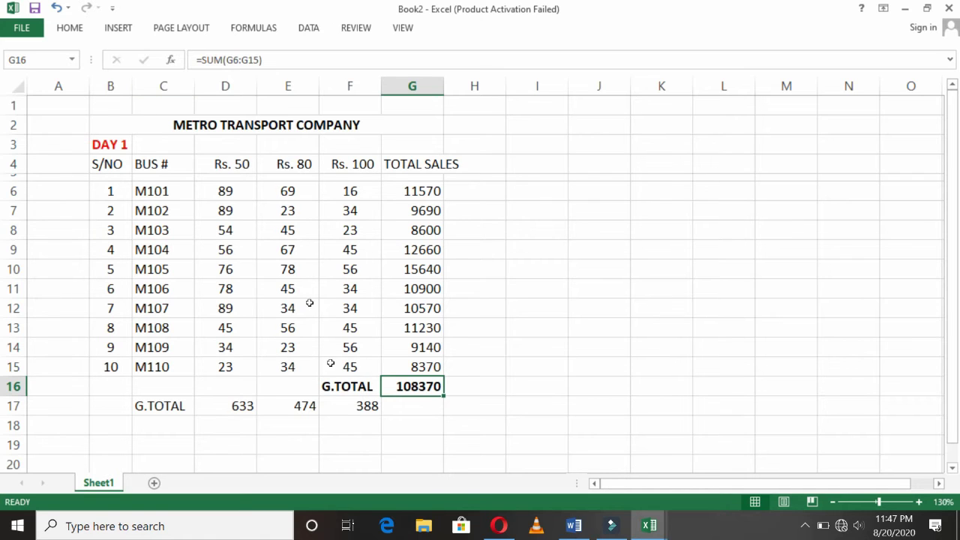
left_click(69, 30)
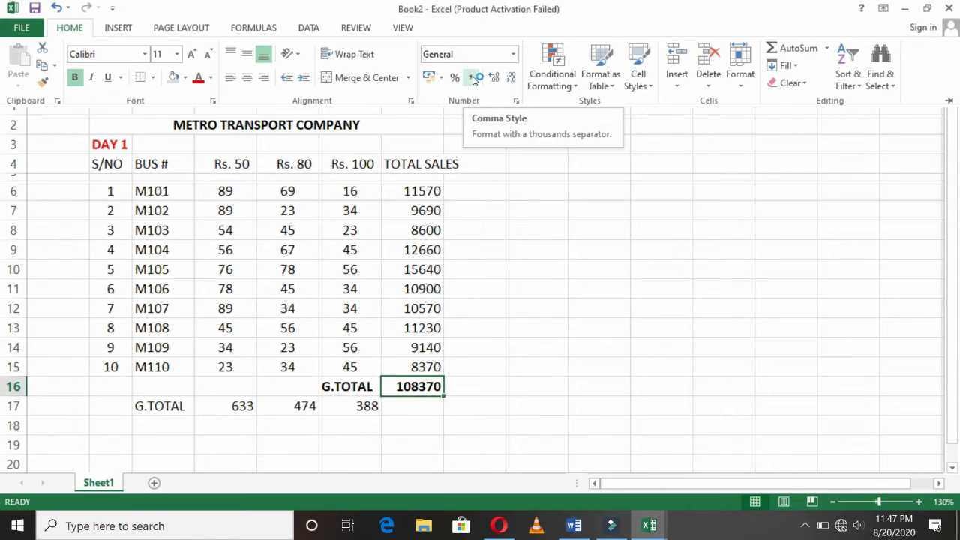
left_click(473, 77)
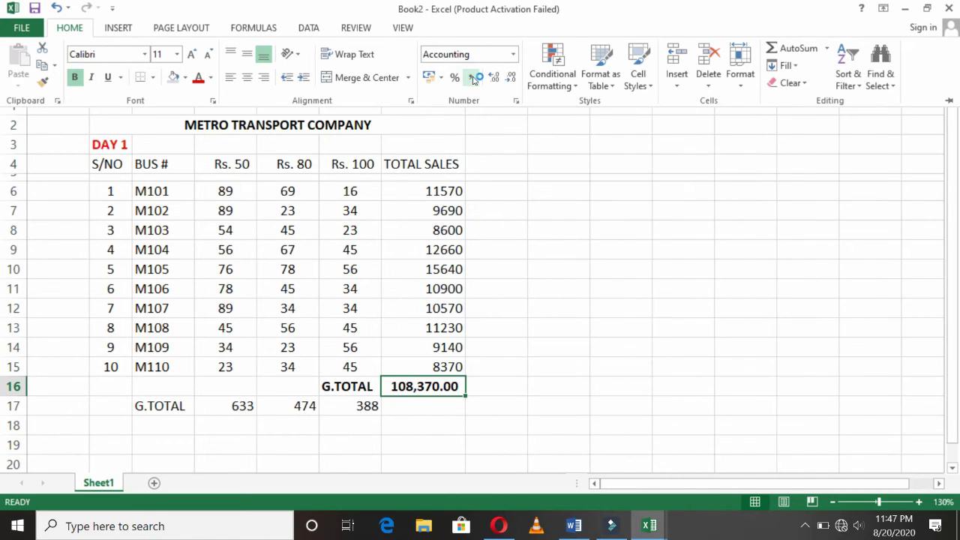
double_click(511, 77)
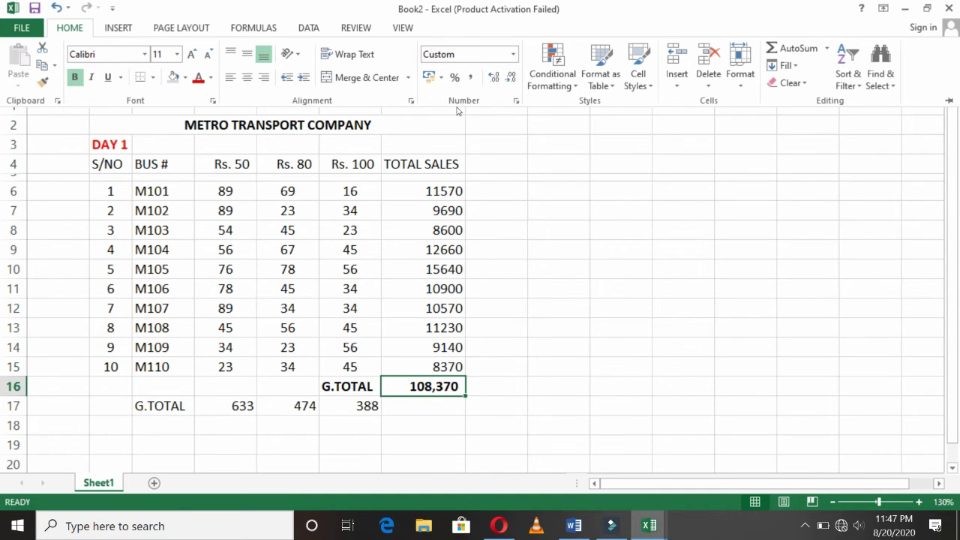
left_click(481, 131)
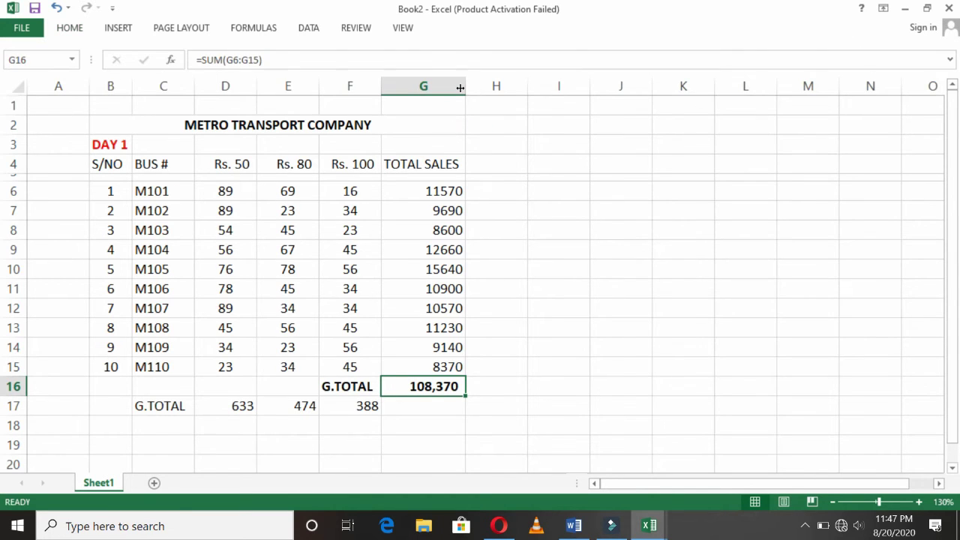
left_click_drag(461, 88, 460, 87)
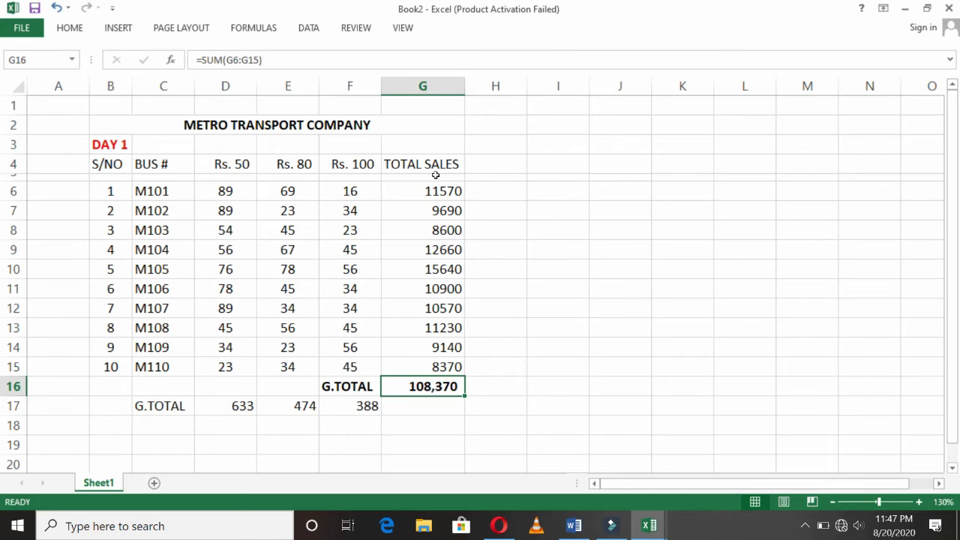
- Enter =D17*50+E17*80+F17*100 in G17, giving 108370
left_click(412, 406)
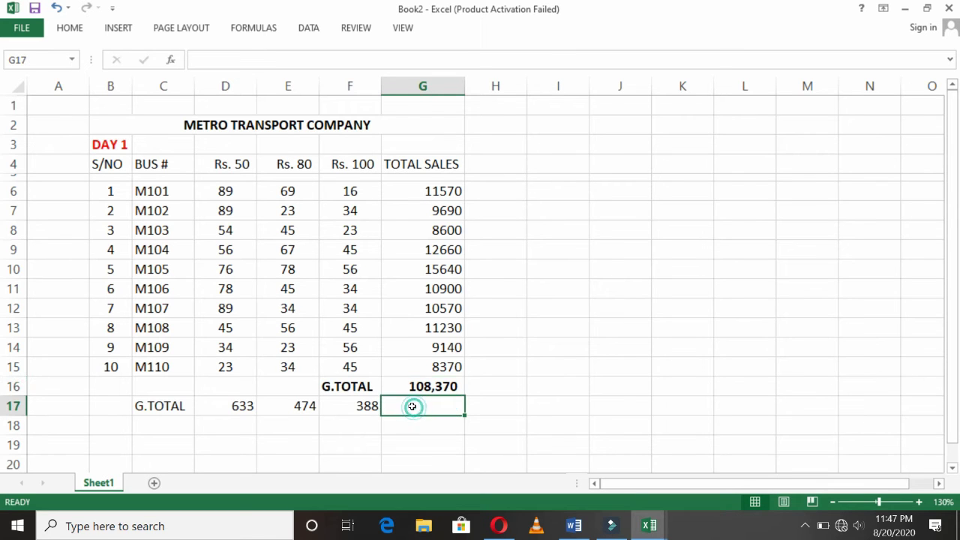
type("=")
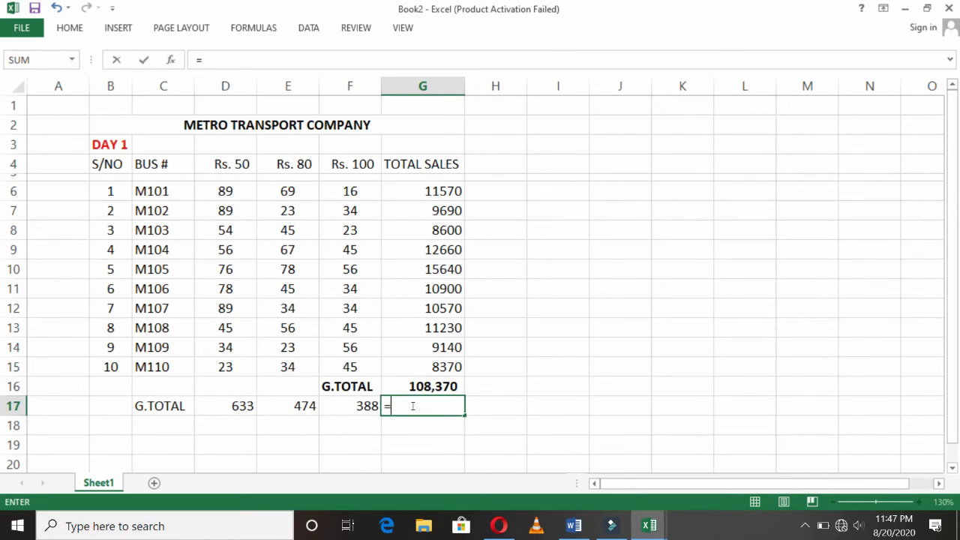
key("Left")
key("Left")
key("Left")
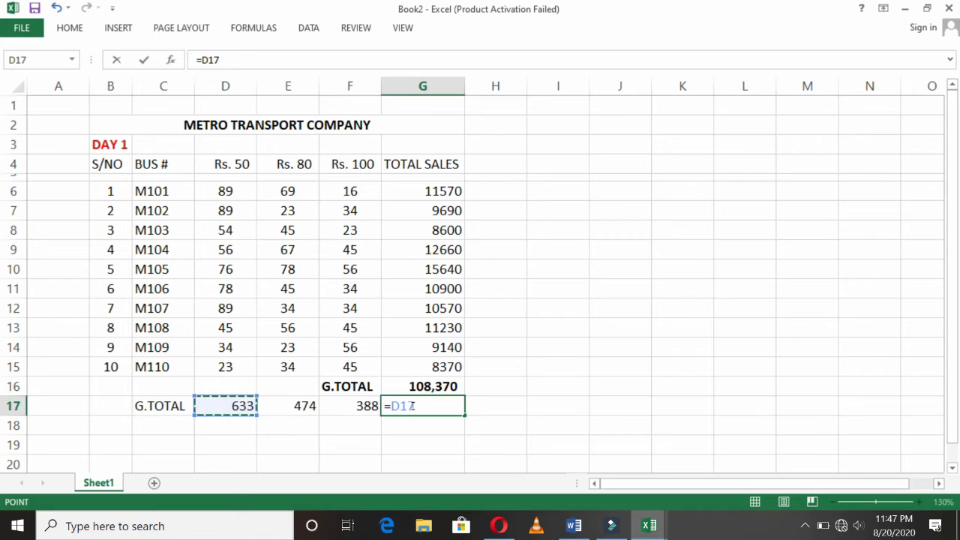
type("*50")
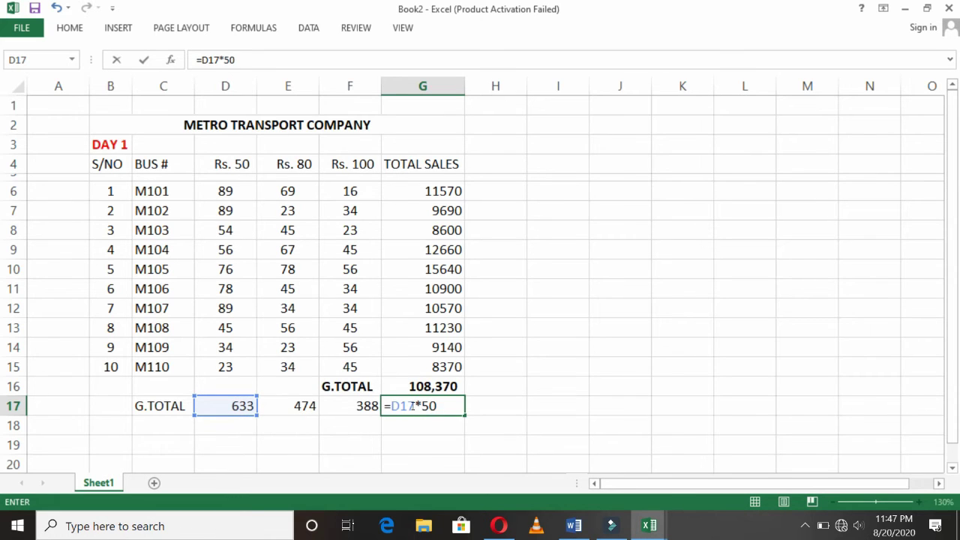
type("+")
key("Left")
key("Left")
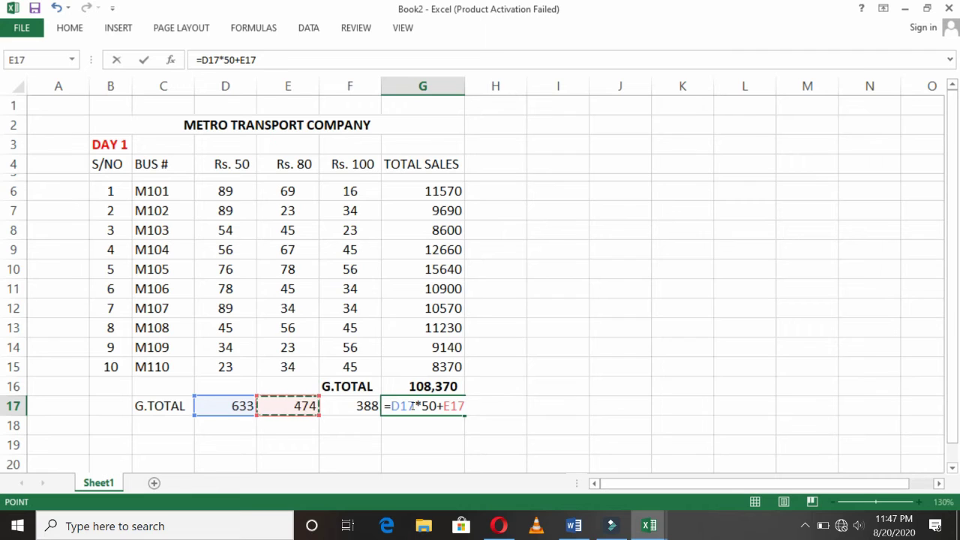
type("*")
type("80")
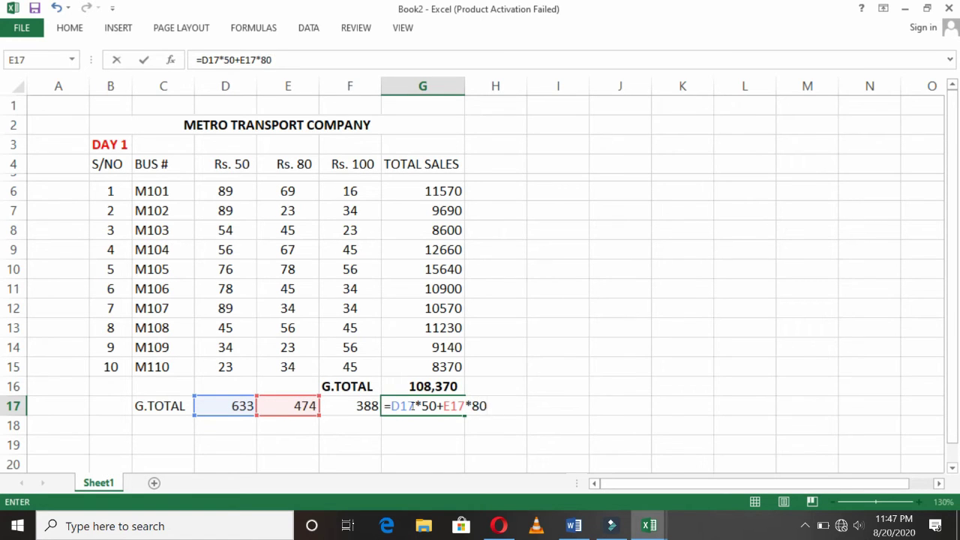
type("+")
left_click(359, 406)
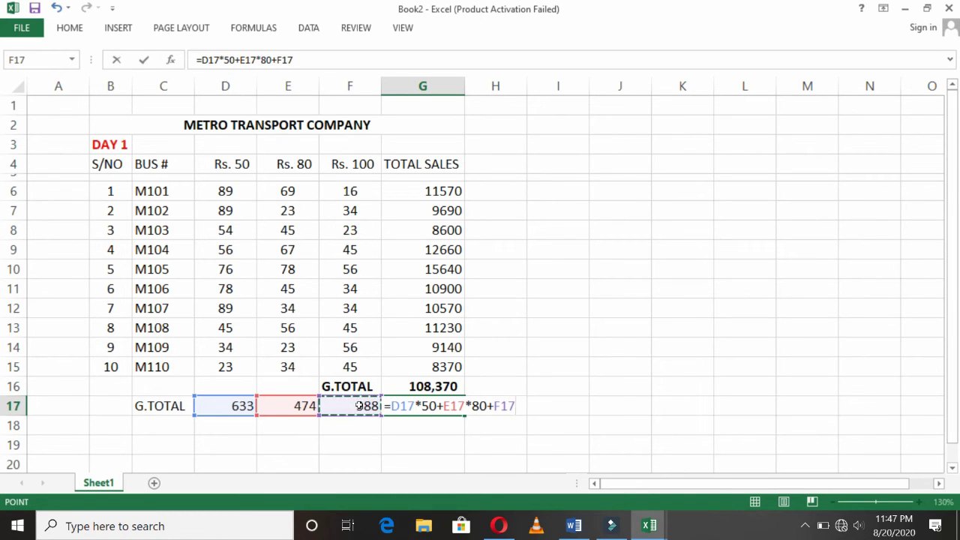
type("*100")
key("Return")
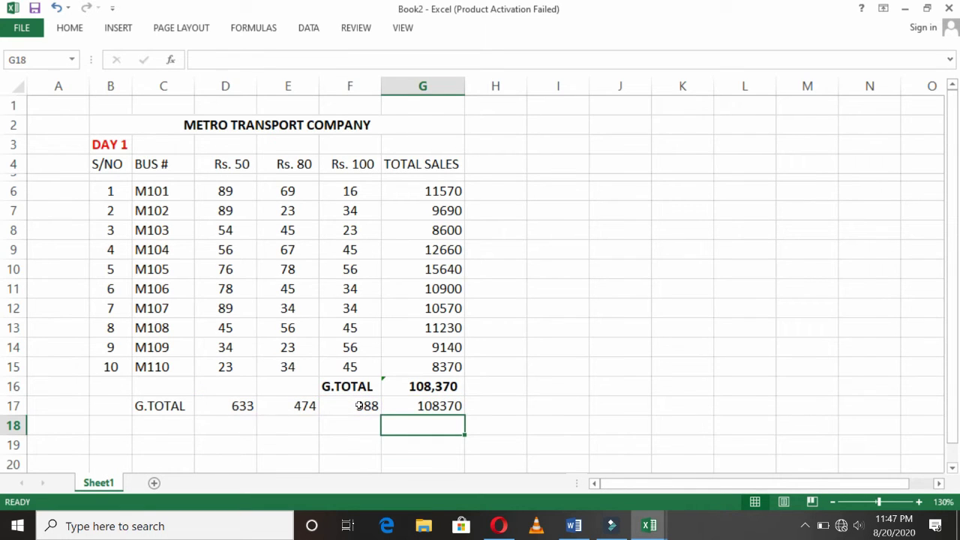
left_click(420, 405)
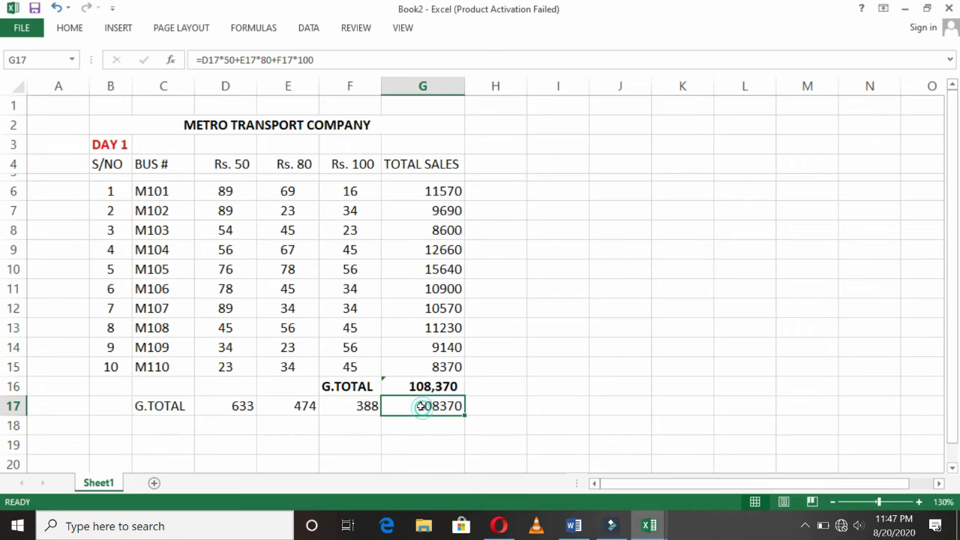
- Label F18 as DIFF and enter =G16-G17 in G18, showing zero
left_click(341, 424)
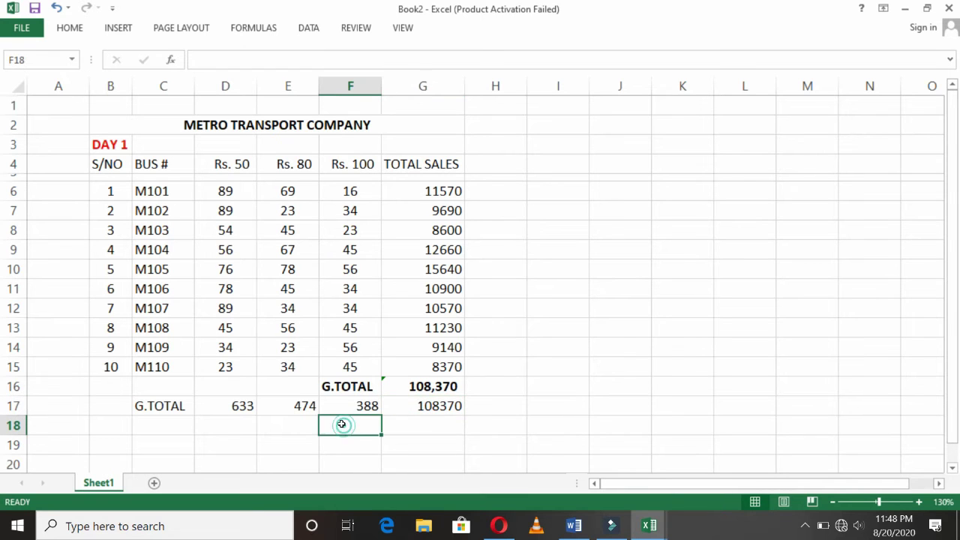
type("DIFF")
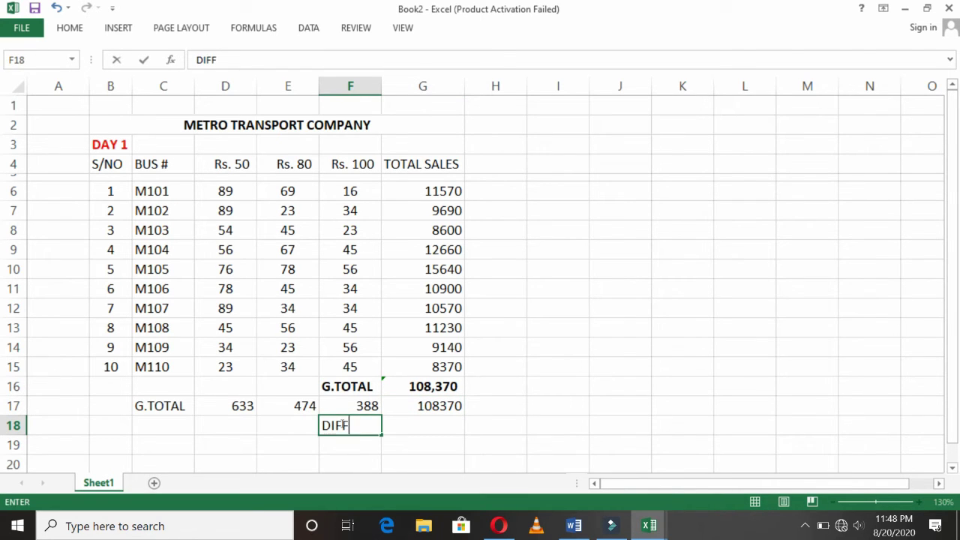
key("Return")
key("Up")
key("Right")
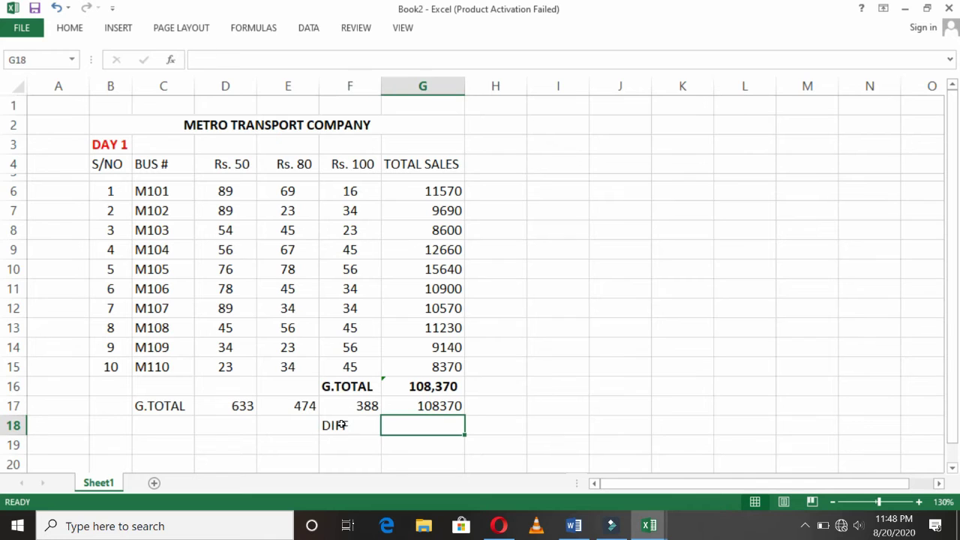
type("=")
key("Up")
key("Up")
type("-")
key("Up")
key("Return")
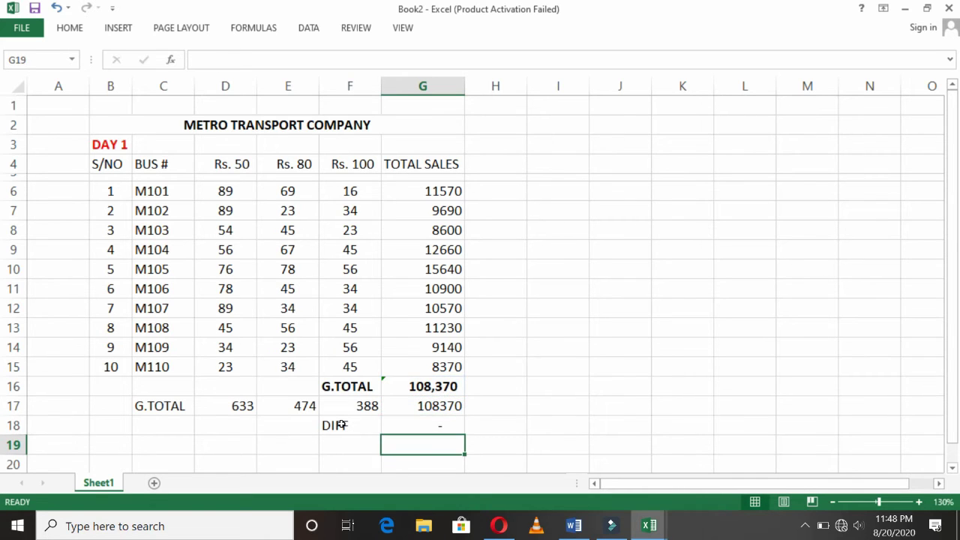
- Format the G17 total bold as 108,370 with comma style and no decimals
key("Up")
key("Up")
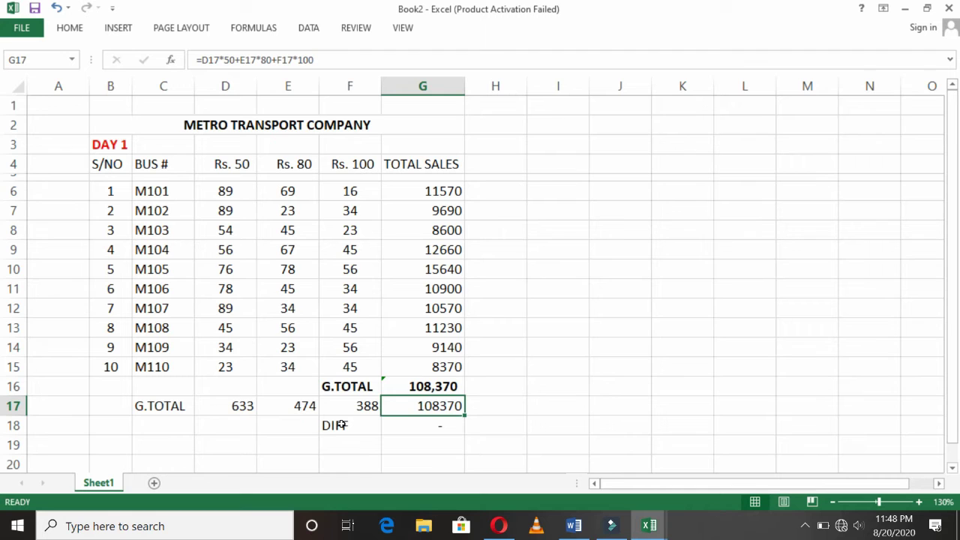
key("ctrl+b")
left_click(71, 29)
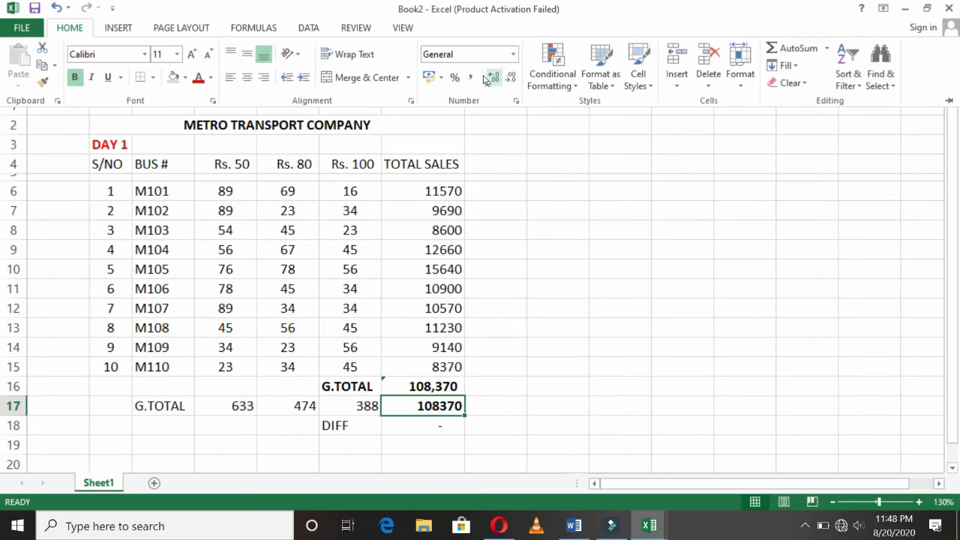
left_click(471, 77)
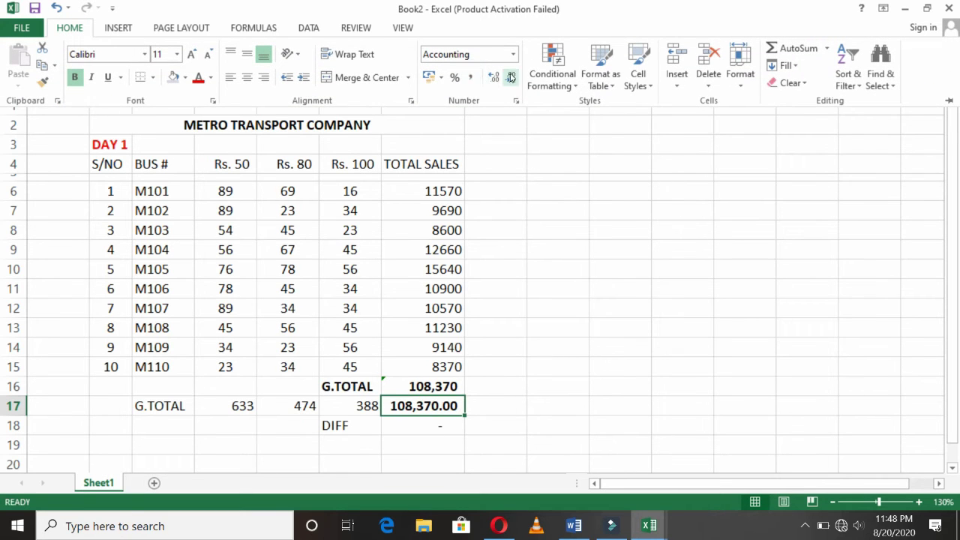
double_click(511, 77)
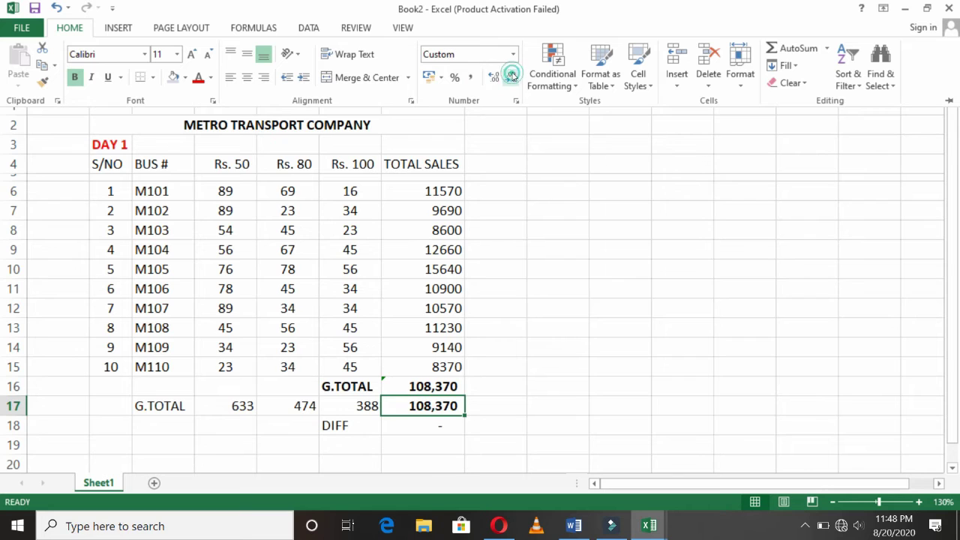
left_click(494, 228)
left_click(281, 126)
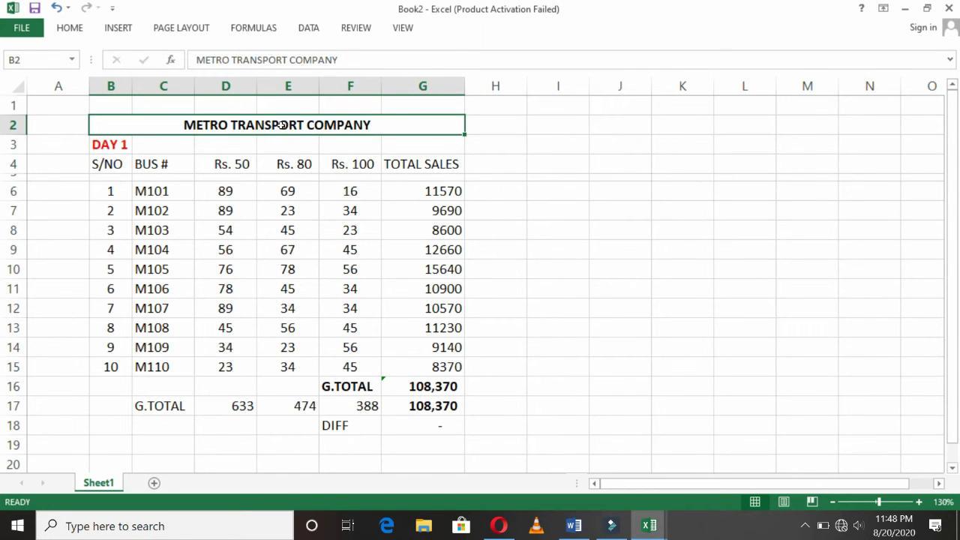
- Copy the Day 1 table down to the DIFF row and paste it at I2 and P2
key("shift+Down")
key("shift+Down")
key("shift+Down")
key("shift+Down")
key("shift+Down")
key("shift+Down")
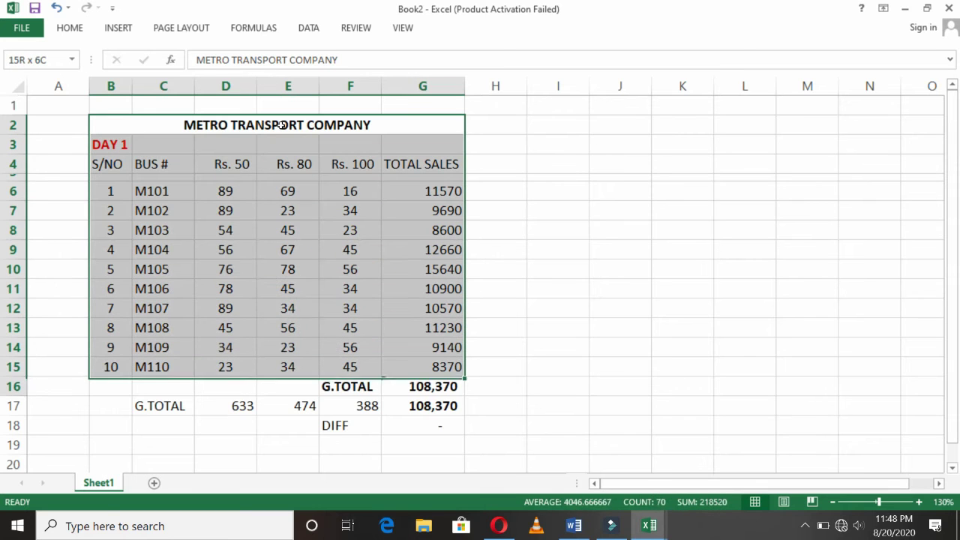
key("shift+Down")
key("shift+Down")
key("ctrl+c")
key("Right")
key("Right")
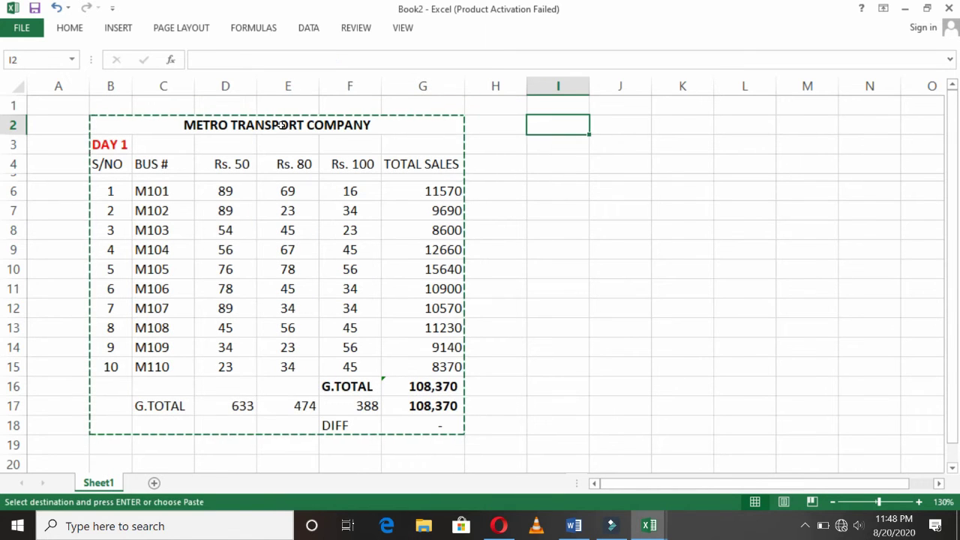
key("ctrl+v")
key("Right")
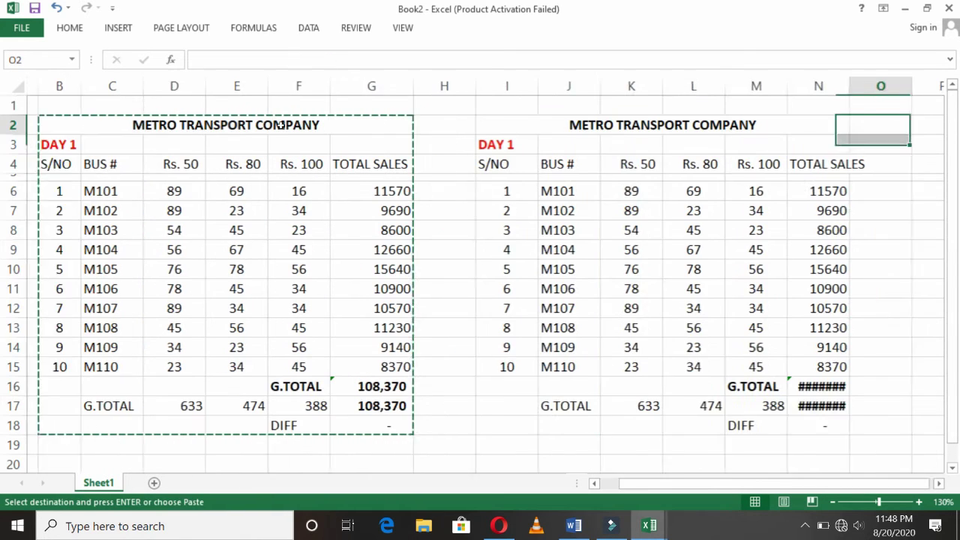
key("Right")
key("Right")
key("Left")
key("ctrl+v")
- Paste further copies of the table at W2, AD2, AK2, AR2, AY2, BF2 and BM2
key("Right")
key("Right")
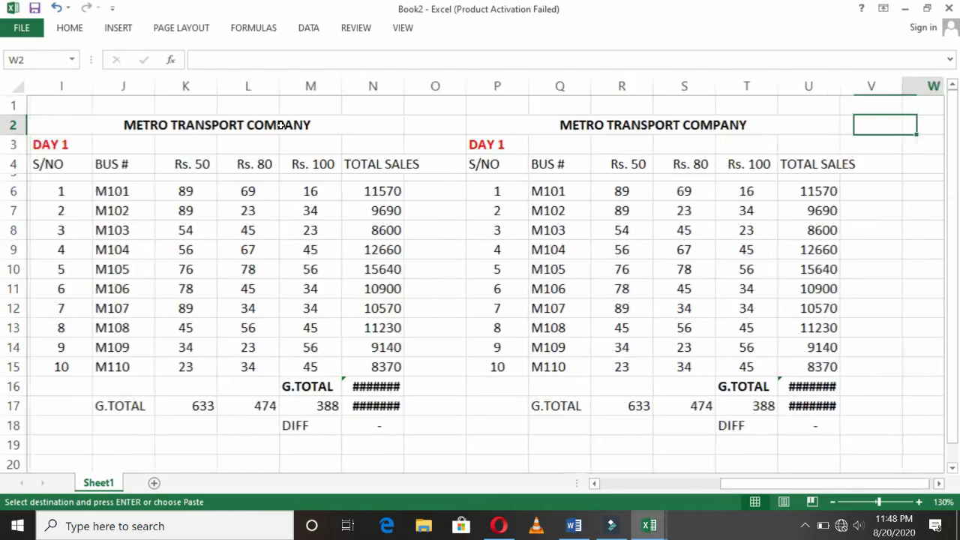
key("Right")
key("Left")
key("ctrl+v")
key("Right")
key("Right")
key("Right")
key("Left")
key("ctrl+v")
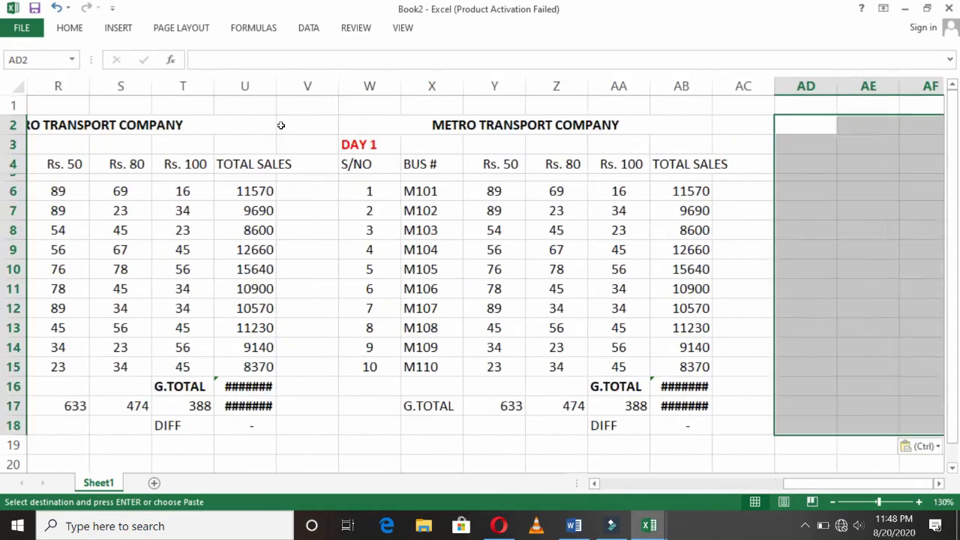
key("Right")
key("Right")
key("Right")
key("ctrl+v")
key("Right")
key("Right")
key("Right")
key("ctrl+v")
key("Right")
key("Right")
key("Right")
key("ctrl+v")
key("Right")
key("Right")
key("Right")
key("Right")
key("ctrl+v")
key("Right")
key("Right")
key("Right")
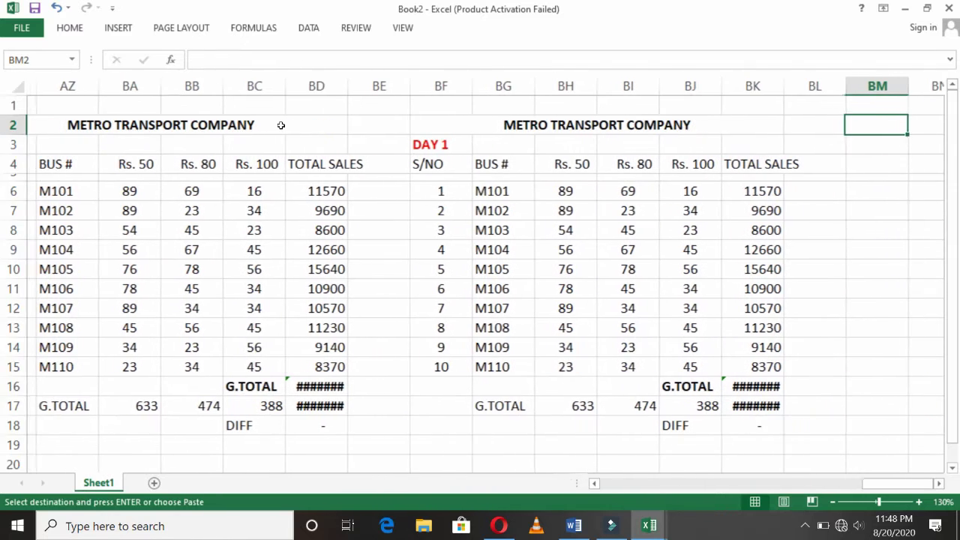
key("ctrl+v")
key("Left")
key("Left")
key("Left")
key("Left")
key("Left")
key("Down")
key("Right")
key("Right")
key("Right")
key("Right")
key("Right")
key("Right")
key("Left")
key("Left")
key("Left")
key("Left")
key("Left")
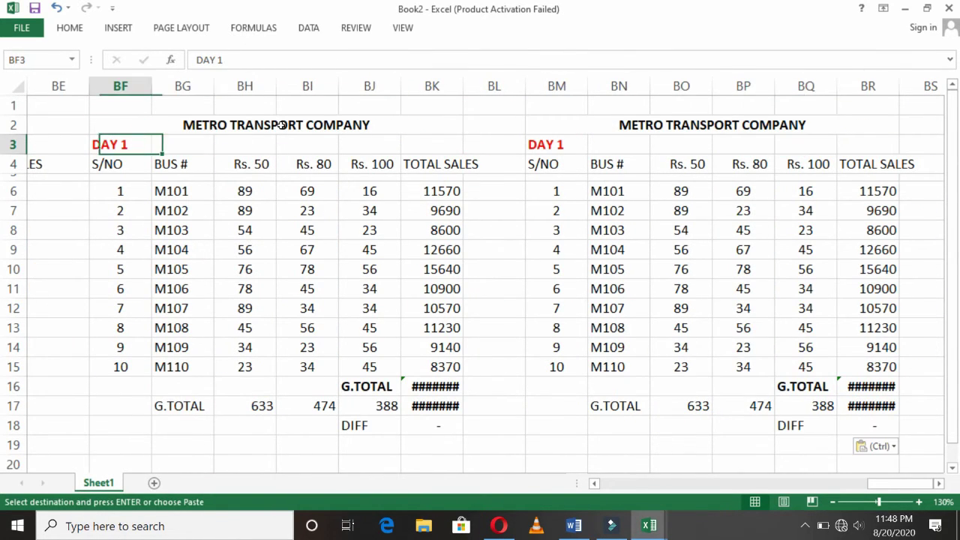
key("Home")
key("Right")
key("Right")
key("Right")
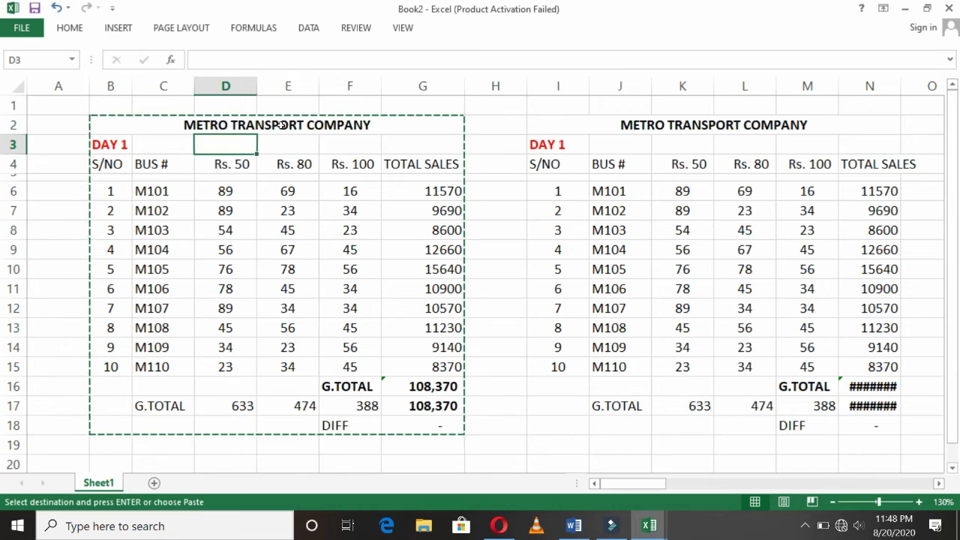
key("Right")
key("Right")
key("Right")
key("Right")
- Relabel the copied tables' headings in I3, P3, W3 and AD3 as DAY 2 through DAY 5
key("F2")
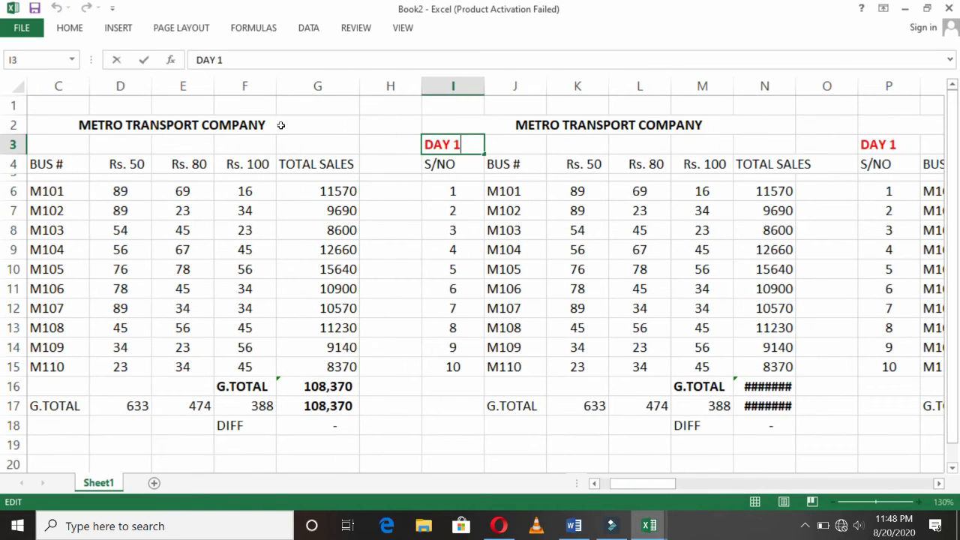
key("BackSpace")
type("2")
key("Return")
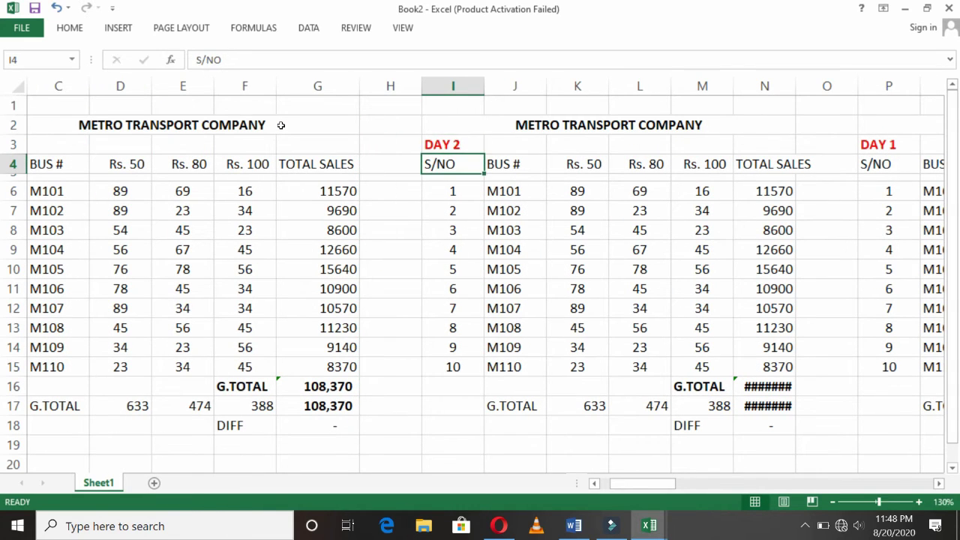
key("Up")
key("ctrl+Right")
key("F2")
key("BackSpace")
type("3")
key("Return")
key("Up")
key("ctrl+Right")
key("F2")
key("BackSpace")
type("4")
key("Return")
key("Up")
key("ctrl+Right")
key("F2")
key("BackSpace")
type("5")
key("Return")
key("Up")
- Relabel the headings in AK3, AR3, AY3 and BF3 as DAY 7 through DAY 10
key("ctrl+Right")
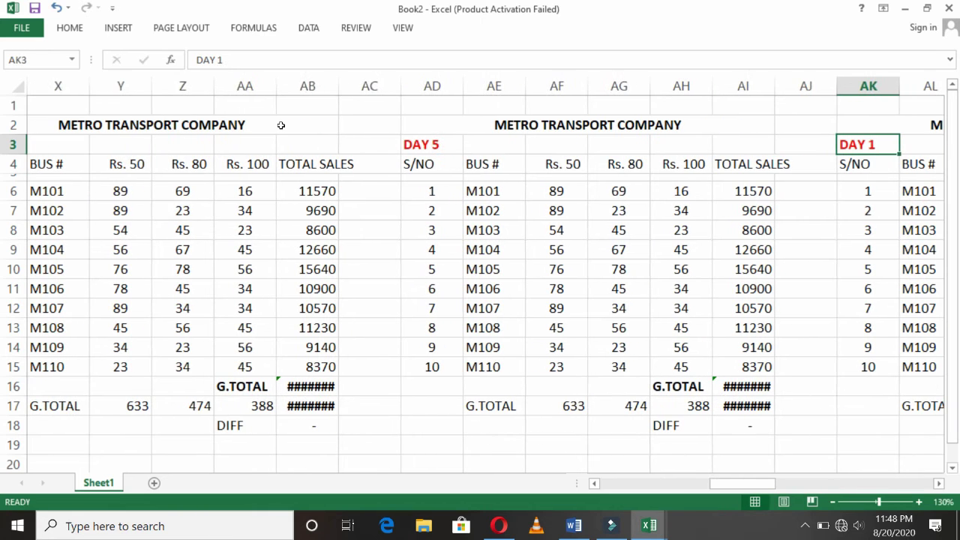
key("F2")
key("BackSpace")
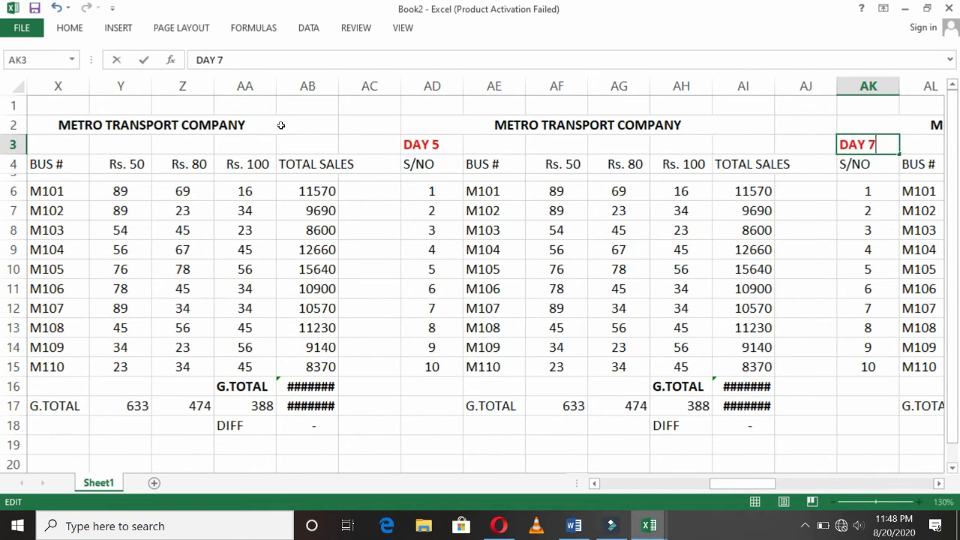
key("Return")
key("Up")
key("ctrl+Right")
key("F2")
key("BackSpace")
type("8")
key("Return")
key("Up")
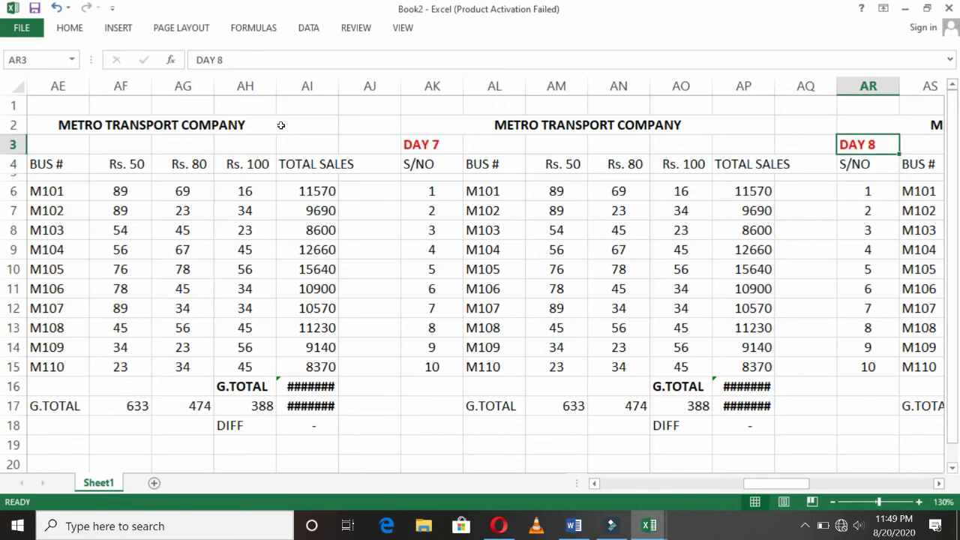
key("ctrl+Right")
key("F2")
key("BackSpace")
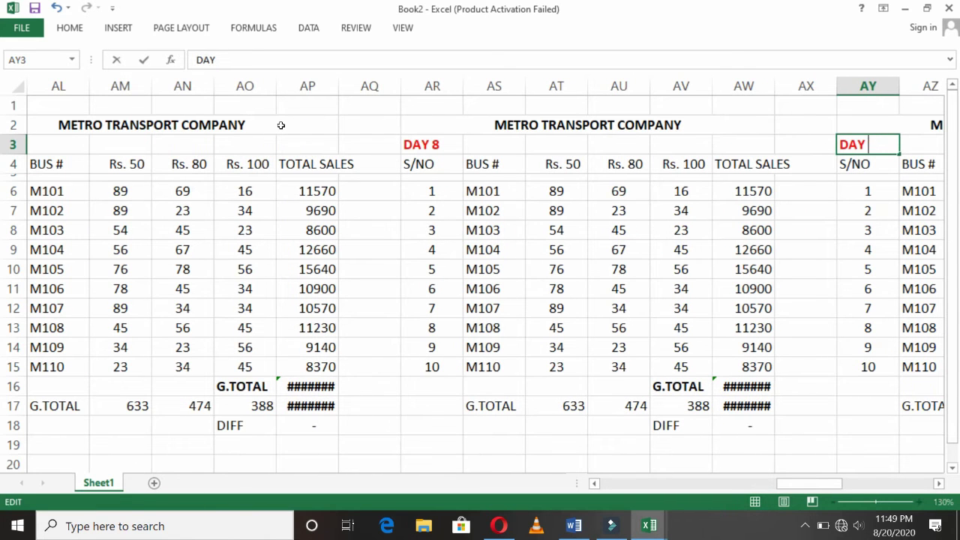
key("Return")
key("Up")
key("ctrl+Right")
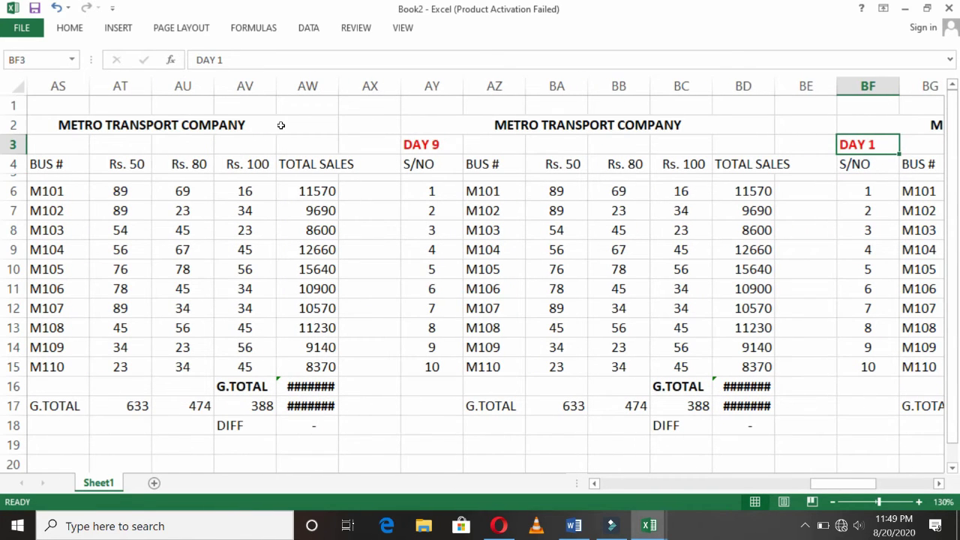
key("F2")
type("0")
key("Return")
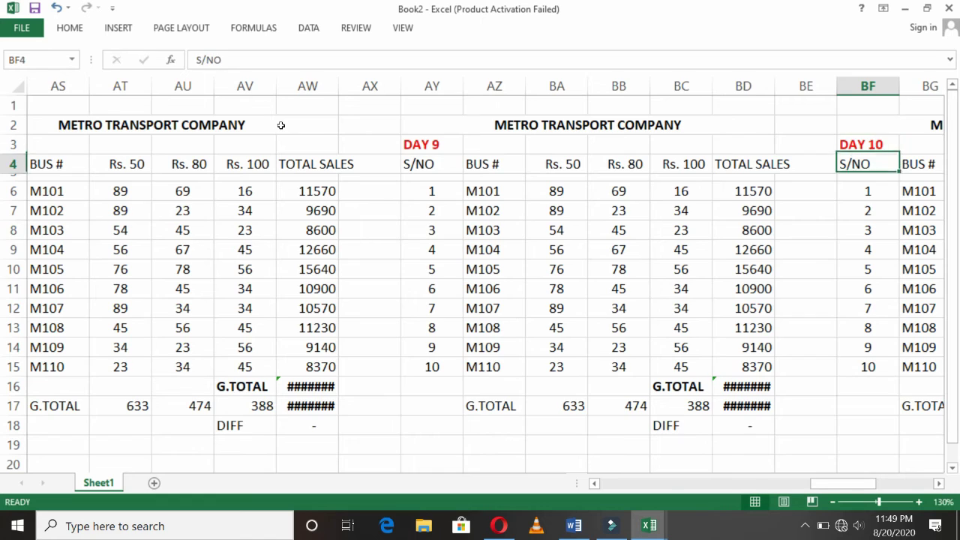
key("Up")
key("Right")
key("Right")
key("Right")
key("Right")
key("Right")
key("Right")
key("Right")
key("Right")
key("Right")
key("Left")
key("Left")
key("Left")
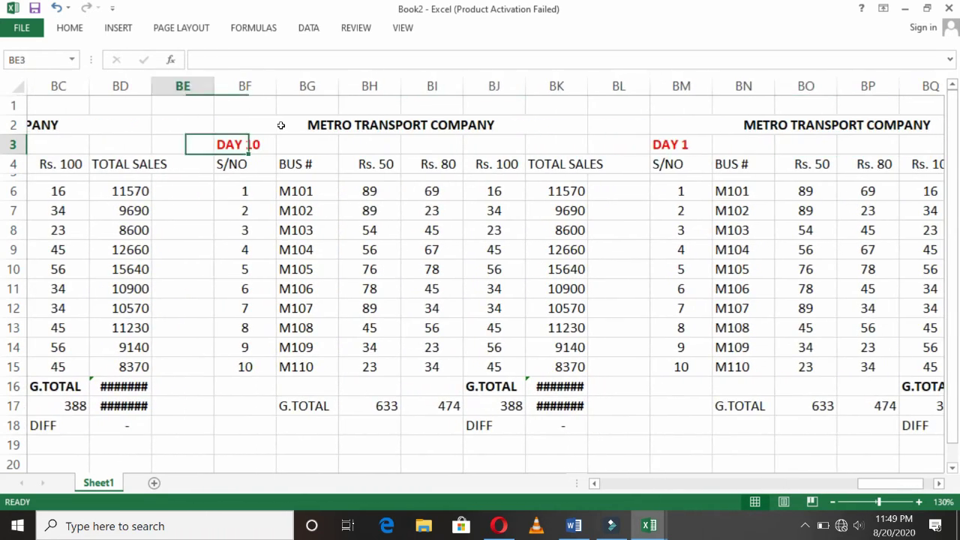
key("Left")
key("Left")
key("Left")
key("Left")
key("Left")
key("Left")
key("Home")
key("Right")
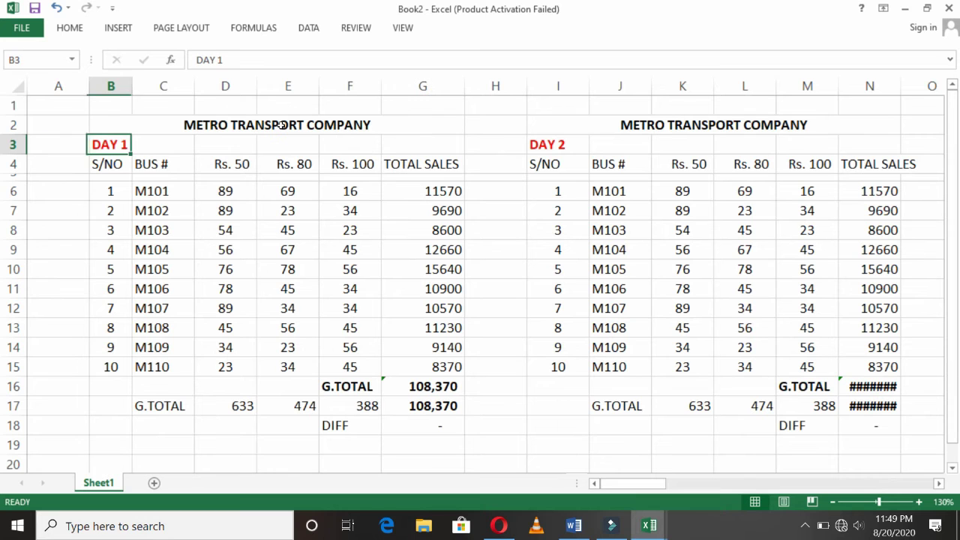
- Change the AK3 heading to DAY 6 and the AR3 heading to DAY 7
key("ctrl+Right")
key("ctrl+Right")
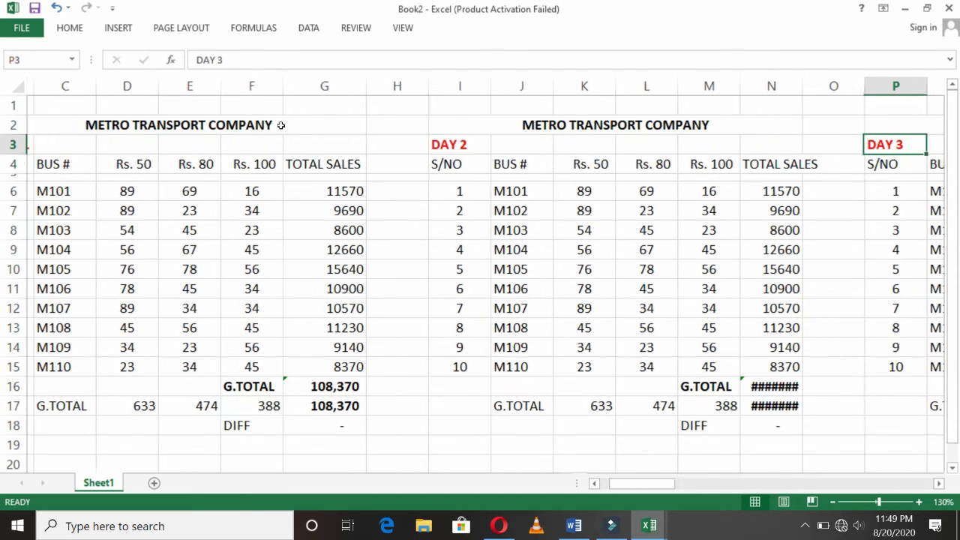
key("ctrl+Right")
key("ctrl+Right")
key("ctrl+Right")
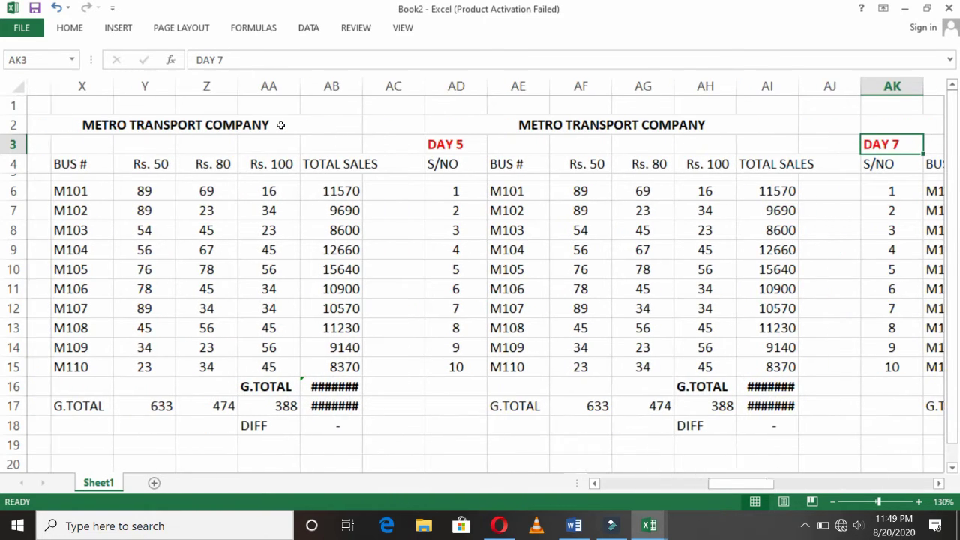
key("F2")
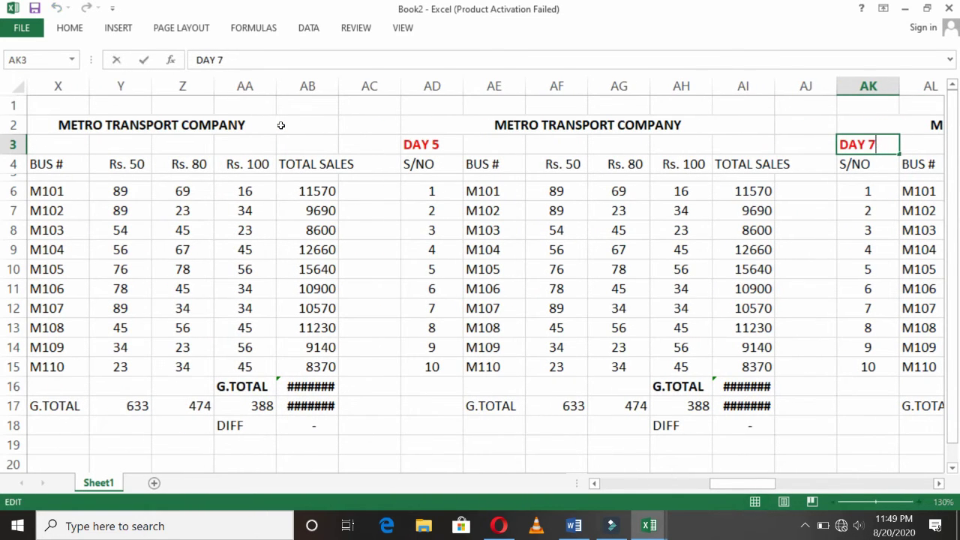
key("BackSpace")
type("6")
key("Return")
key("Up")
key("Right")
key("ctrl+Right")
key("F2")
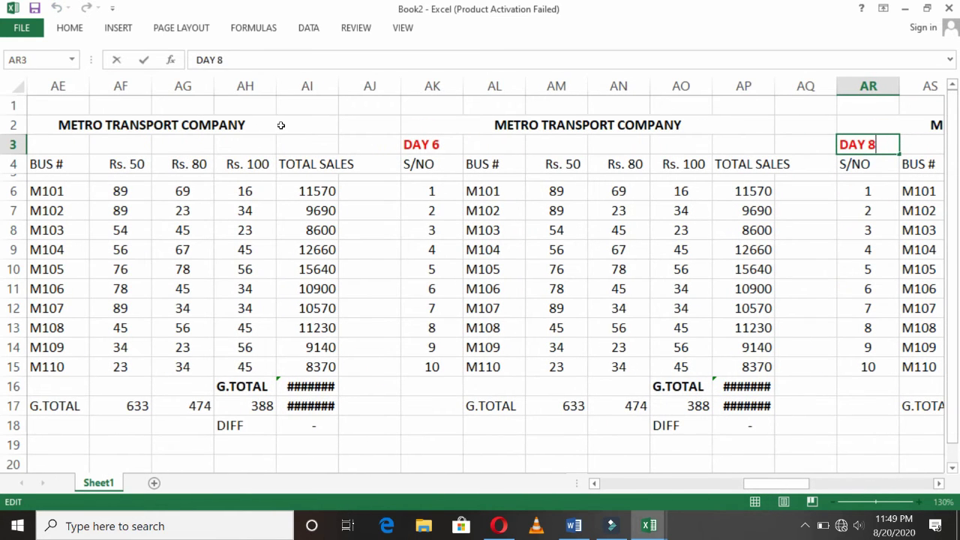
key("BackSpace")
key("Return")
key("Up")
- Renumber AY3, BF3 and BM3 as DAY 8, DAY 9 and DAY 10
key("ctrl+Right")
key("F2")
key("BackSpace")
key("Return")
key("Up")
key("ctrl+Right")
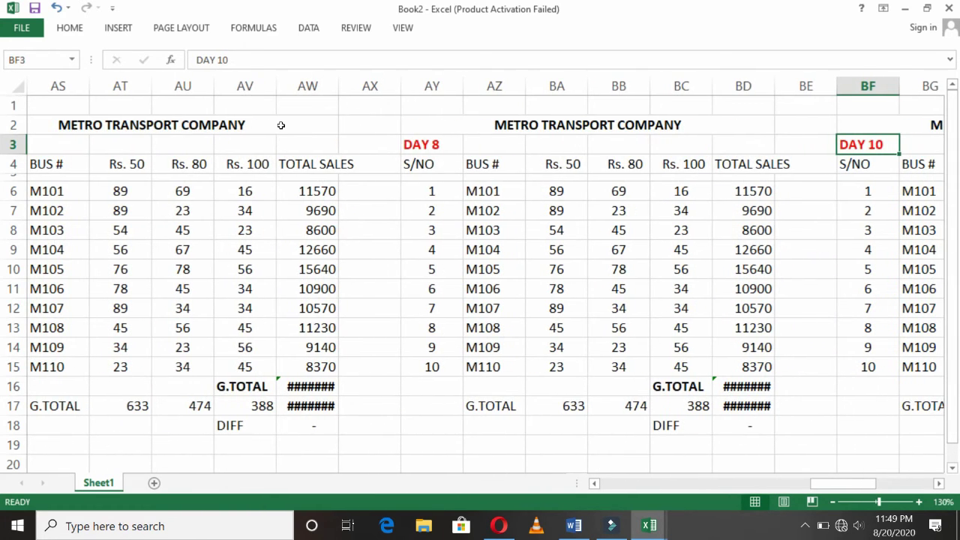
key("F2")
key("BackSpace")
key("BackSpace")
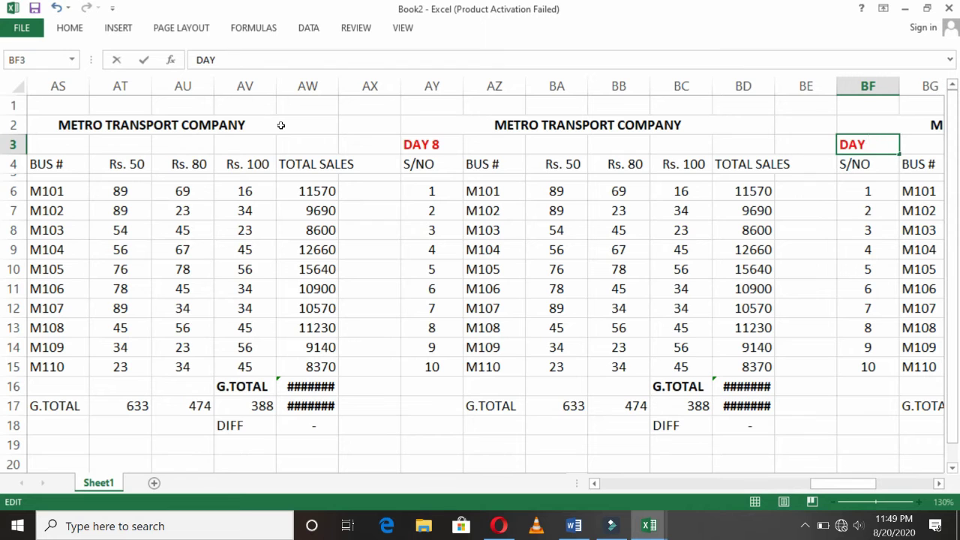
type("9")
key("Return")
key("Up")
key("ctrl+Right")
key("F2")
type("0")
key("Return")
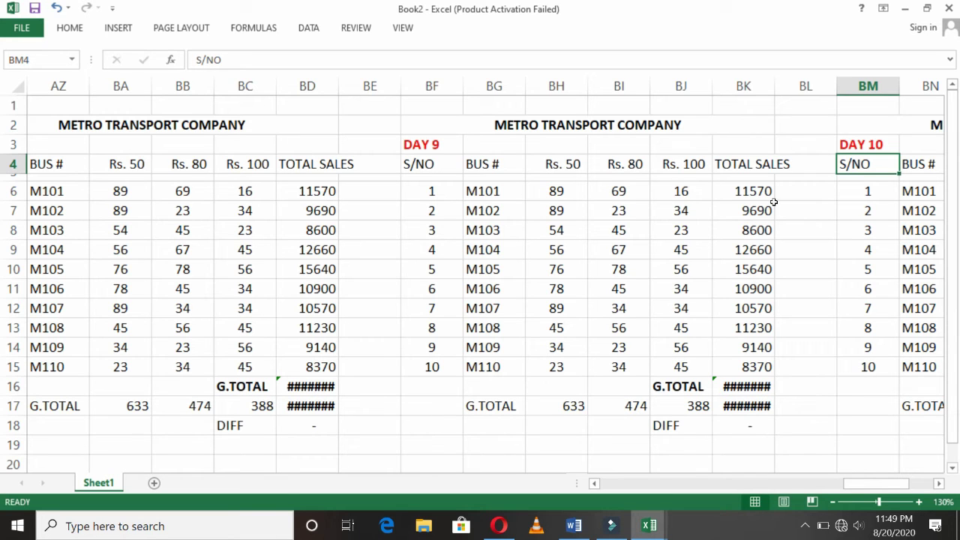
- Autofit columns BK and BD so the DAY 8 and DAY 9 totals show 108,370
double_click(771, 81)
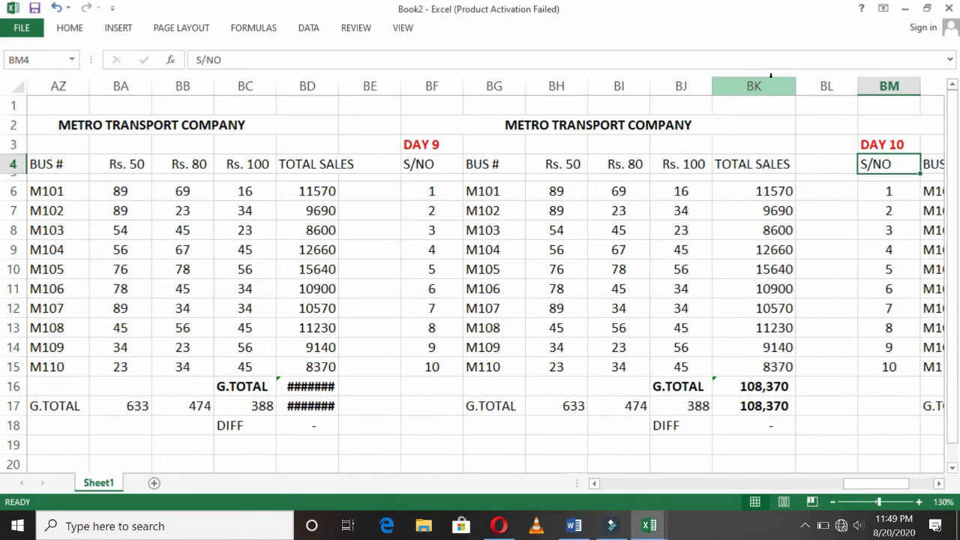
double_click(338, 87)
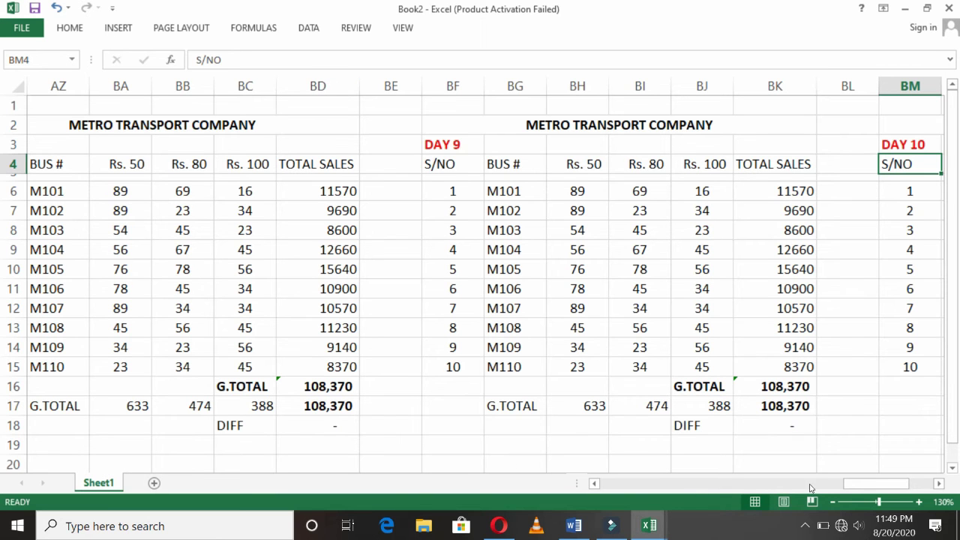
left_click(857, 486)
left_click_drag(857, 486, 912, 495)
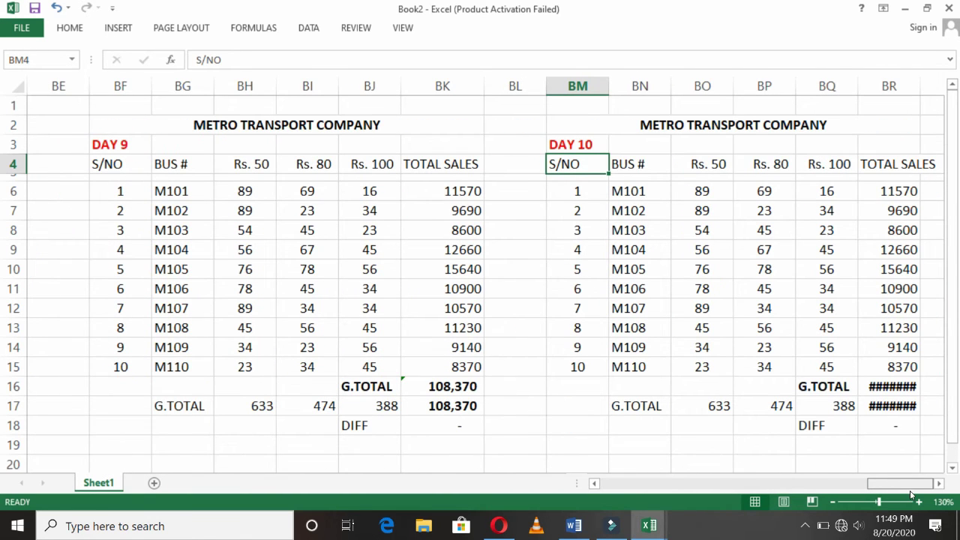
left_click_drag(912, 495, 560, 491)
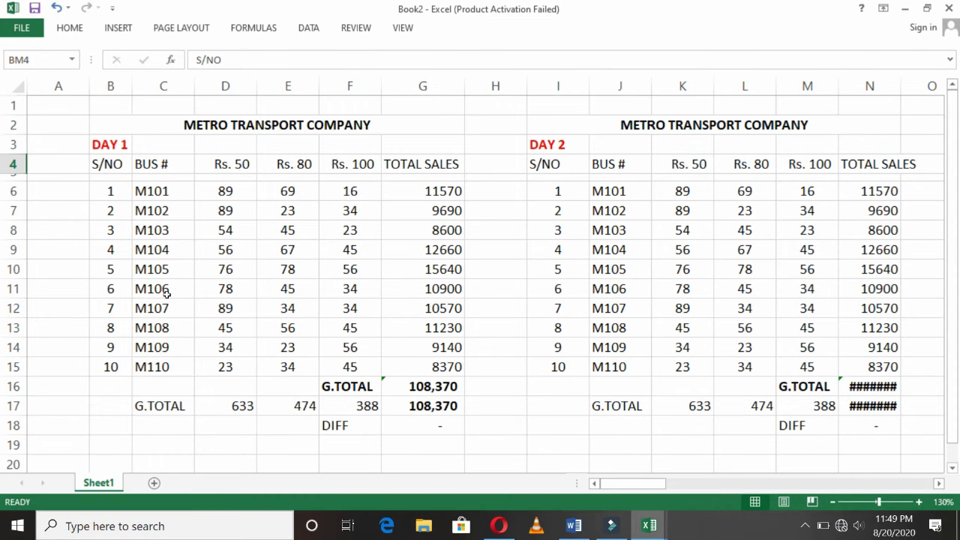
- Copy the whole DAY 1 table from B3 through G18
left_click(115, 150)
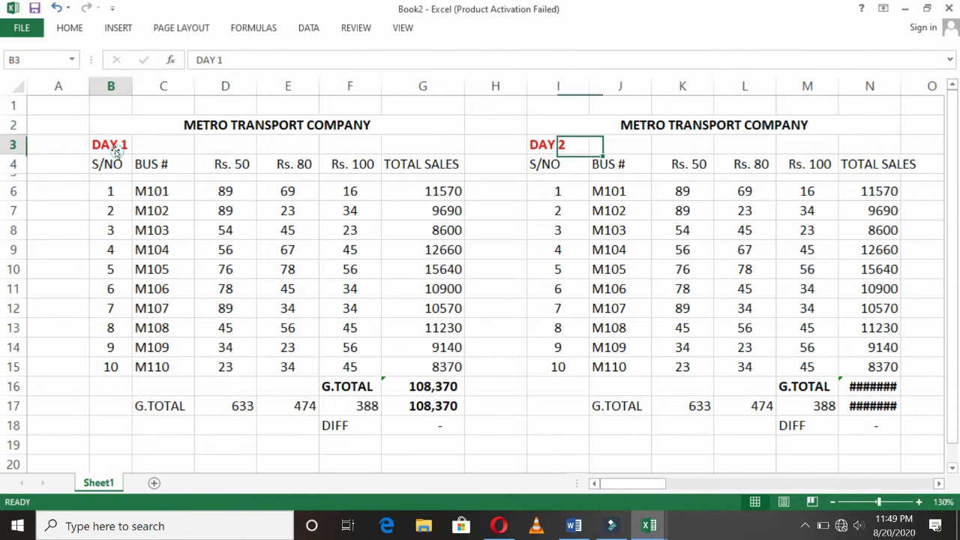
key("shift+Down")
key("shift+Down")
key("shift+Down")
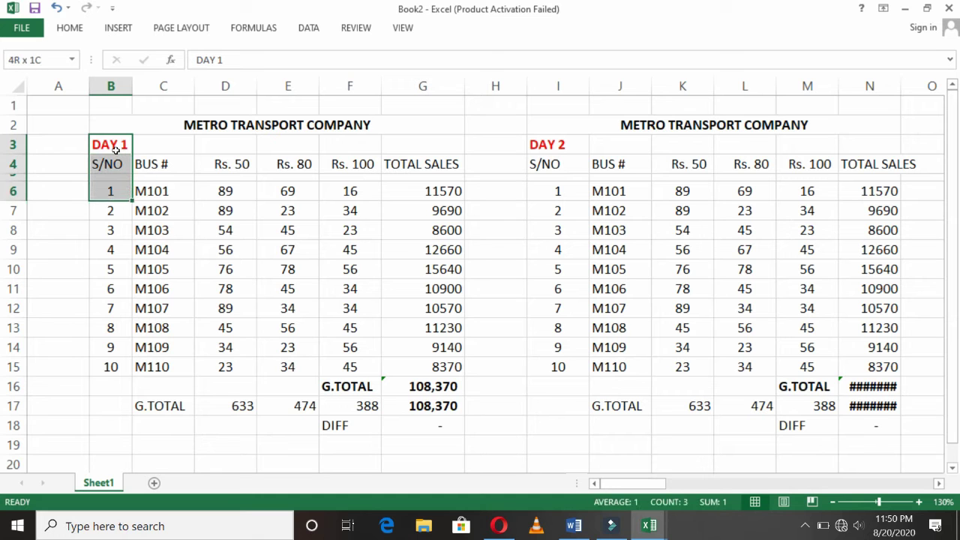
key("shift+Down")
key("shift+Down")
key("shift+Down")
key("shift+Down")
key("shift+Down")
key("shift+Down")
key("shift+Right")
key("shift+Right")
key("shift+Down")
key("shift+Right")
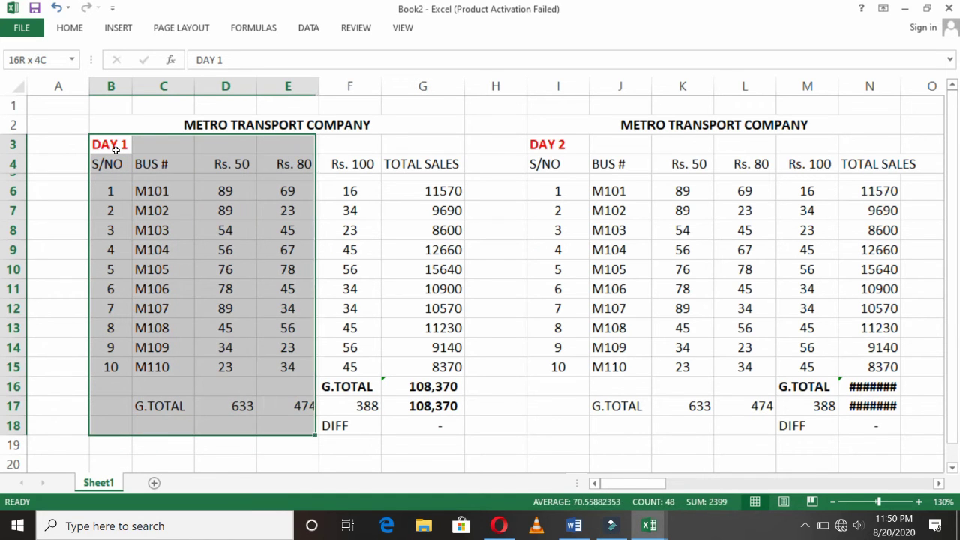
key("shift+Right")
key("shift+Right")
key("shift+Right")
key("shift+Left")
key("ctrl+c")
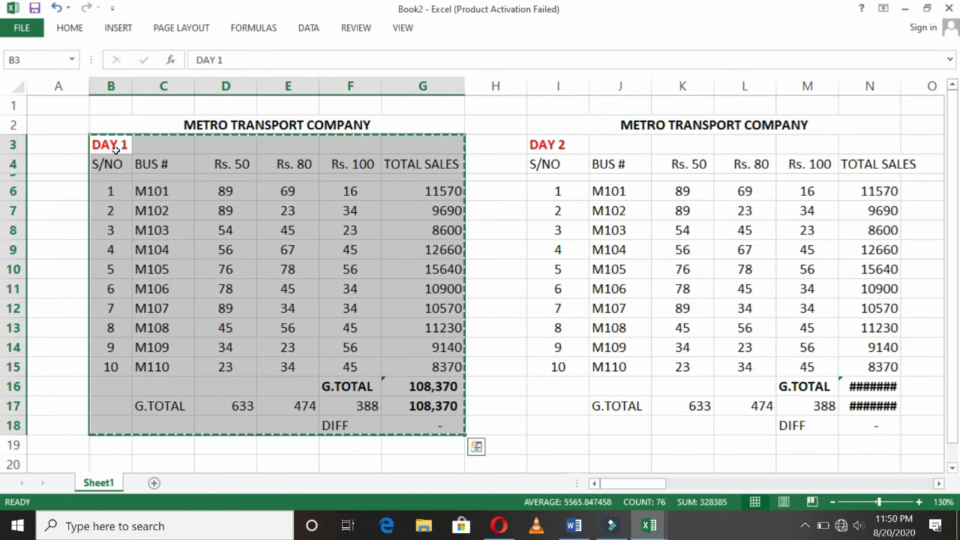
- Paste the copy at B21 and change its heading to DAY 11
key("Down")
key("Down")
key("Down")
key("Down")
key("Down")
key("Down")
key("Up")
key("Up")
key("Up")
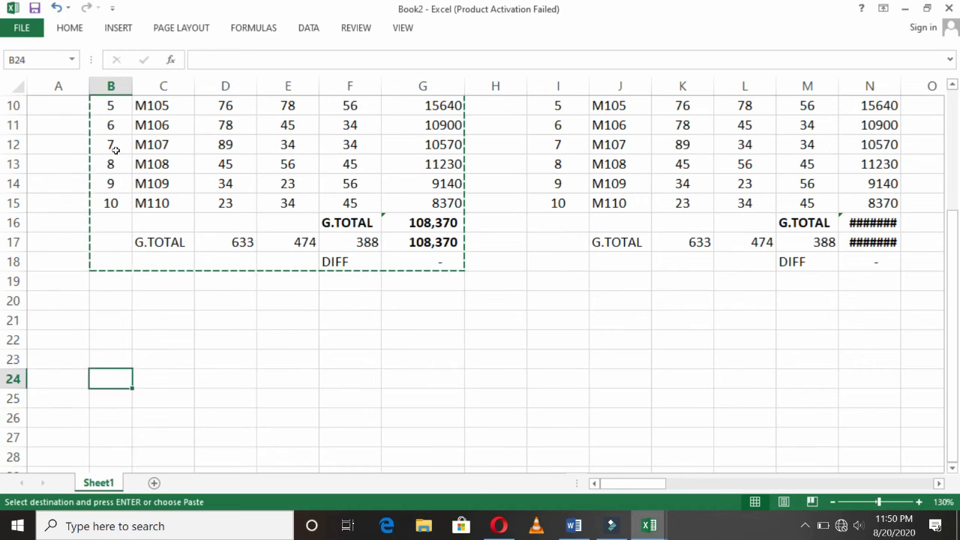
key("Up")
key("Up")
key("Up")
key("Return")
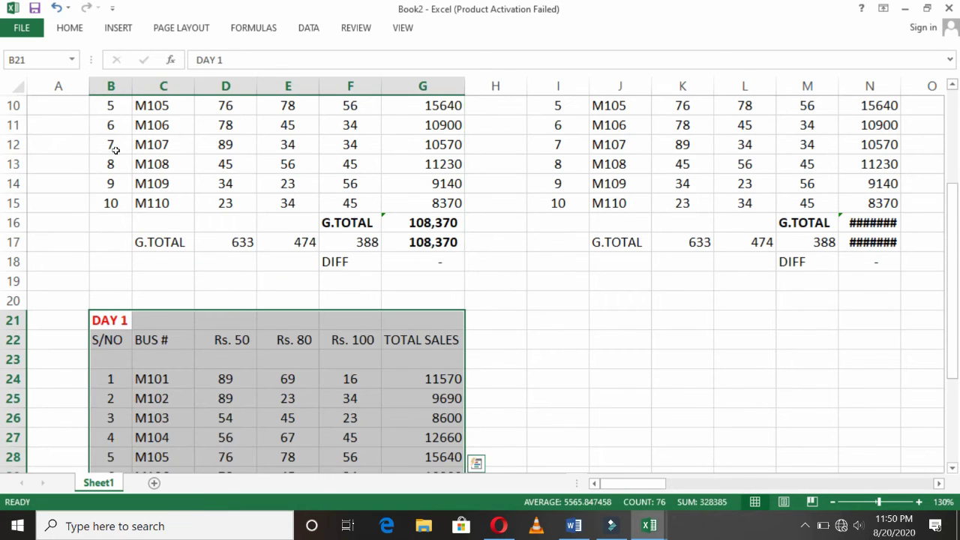
key("F2")
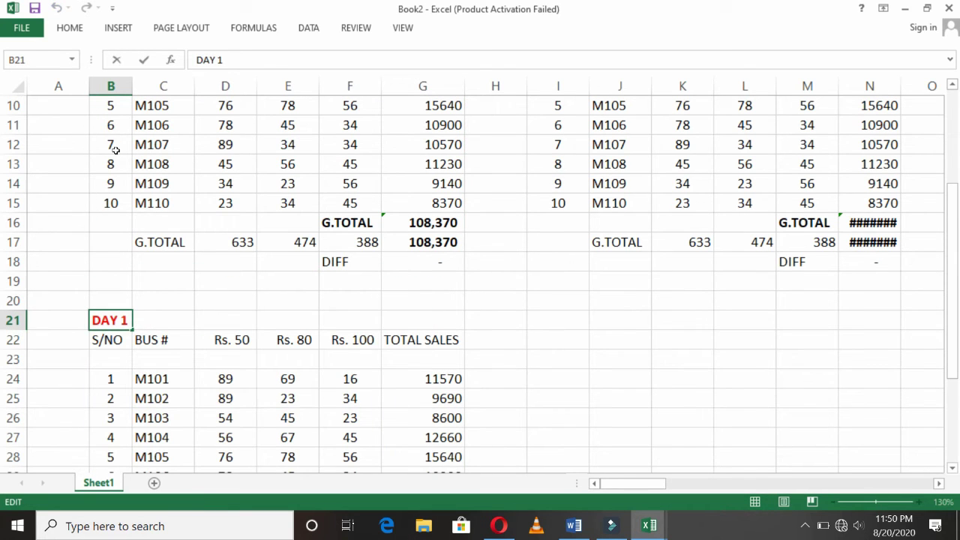
type("1")
key("Return")
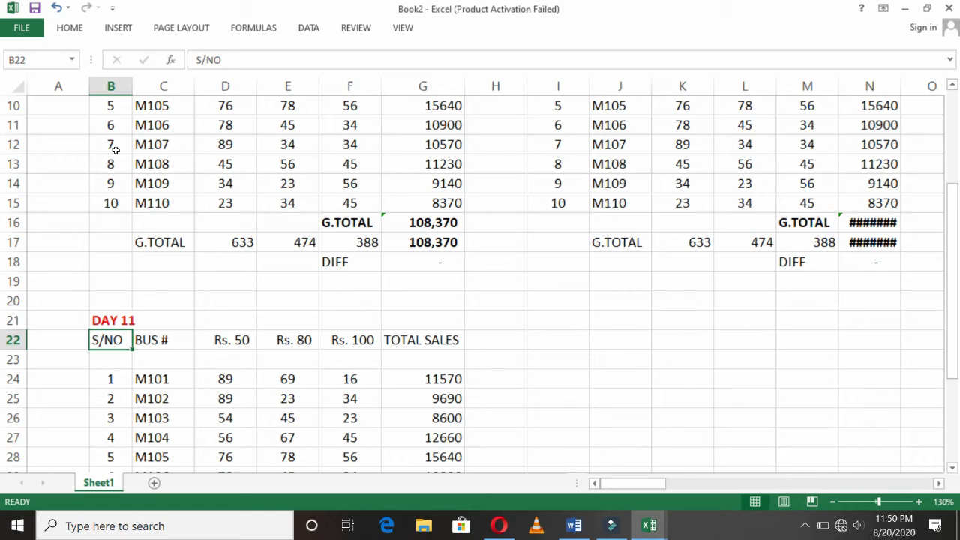
key("Up")
key("Up")
key("Up")
key("Up")
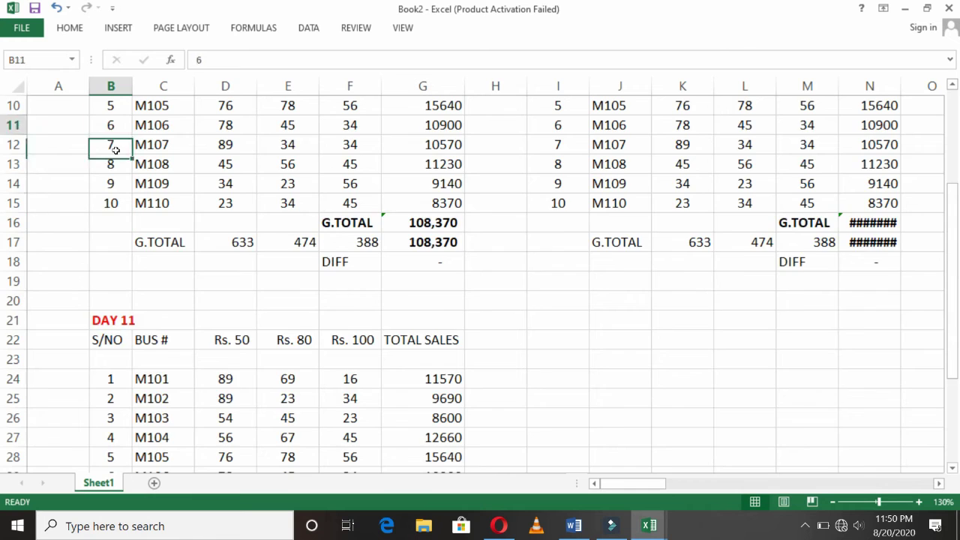
key("Up")
key("Up")
key("Up")
key("Up")
key("Up")
key("Up")
- Copy the DAY 1 table starting from the METRO TRANSPORT COMPANY title
key("Down")
key("Down")
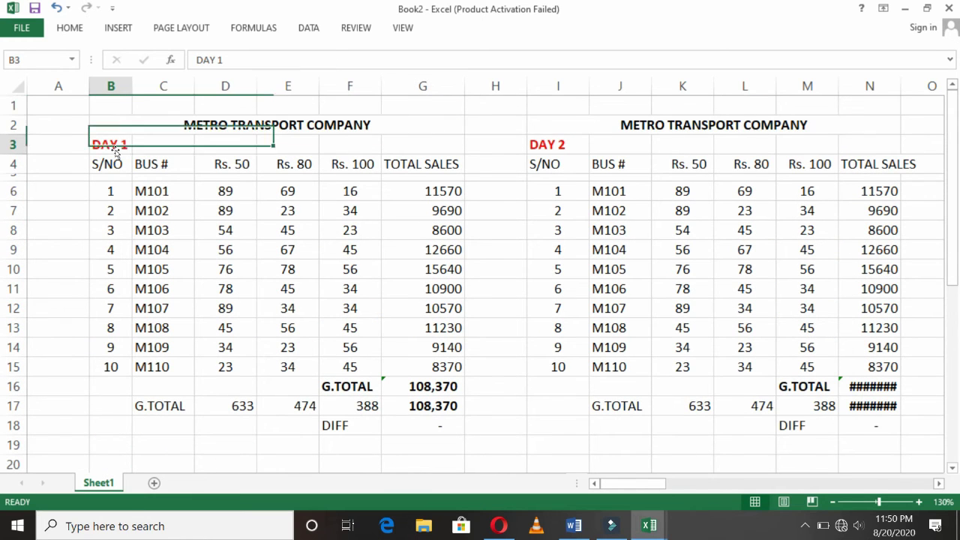
key("Down")
key("Right")
key("Right")
key("Right")
key("Right")
key("Right")
key("Right")
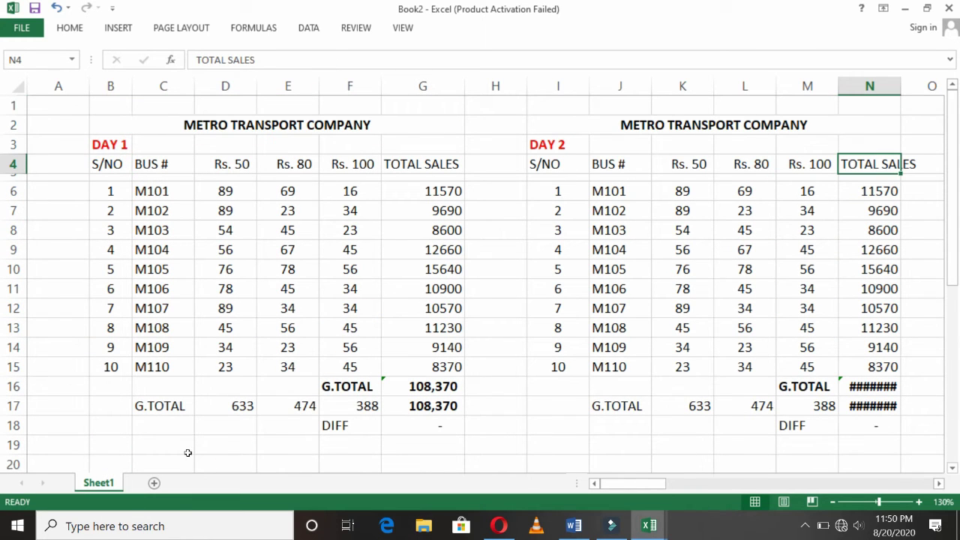
left_click(252, 128)
key("shift+Down")
key("shift+Down")
key("shift+Down")
key("shift+Down")
key("shift+Down")
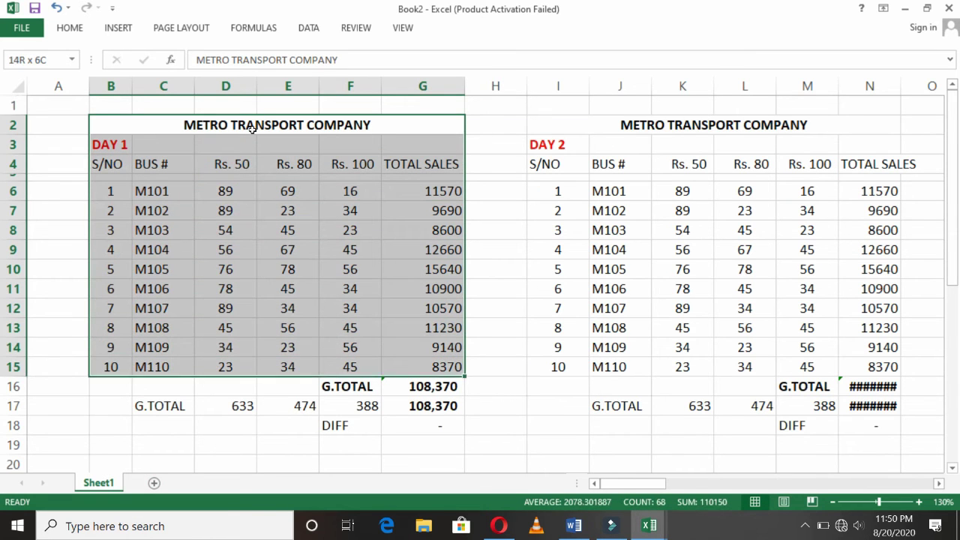
key("shift+Down")
key("shift+Down")
key("shift+Down")
key("ctrl+c")
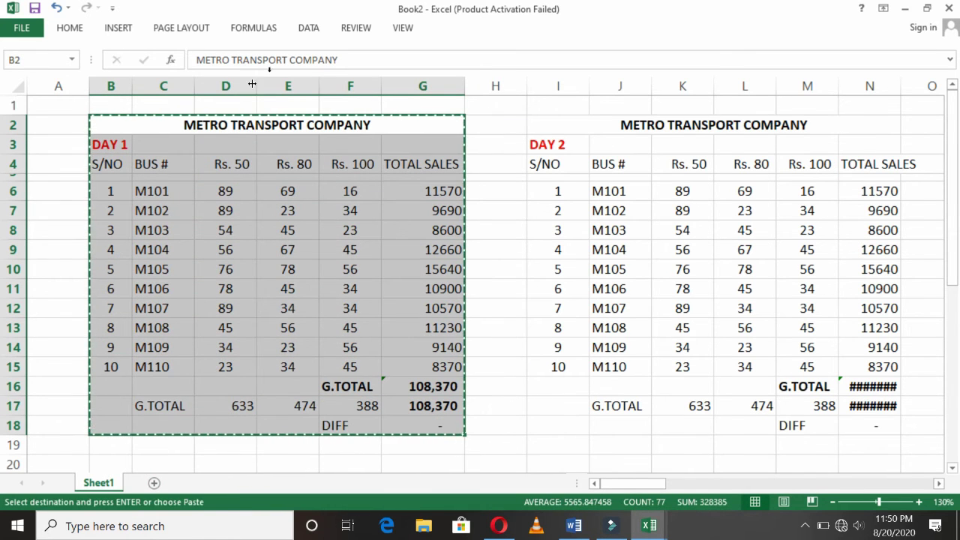
- Paste the table at B3 on a new Sheet2 and autofit all columns
left_click(153, 483)
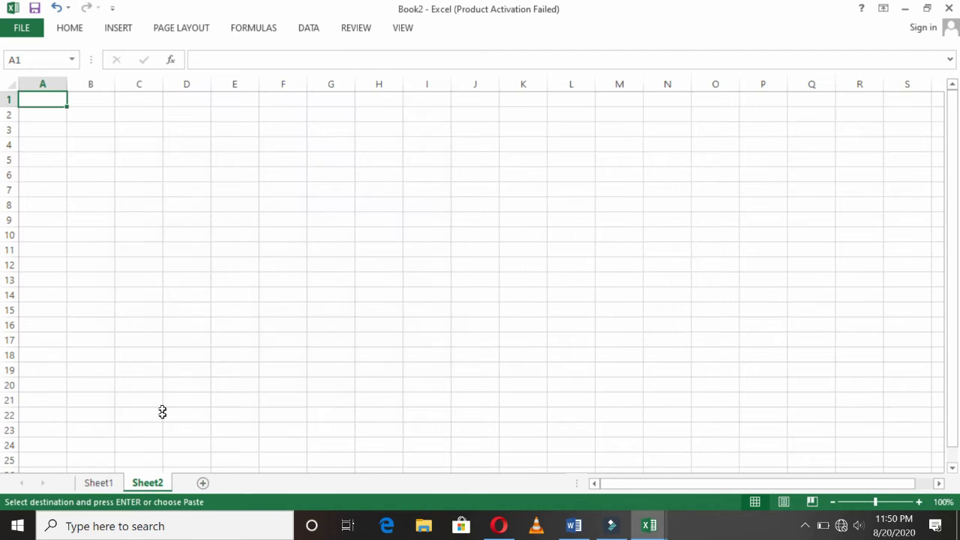
left_click(99, 127)
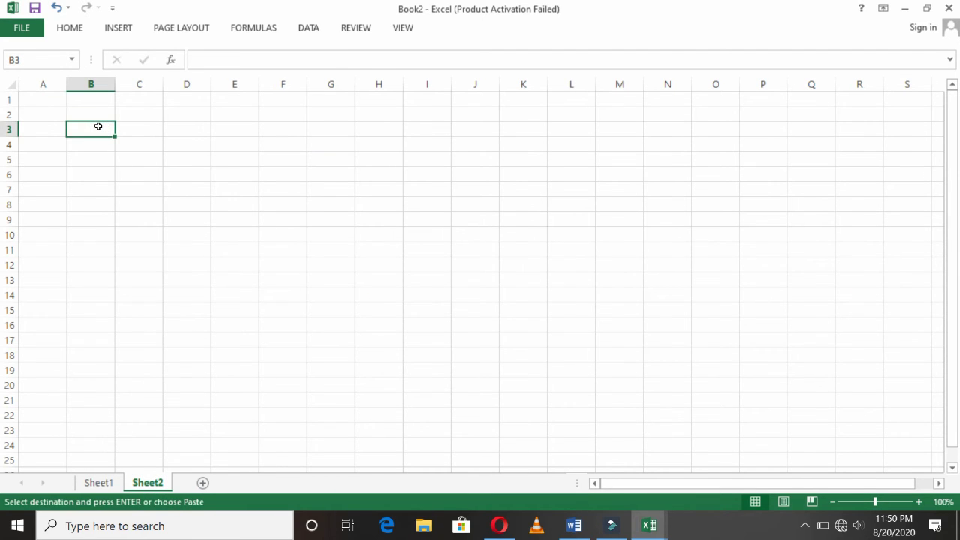
key("ctrl+v")
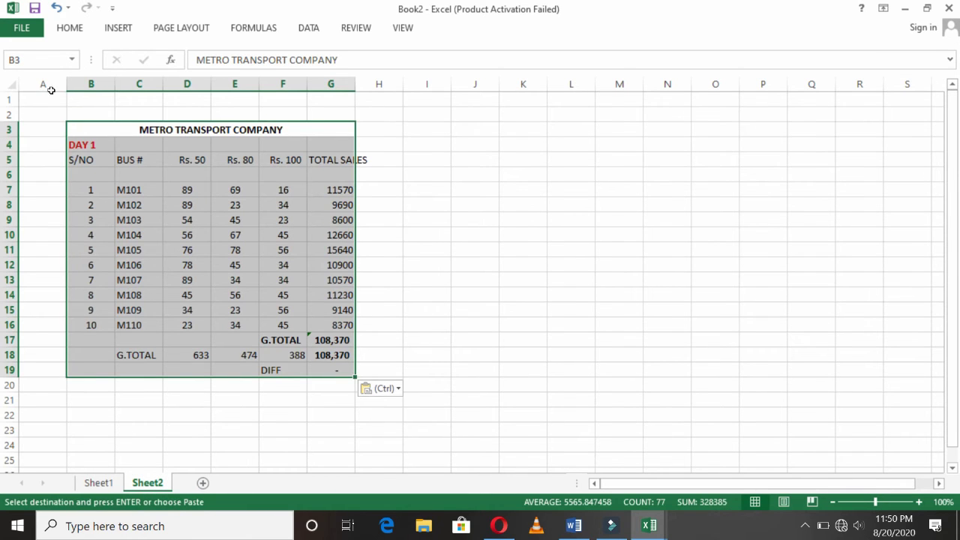
left_click(9, 85)
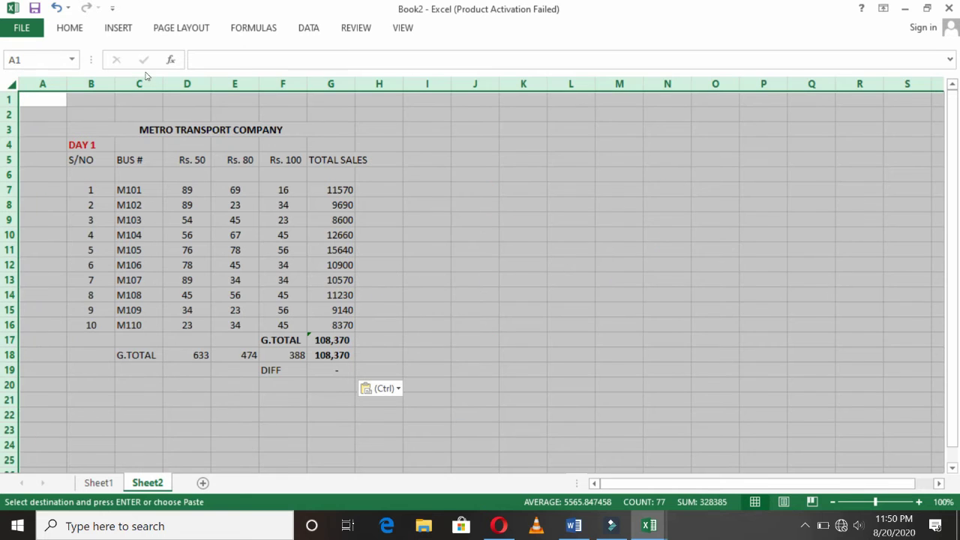
double_click(114, 84)
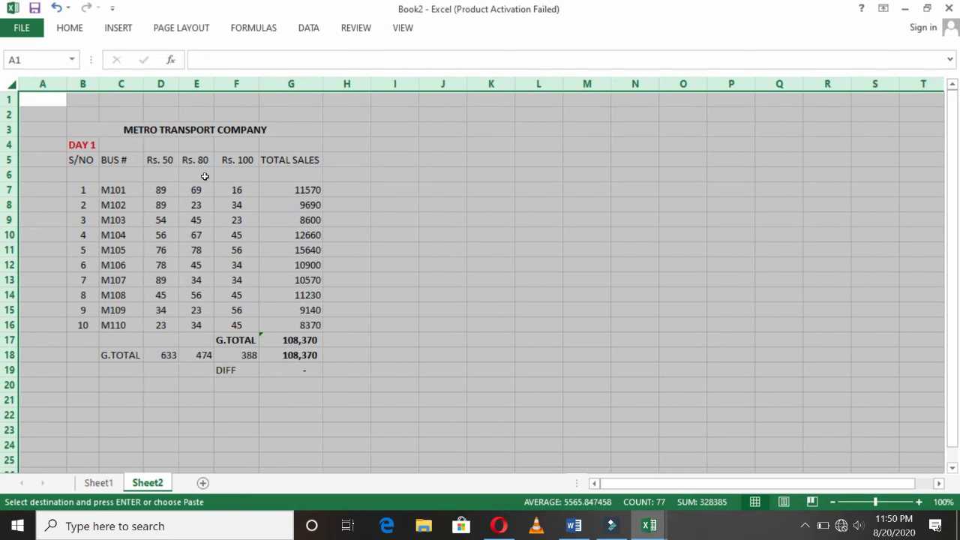
- Clear the Rs. 50, Rs. 80 and Rs. 100 counts in D7:F16, leaving D7 selected
left_click(268, 259)
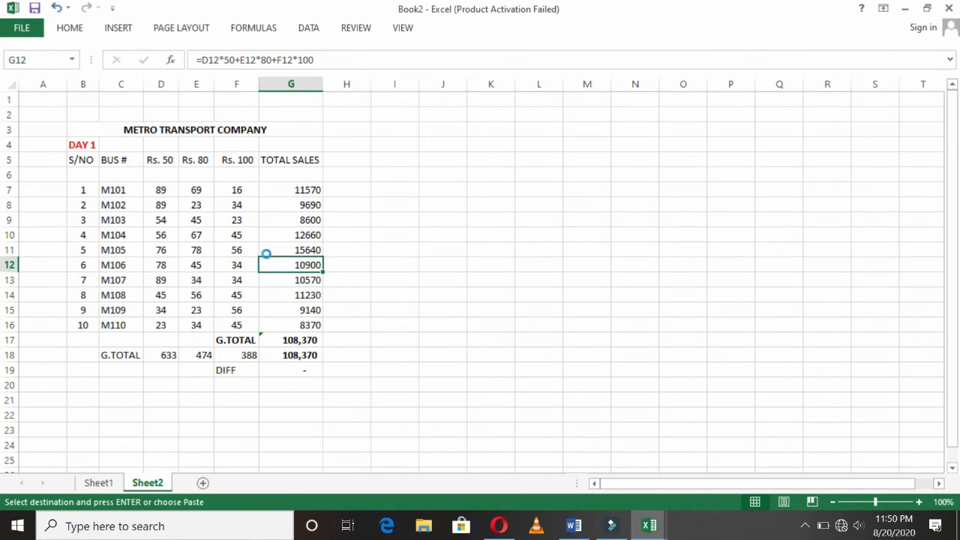
scroll(268, 259, "up", 3, "ctrl")
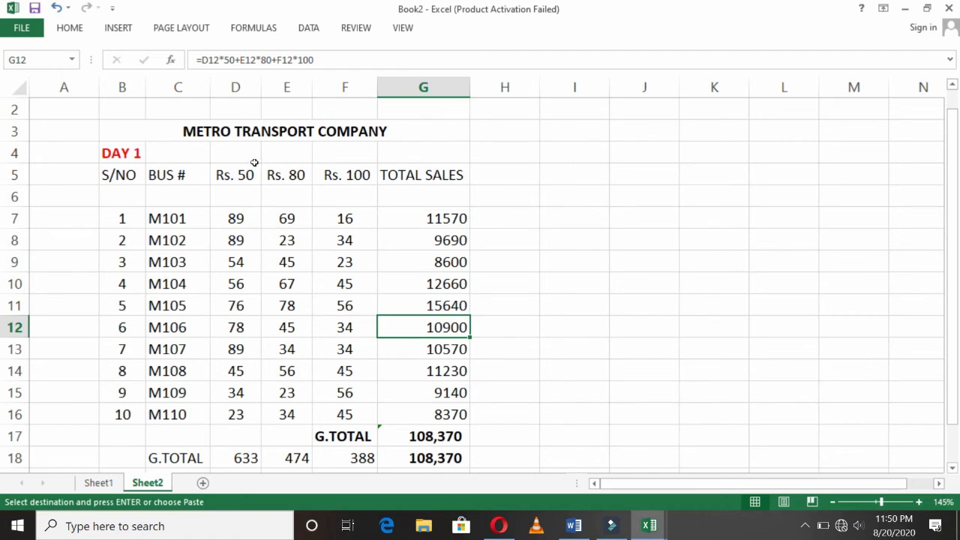
left_click_drag(236, 217, 286, 240)
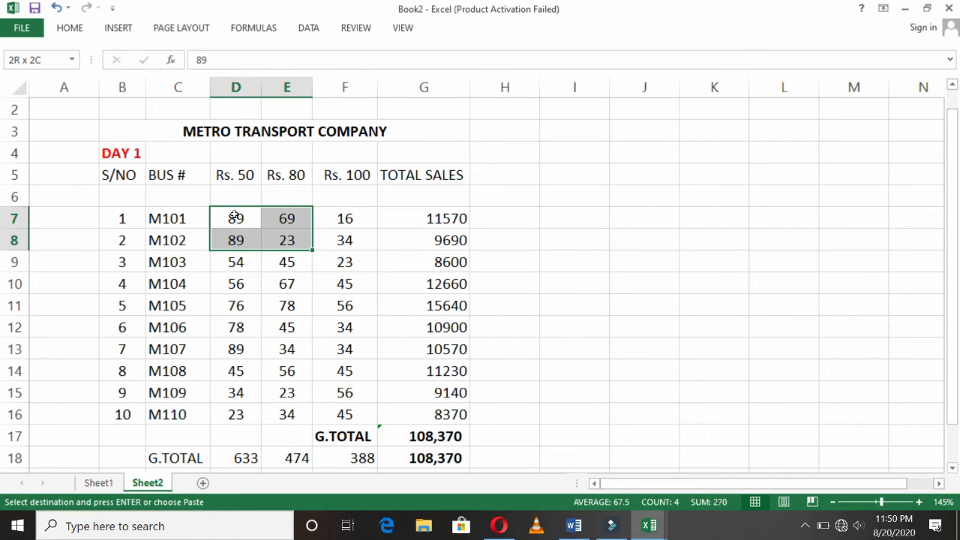
key("shift+Right")
key("shift+Down")
key("shift+Down")
key("shift+Down")
key("shift+Down")
key("shift+Down")
key("shift+Down")
key("shift+Down")
key("shift+Down")
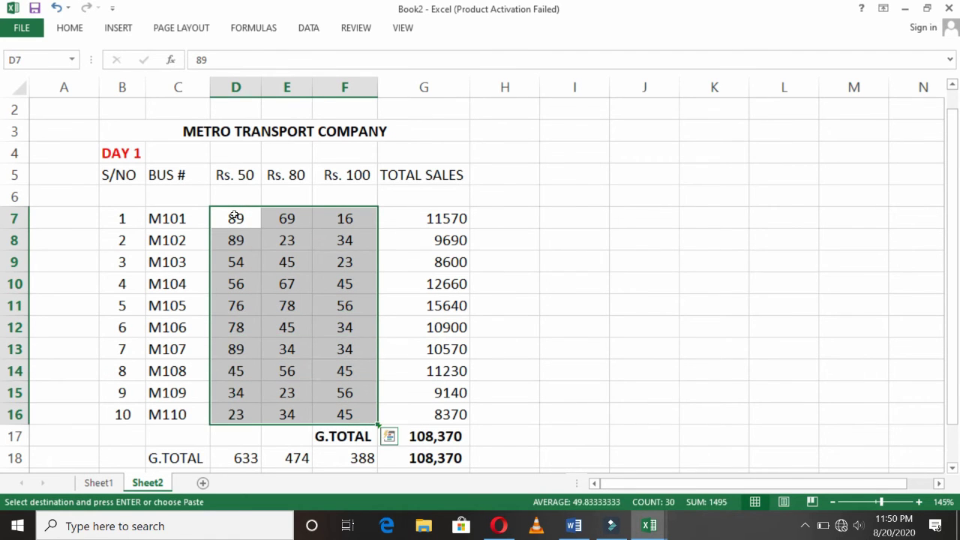
key("Delete")
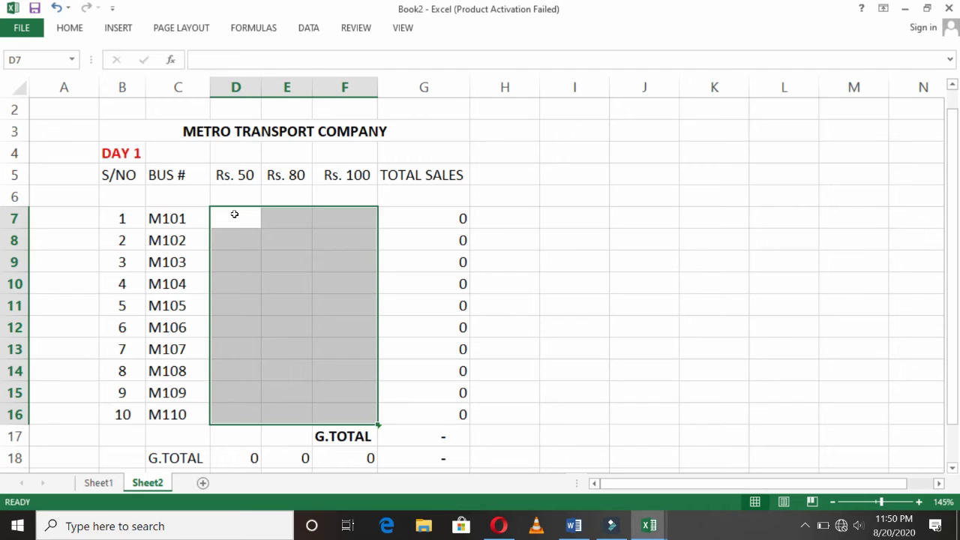
left_click(234, 215)
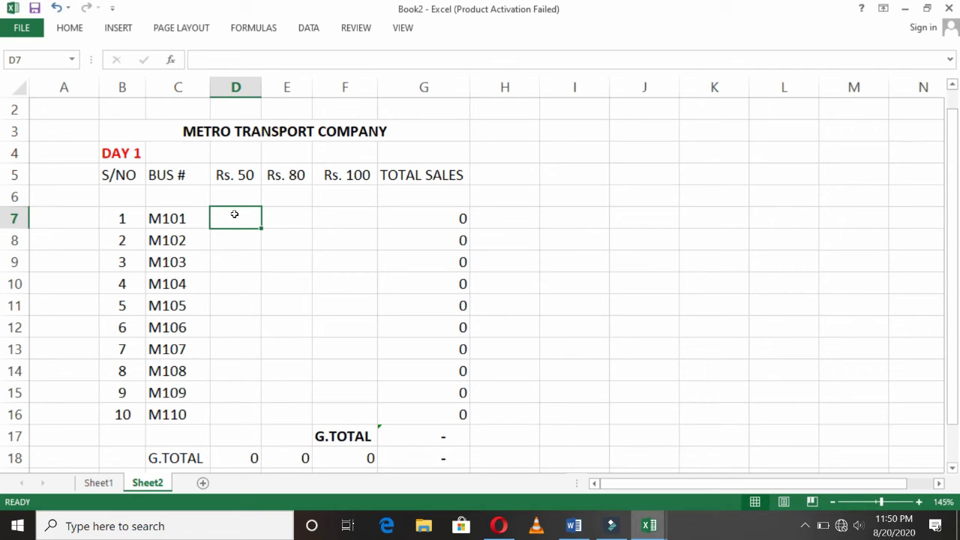
left_click(99, 483)
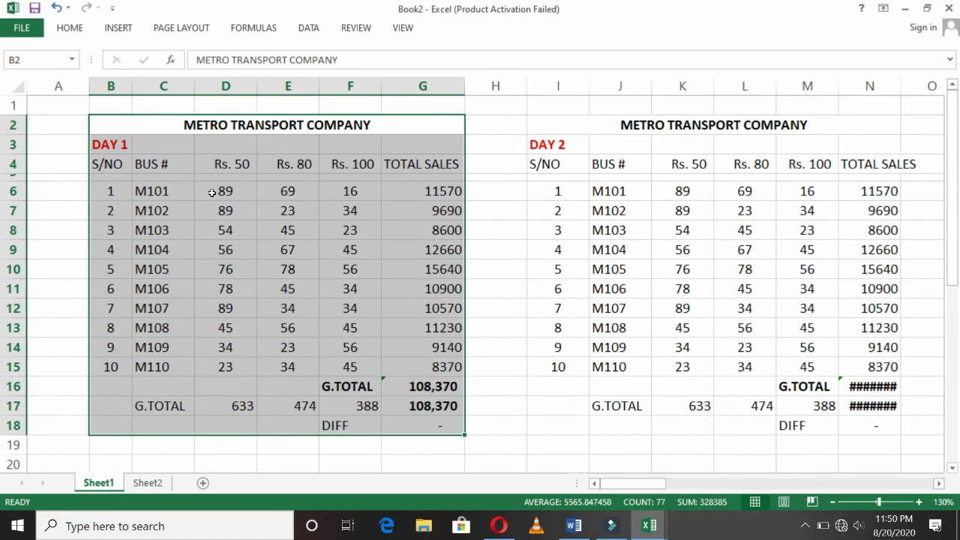
left_click(212, 193)
key("Left")
key("Left")
key("Left")
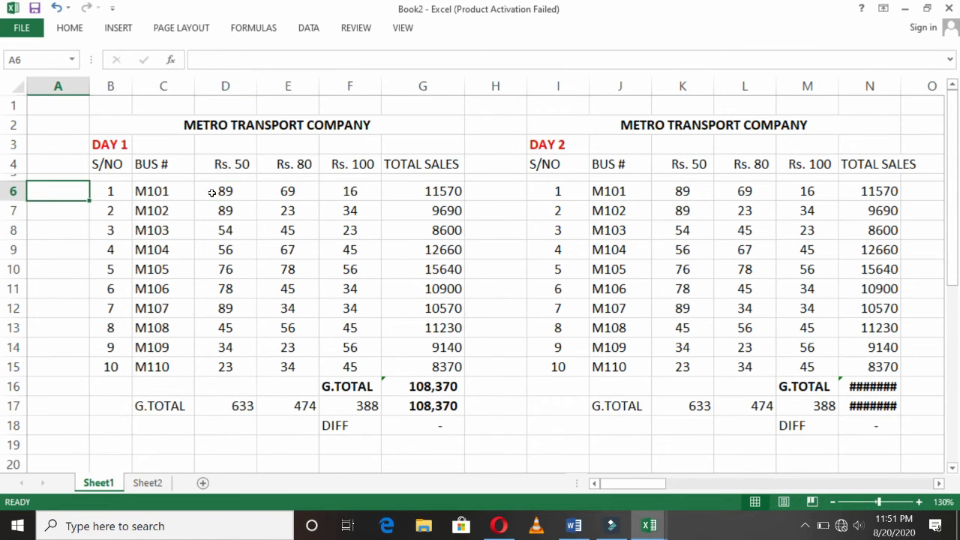
key("Right")
key("Right")
key("Right")
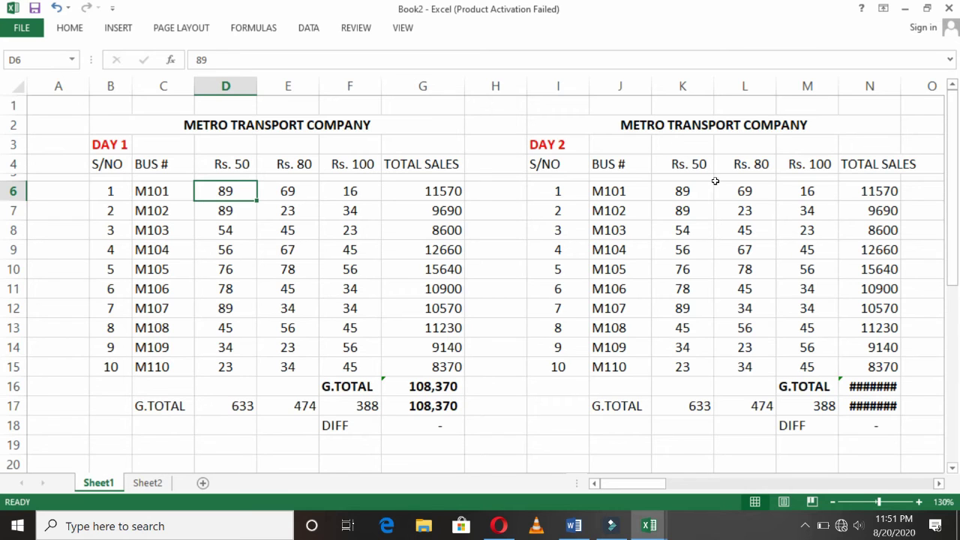
left_click(669, 191)
key("Right")
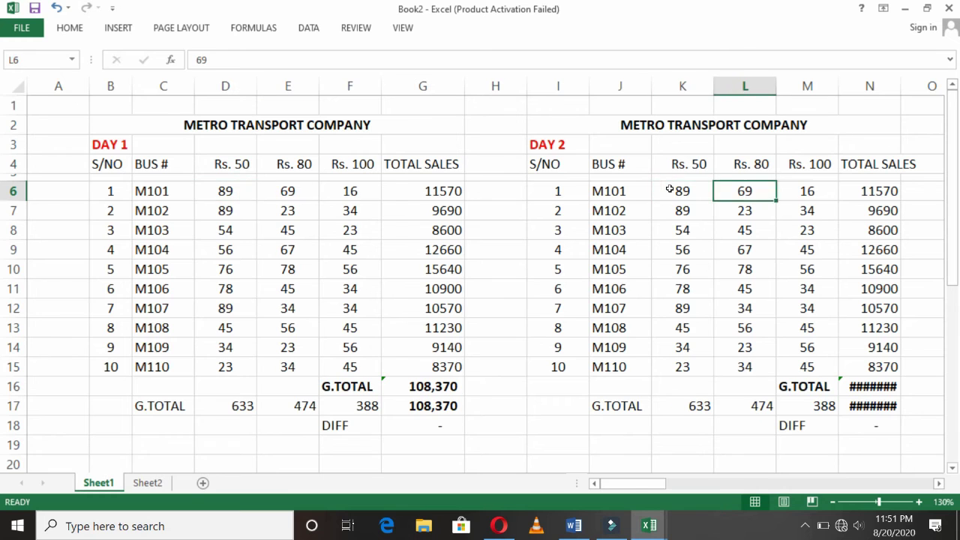
key("Right")
key("Right")
key("Right")
key("Left")
key("Left")
key("Left")
key("Left")
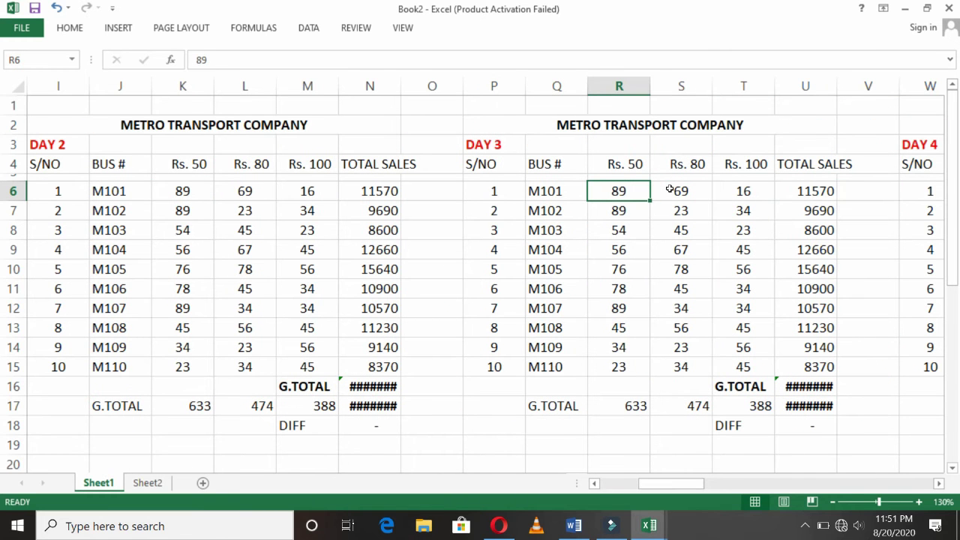
key("Right")
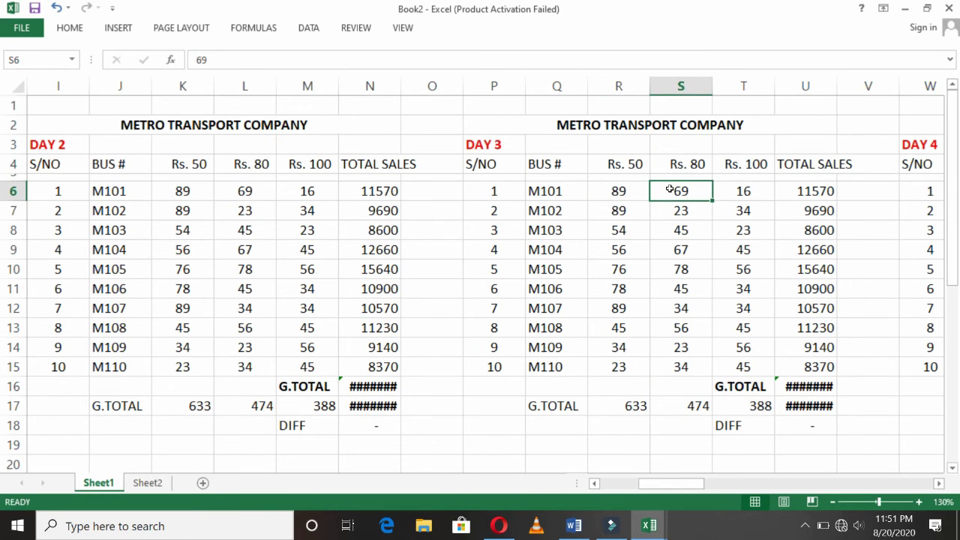
key("Right")
key("Right")
key("Right")
key("Right")
key("Right")
key("Left")
key("Left")
key("Left")
key("Left")
key("Left")
key("Left")
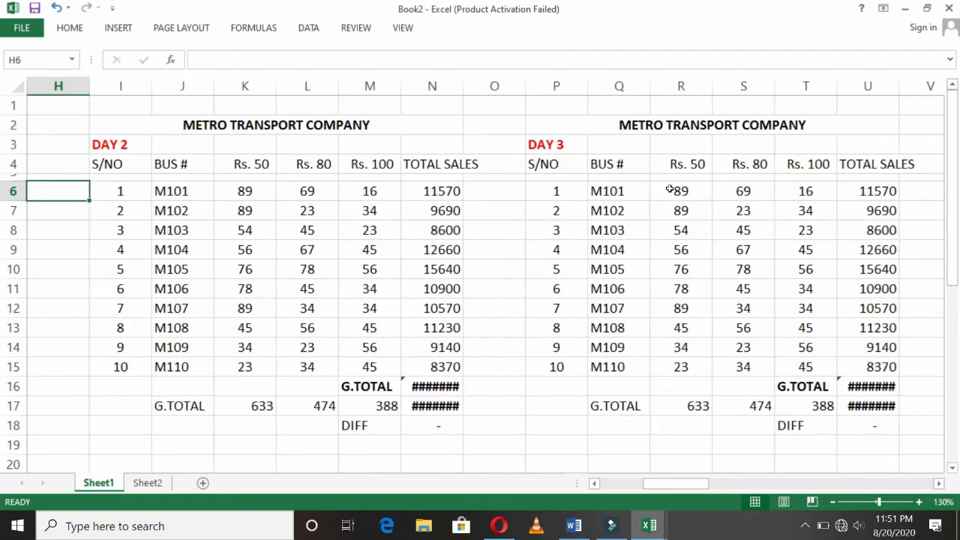
key("Left")
key("Left")
key("Left")
key("Right")
key("Right")
key("Right")
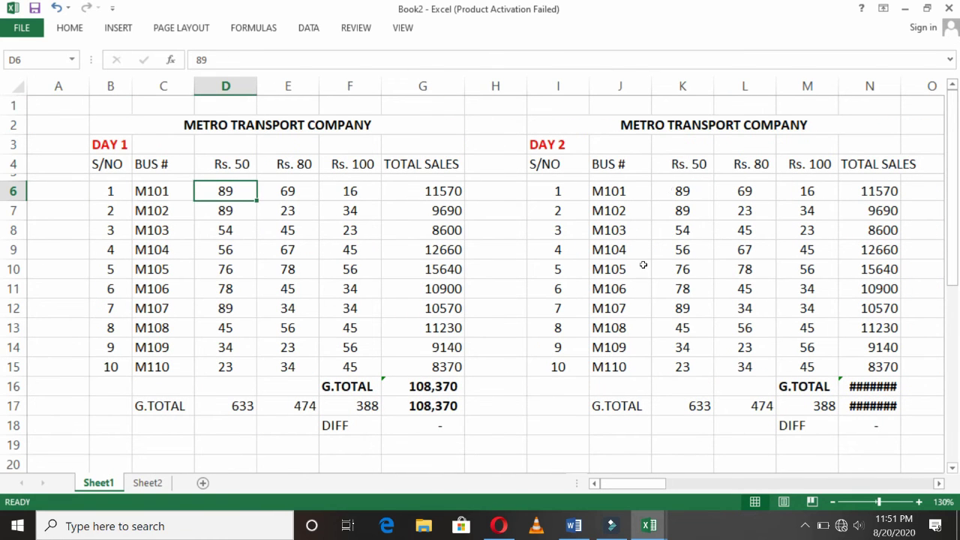
- In Sheet2's D7, drop the started SUM and leave just an equals sign
left_click(147, 483)
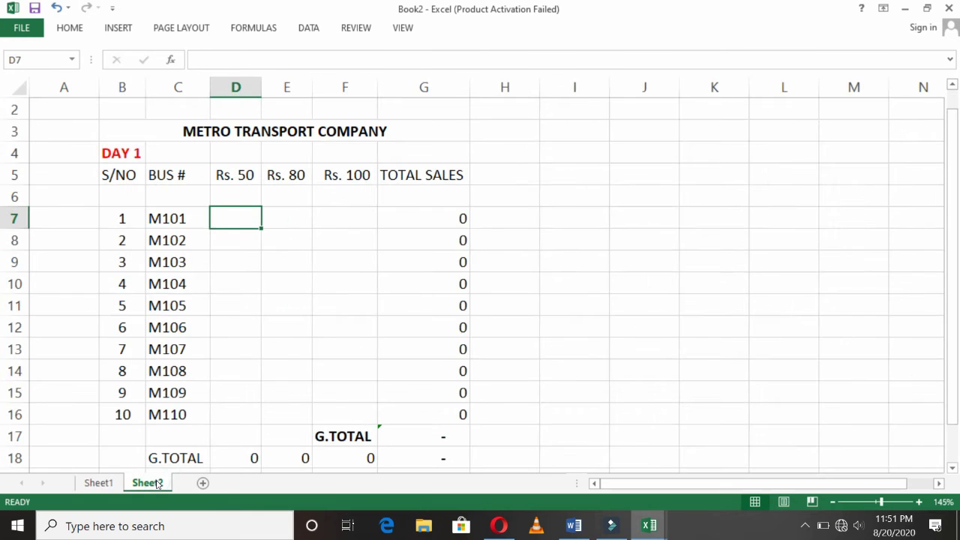
type("=s")
key("BackSpace")
type("SUM")
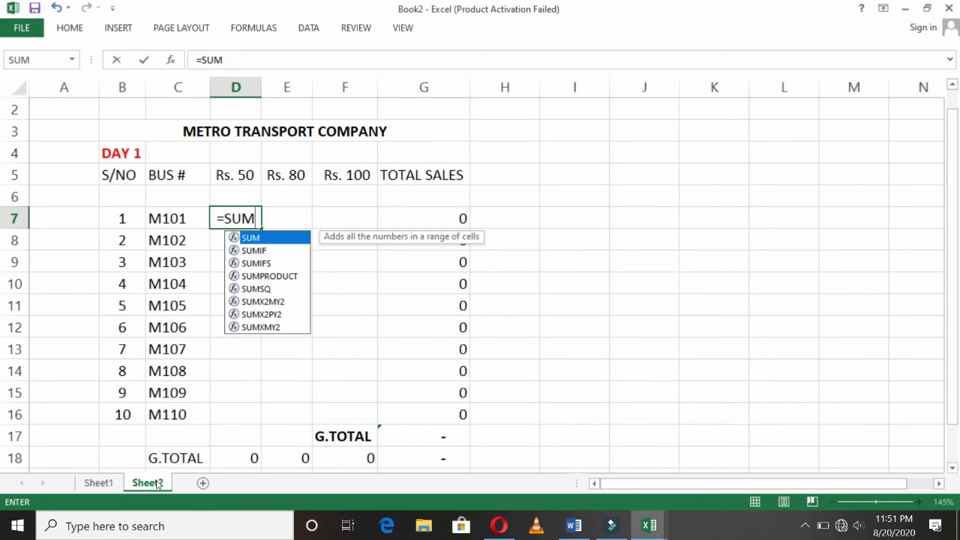
key("BackSpace")
key("BackSpace")
key("BackSpace")
key("BackSpace")
type("=")
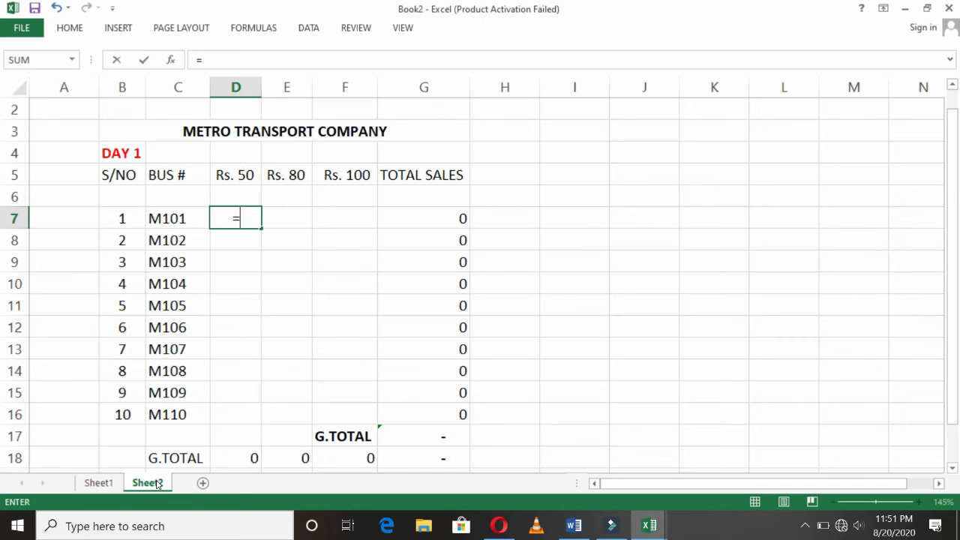
- Start the M101 Rs. 50 formula with Sheet1's DAY 1 cell D6 plus DAY 2 cell K6
left_click(100, 483)
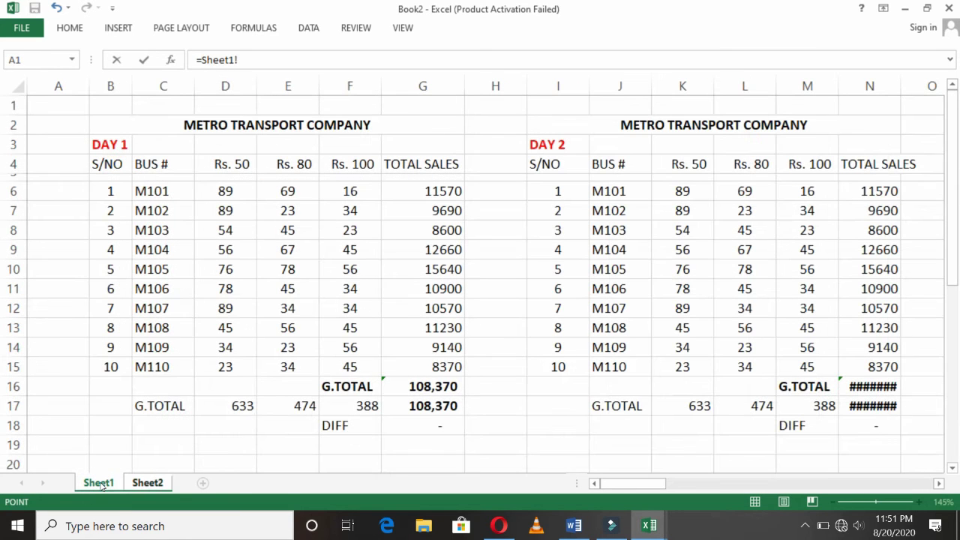
left_click(209, 190)
type("+")
left_click(668, 190)
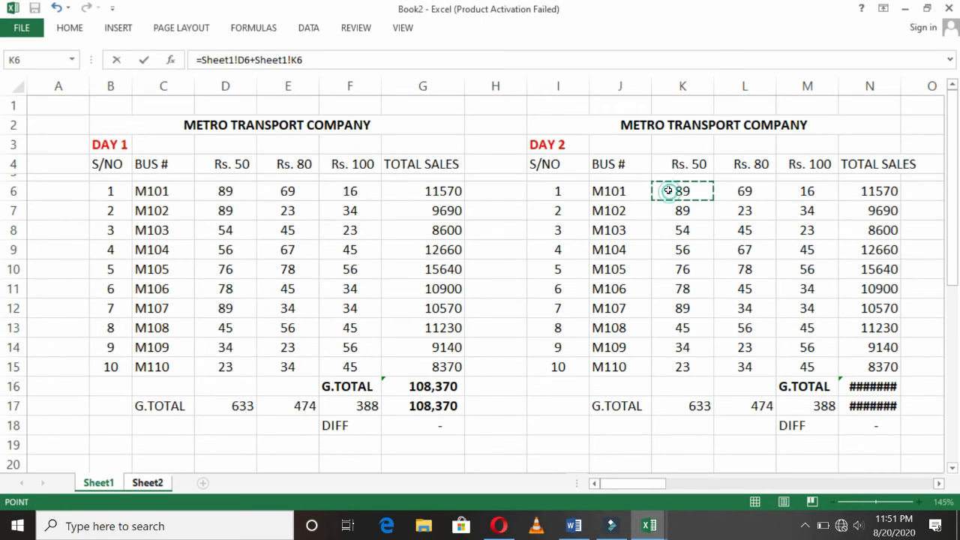
type("+")
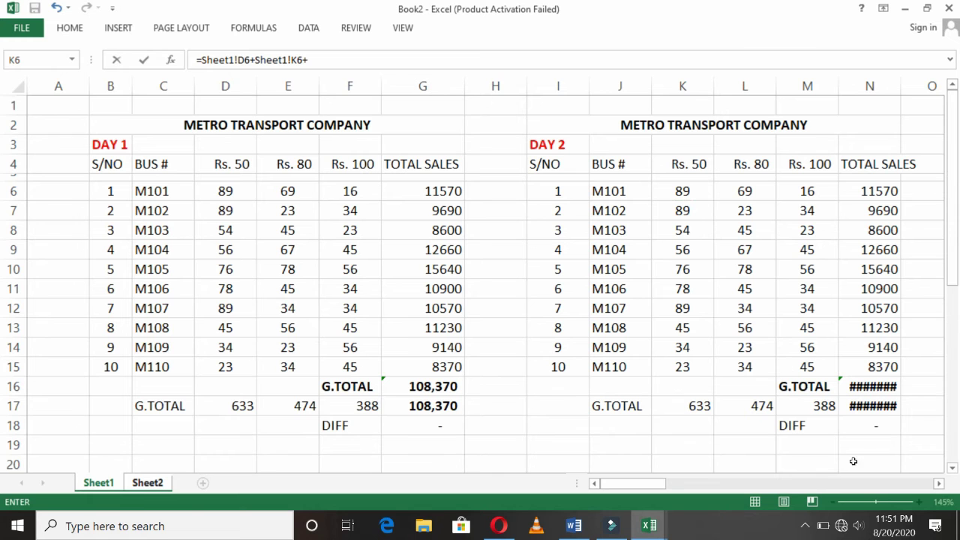
- Add Sheet1's DAY 3 cell R6 and DAY 4 cell Y6 to the formula
left_click(939, 483)
left_click(940, 484)
left_click(941, 484)
left_click(941, 484)
left_click(941, 484)
left_click(941, 484)
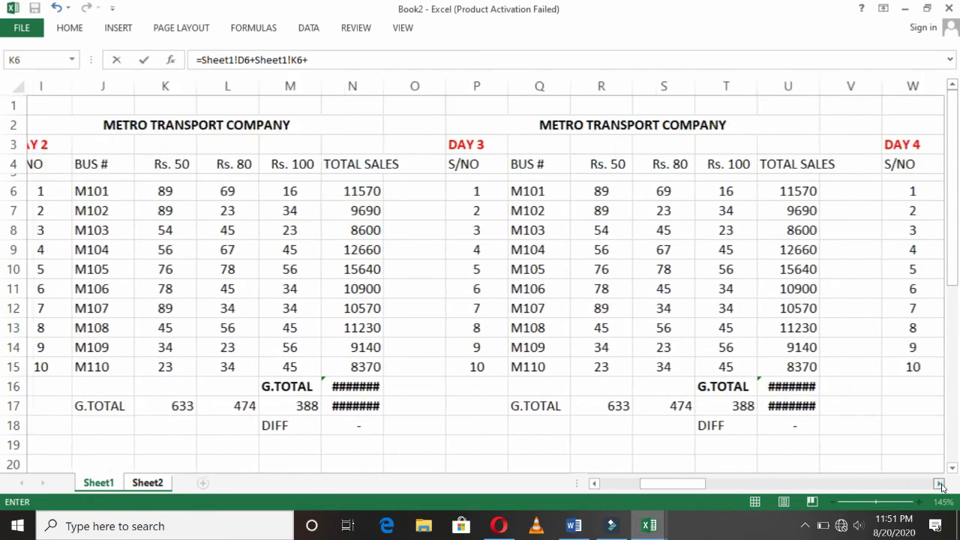
left_click(940, 484)
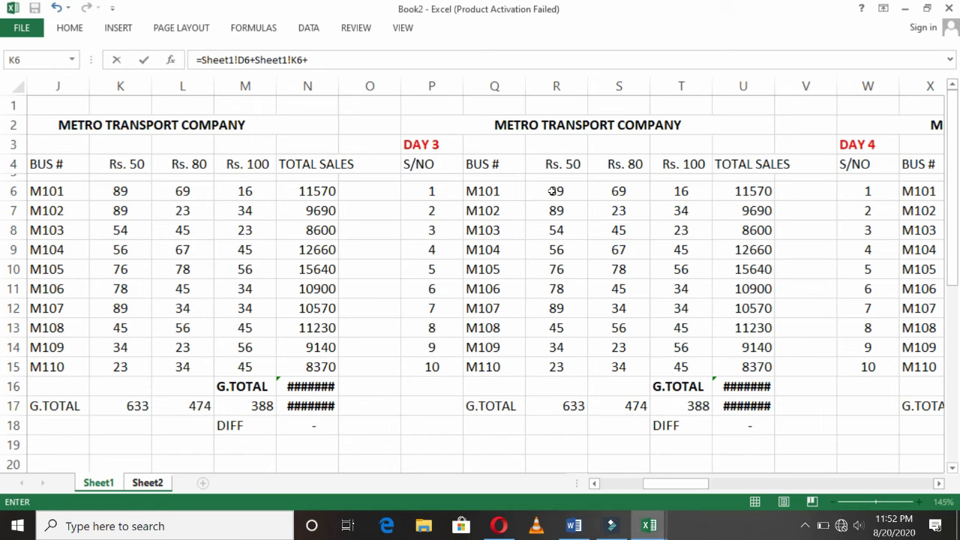
left_click(553, 191)
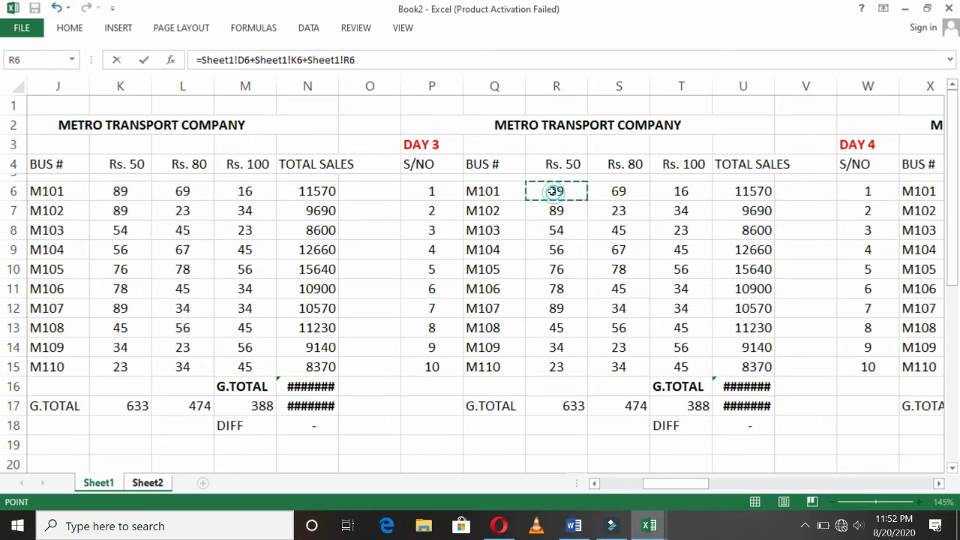
left_click(939, 483)
left_click(939, 486)
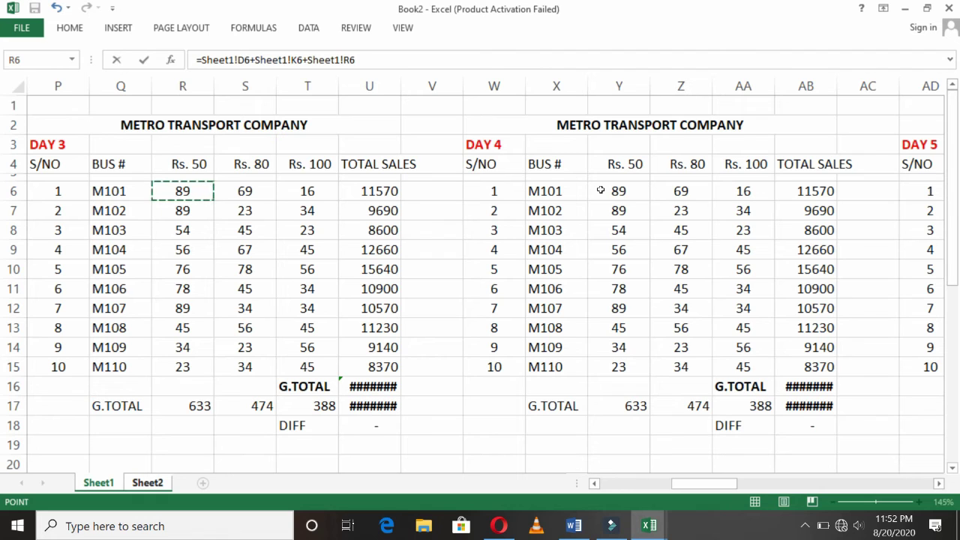
type("+")
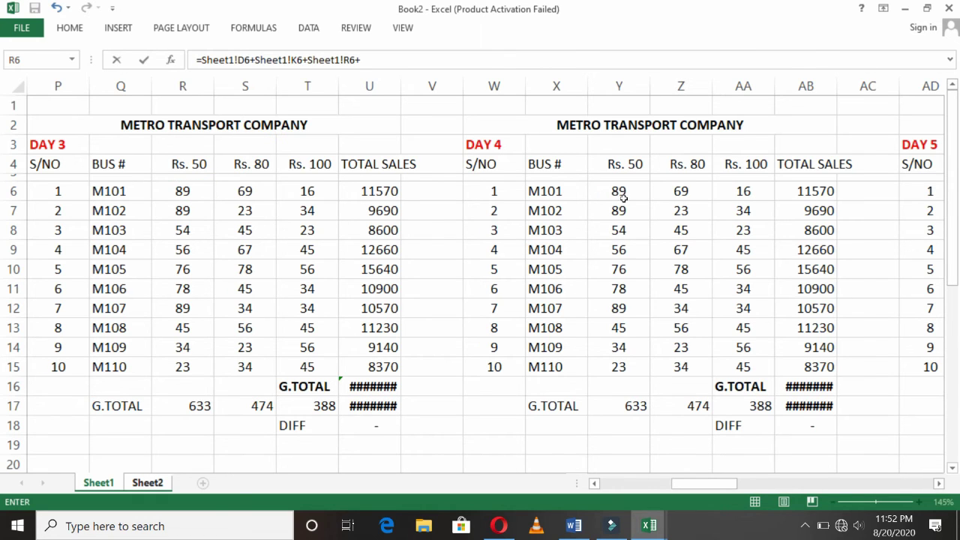
left_click(620, 192)
type("+")
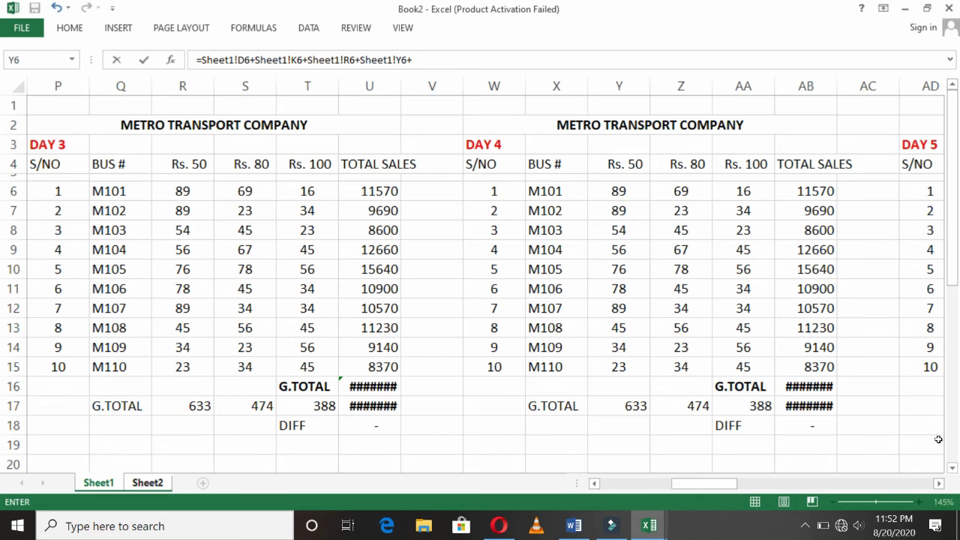
- Add Sheet1's AF6, AM6 and AT6 (Days 5–7 M101 Rs. 50 counts) to the formula
left_click(939, 484)
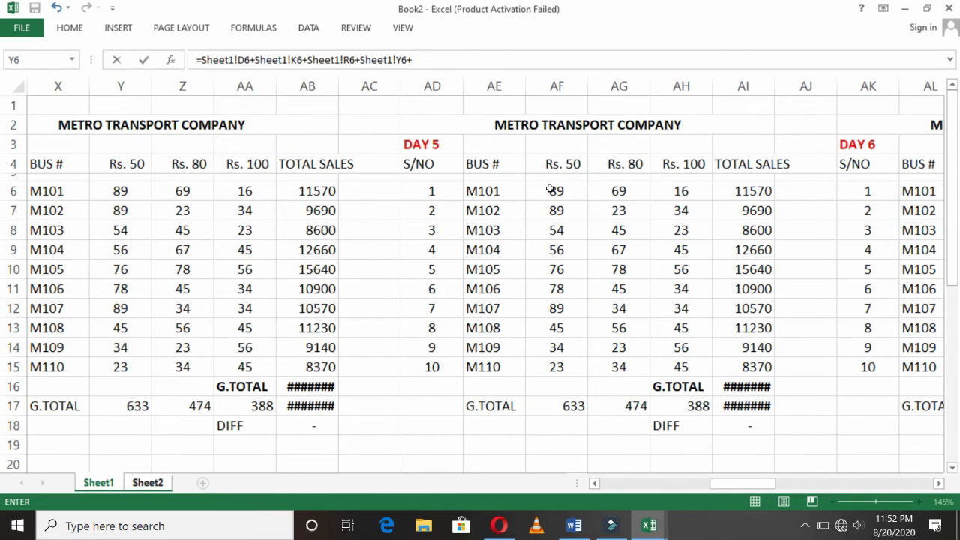
left_click(551, 190)
type("+")
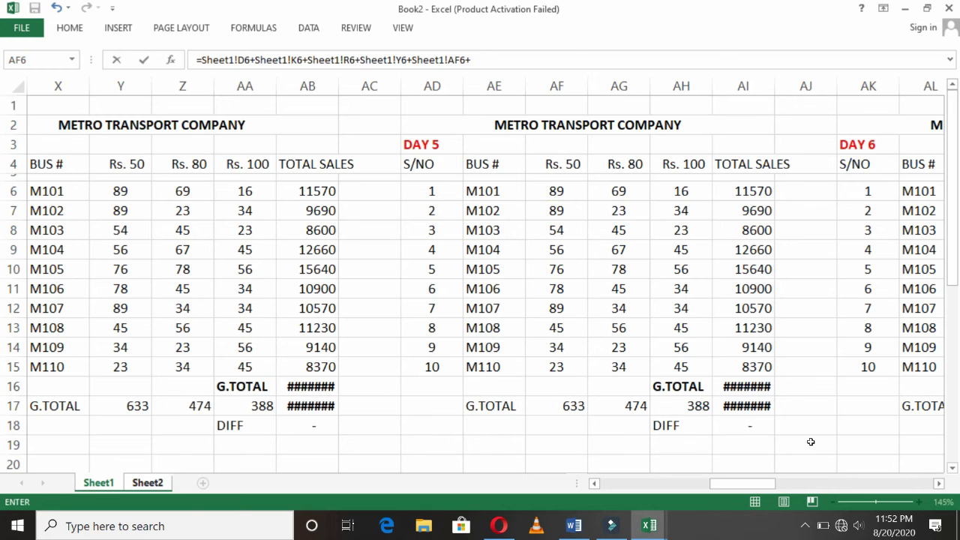
left_click(940, 484)
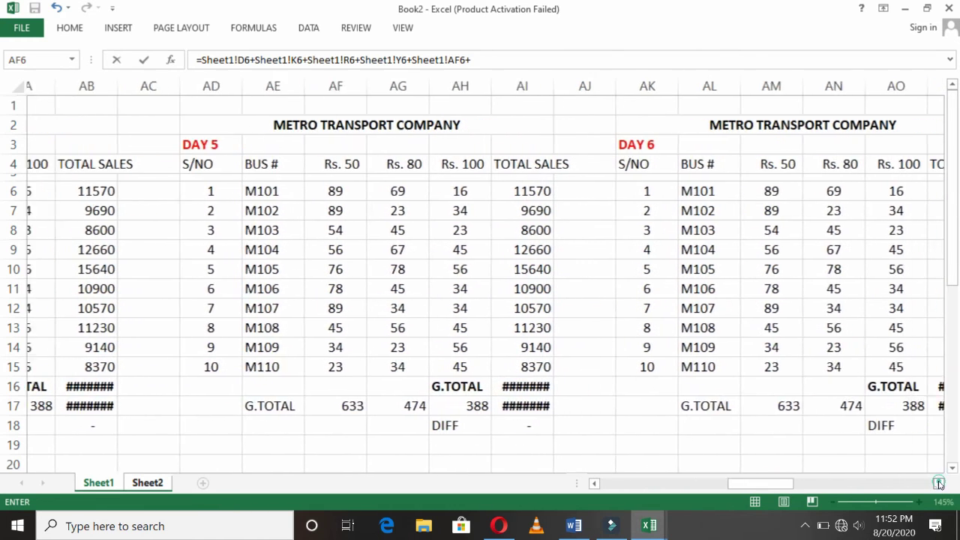
left_click(940, 484)
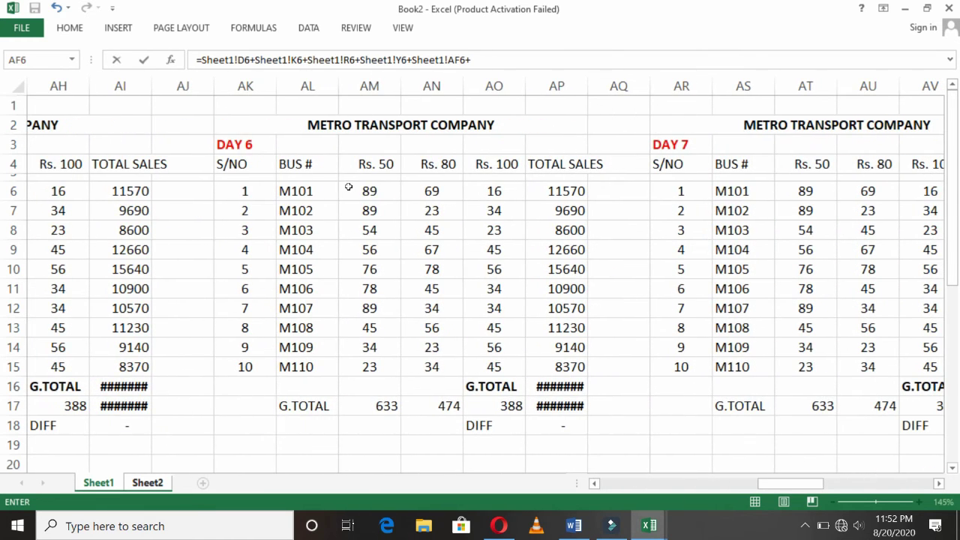
left_click(349, 187)
type("+")
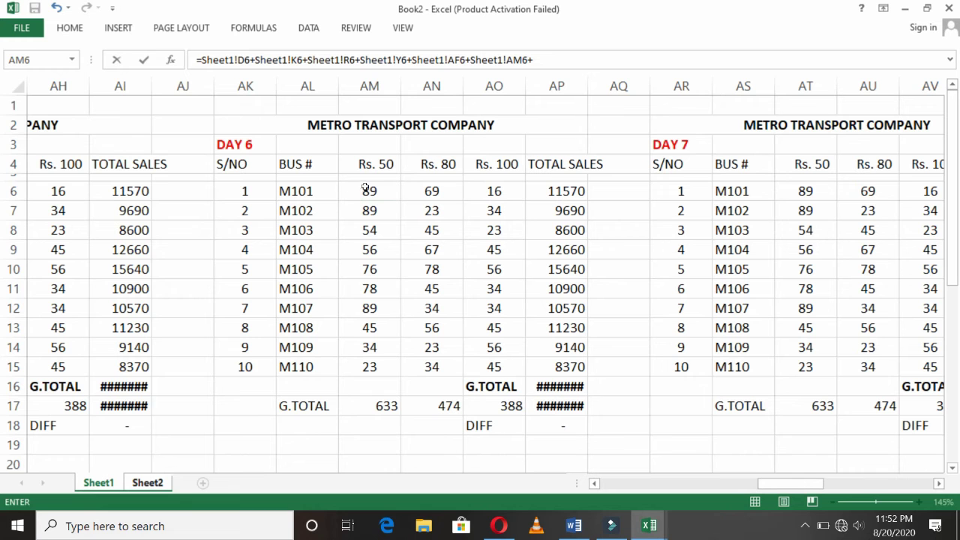
left_click(809, 191)
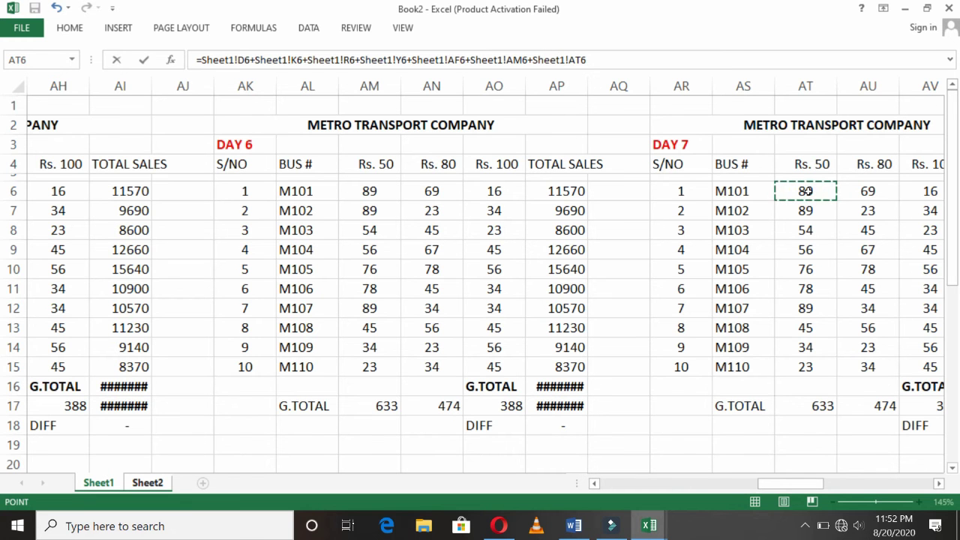
left_click(940, 483)
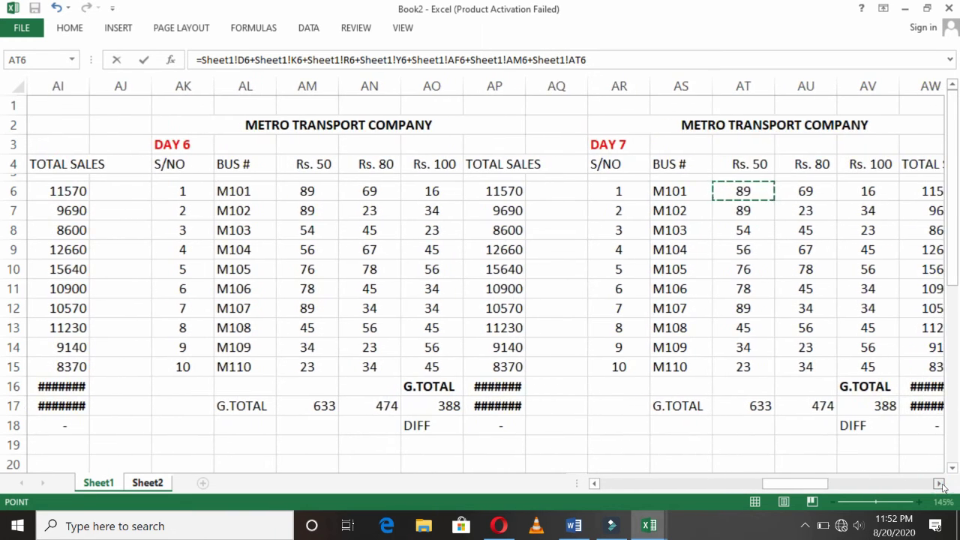
left_click(940, 484)
left_click(940, 484)
left_click(940, 484)
left_click(940, 484)
left_click(940, 483)
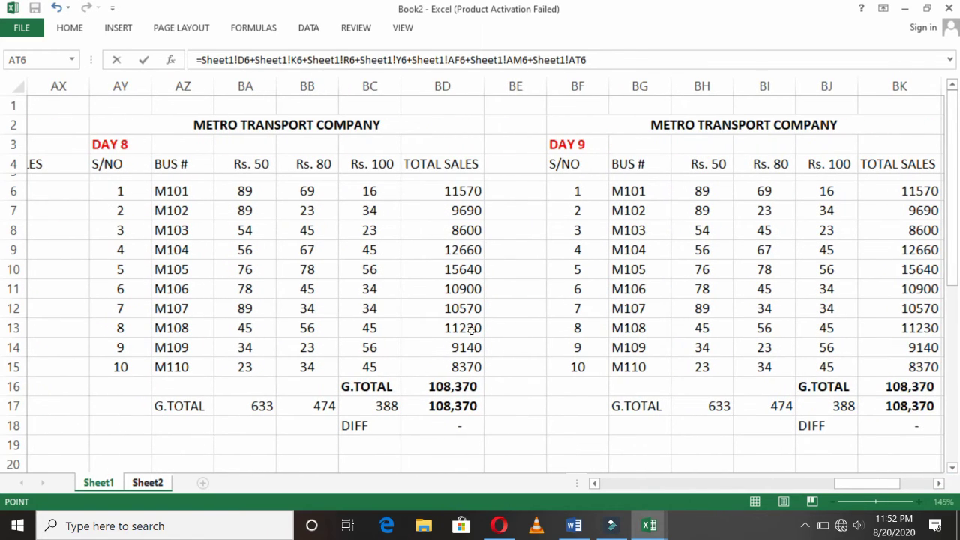
type("+")
- Add BA6, BH6 and BO6 (Days 8–10) and commit the ten-day sum in Sheet2!D7
left_click(240, 192)
type("+Sheet1!BA6+")
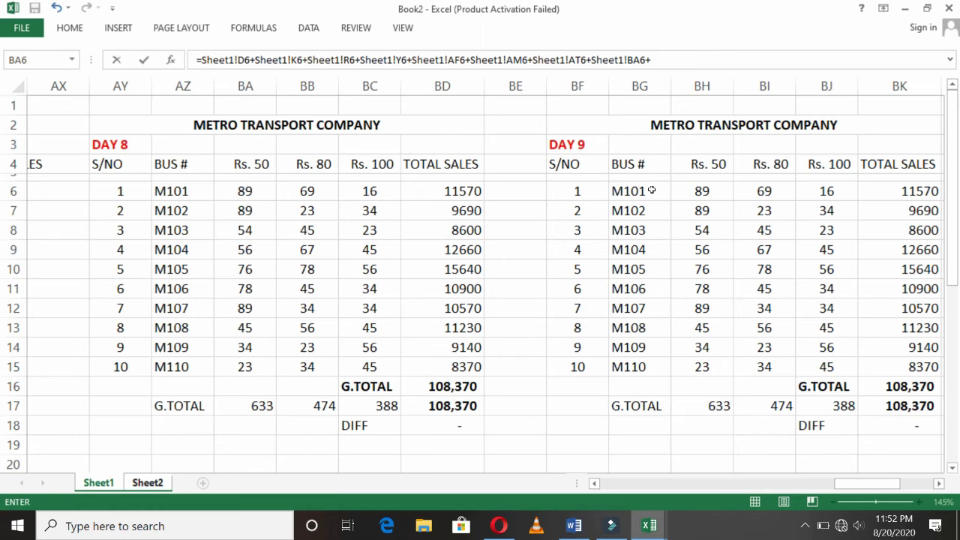
left_click(697, 191)
type("+")
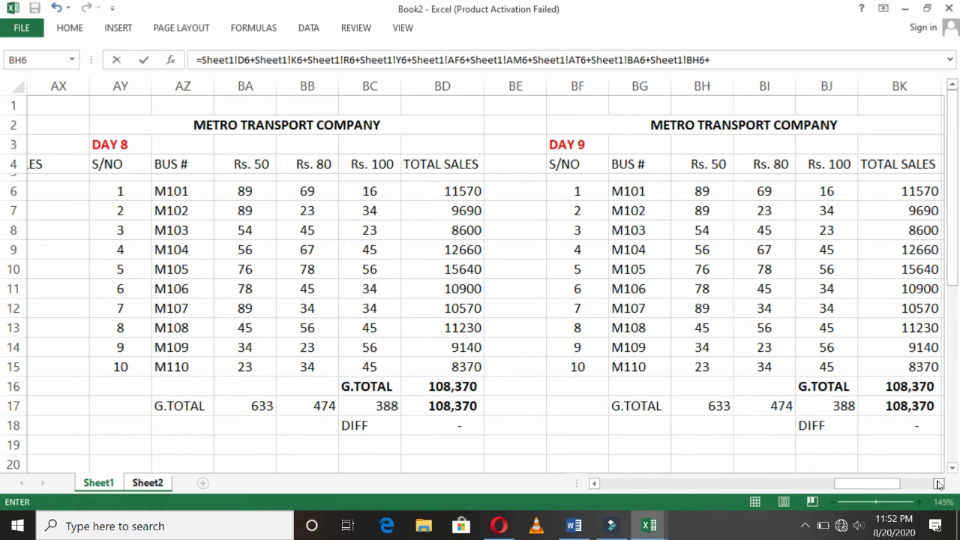
left_click_drag(938, 485, 939, 486)
left_click(706, 192)
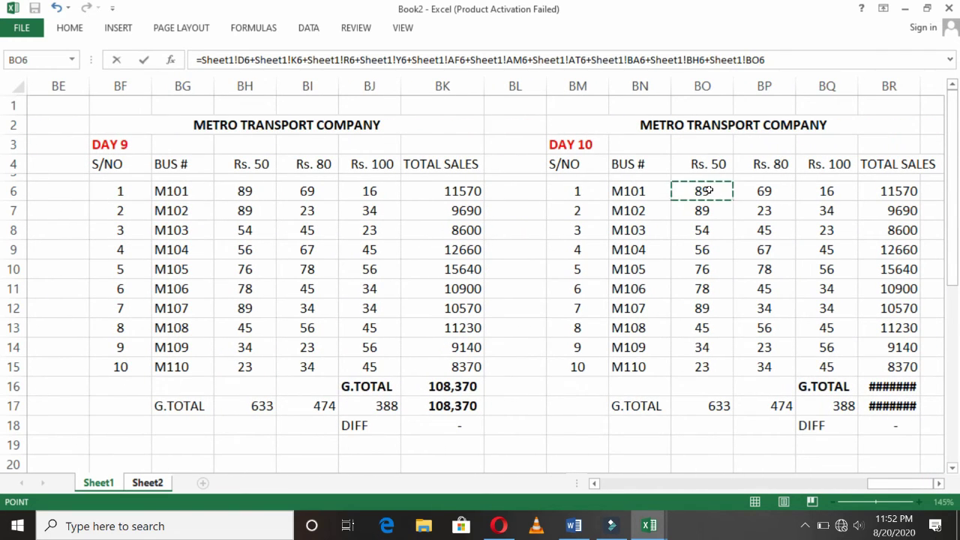
key("Return")
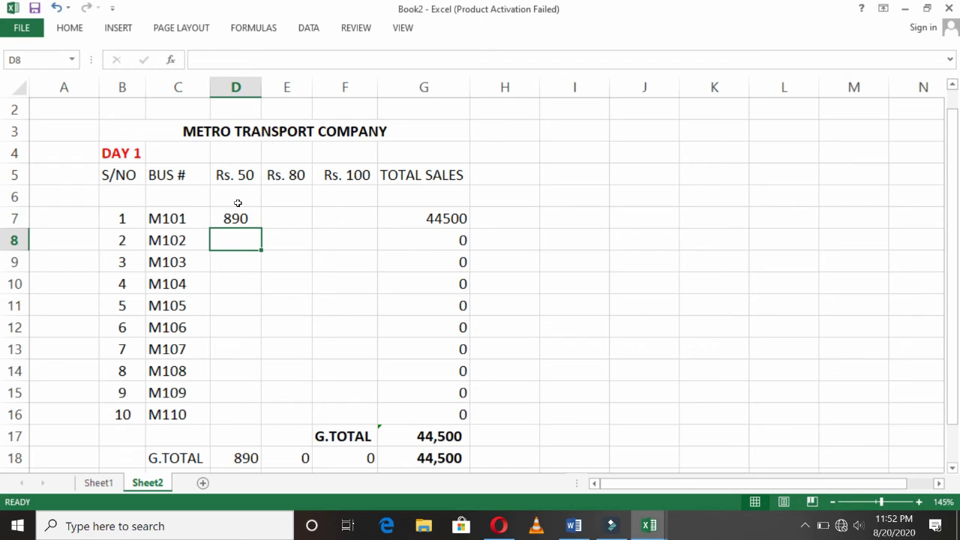
left_click(237, 217)
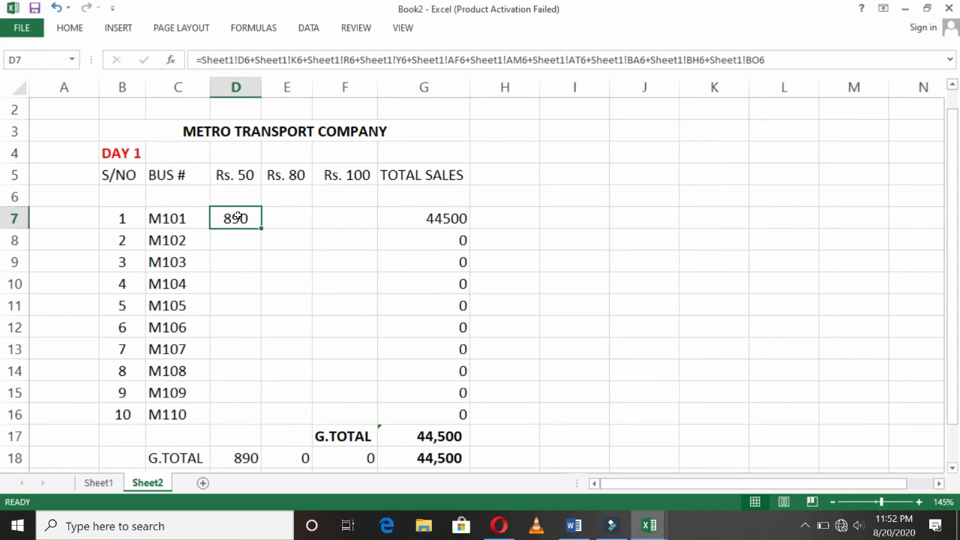
double_click(237, 217)
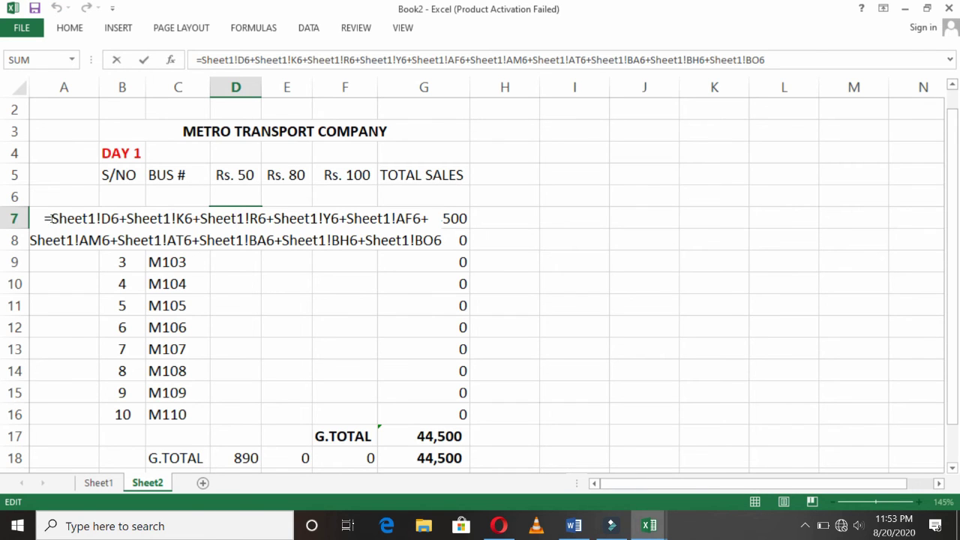
left_click(48, 218)
key("shift+Right")
key("shift+Right")
key("shift+Right")
key("shift+Right")
key("shift+Right")
key("shift+Right")
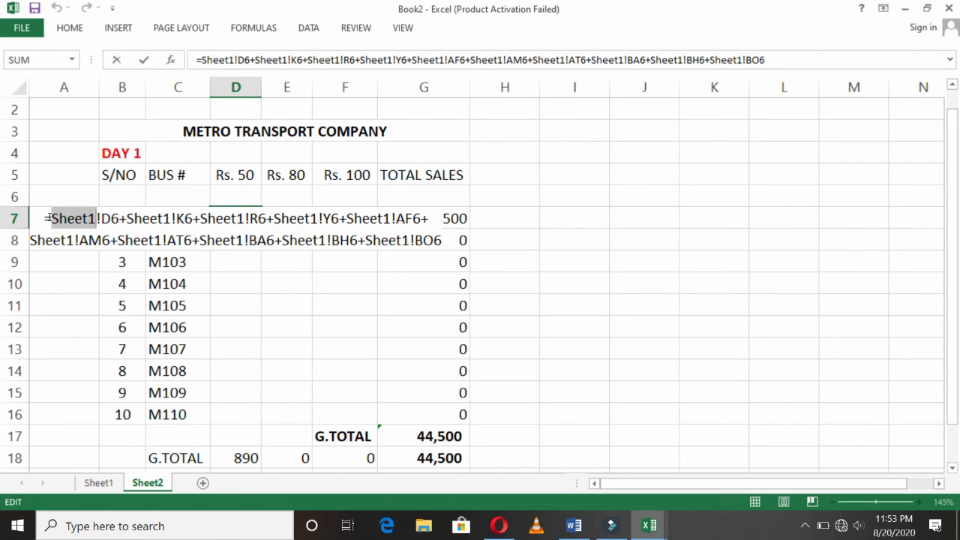
left_click(99, 484)
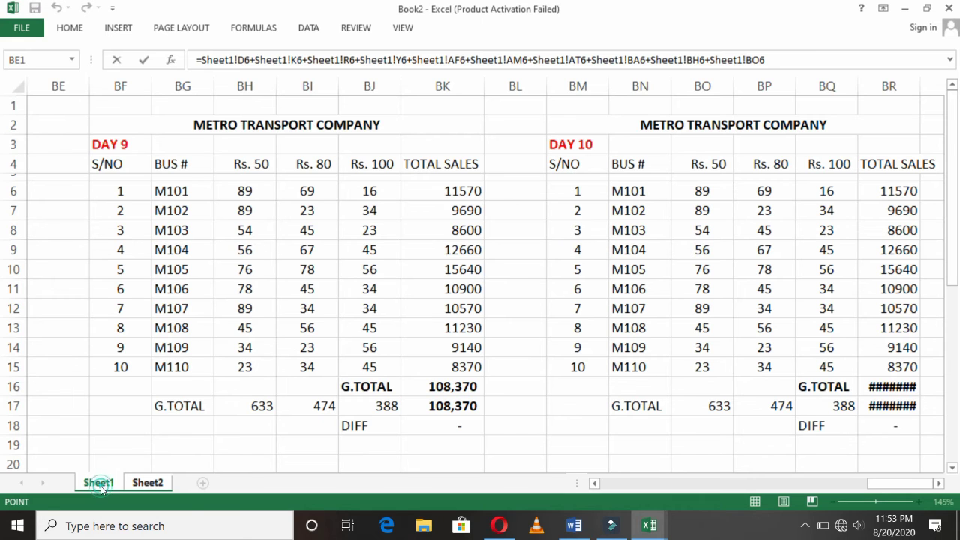
left_click(100, 420)
key("Escape")
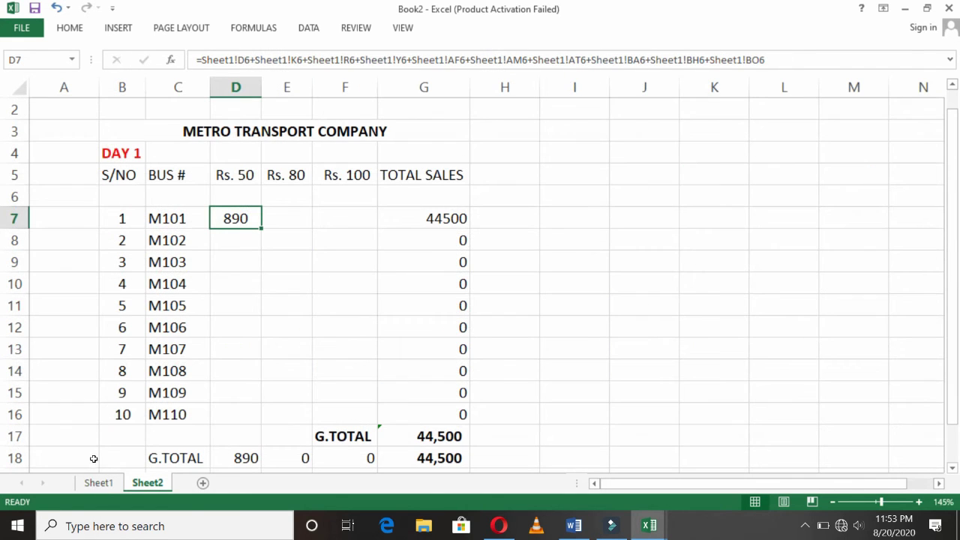
left_click(100, 483)
right_click(103, 484)
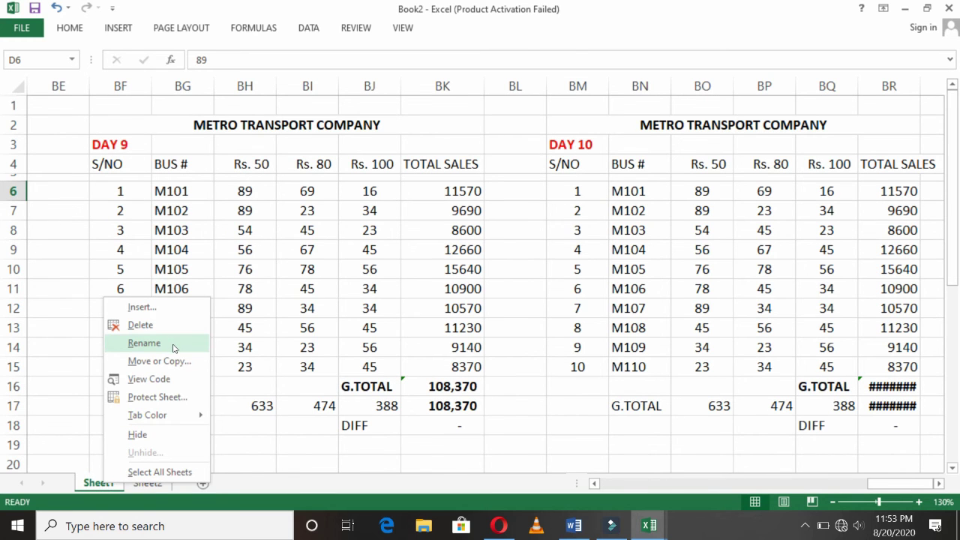
left_click(147, 487)
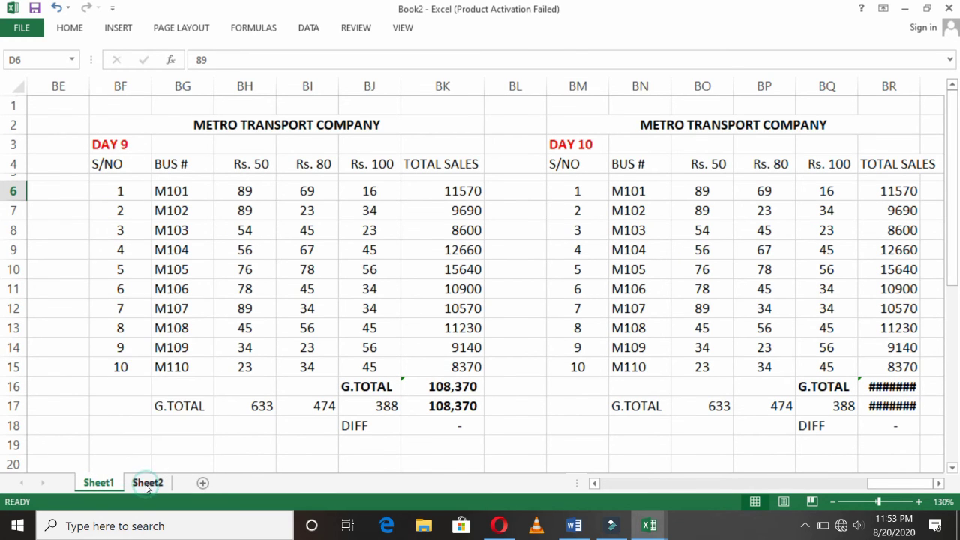
left_click(147, 486)
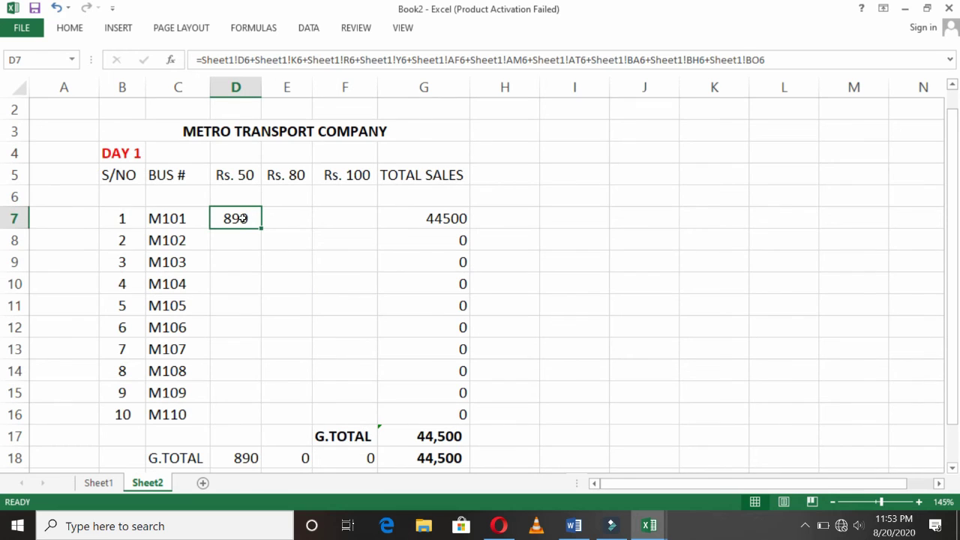
double_click(244, 218)
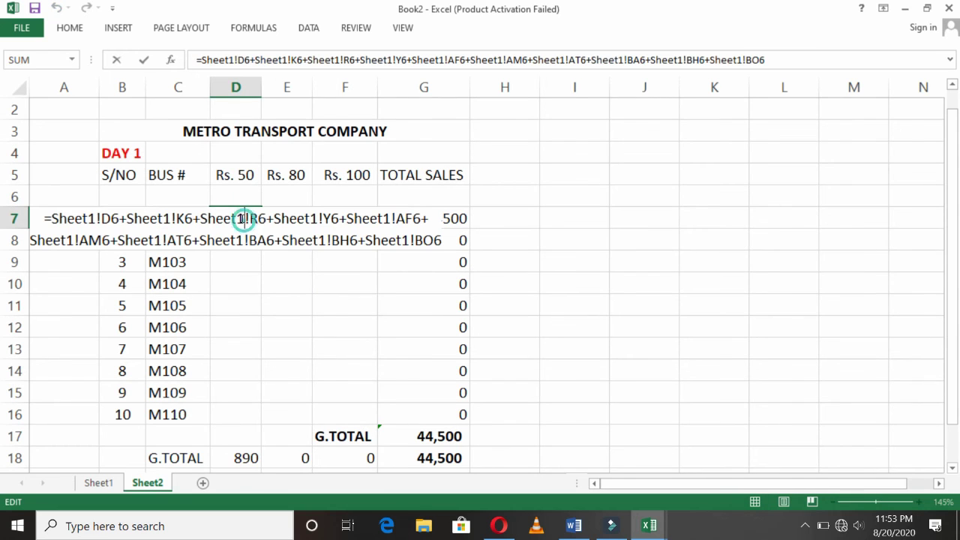
left_click(99, 219)
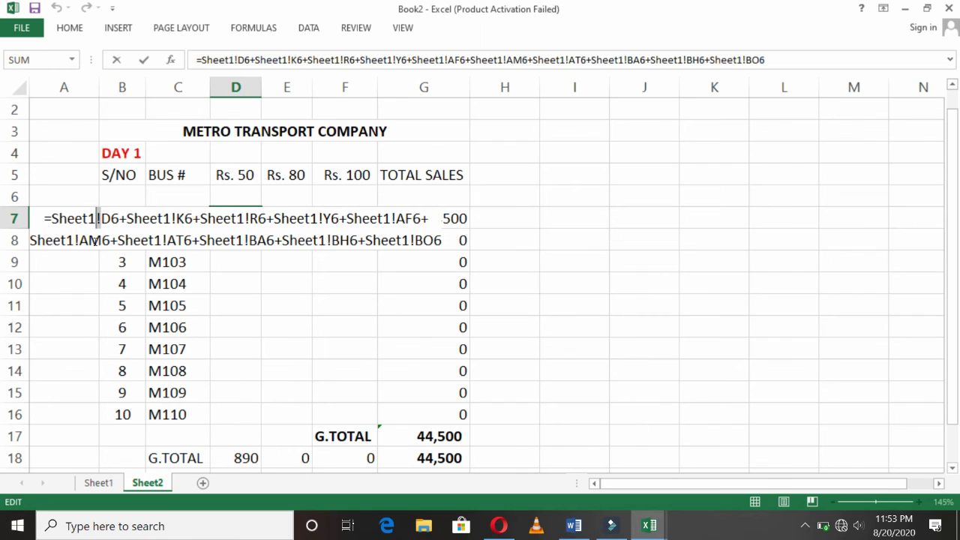
left_click(113, 218)
left_click_drag(113, 218, 101, 218)
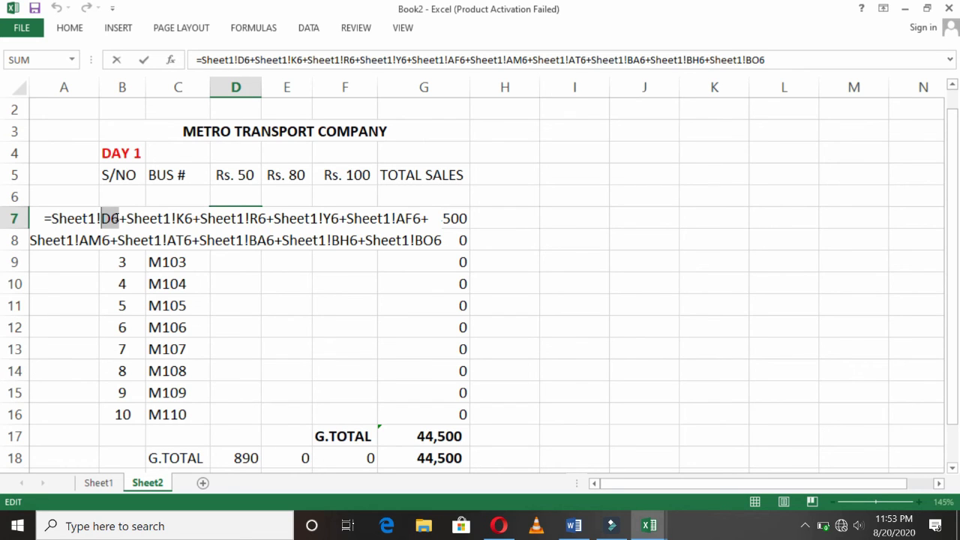
key("Return")
key("Up")
key("ctrl+c")
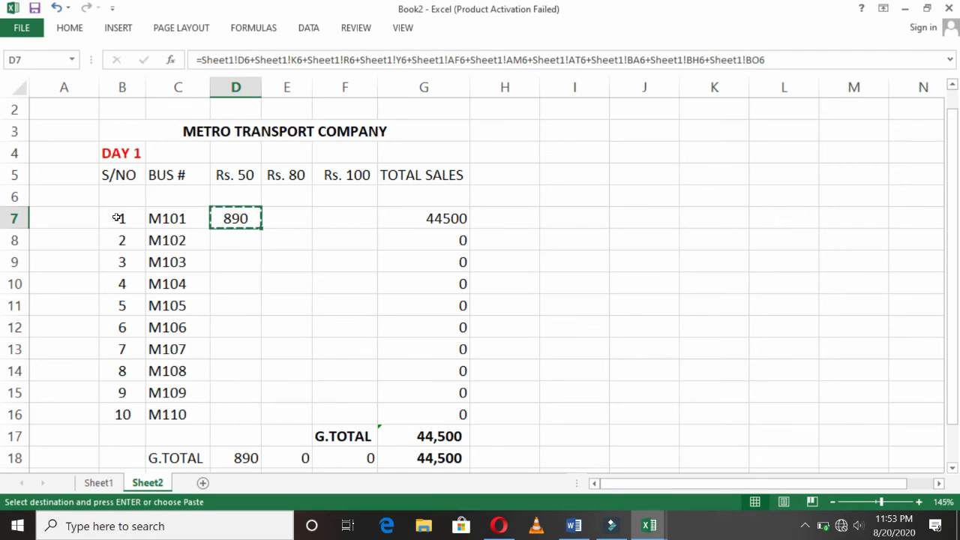
key("Right")
key("shift+Right")
key("ctrl+v")
key("Left")
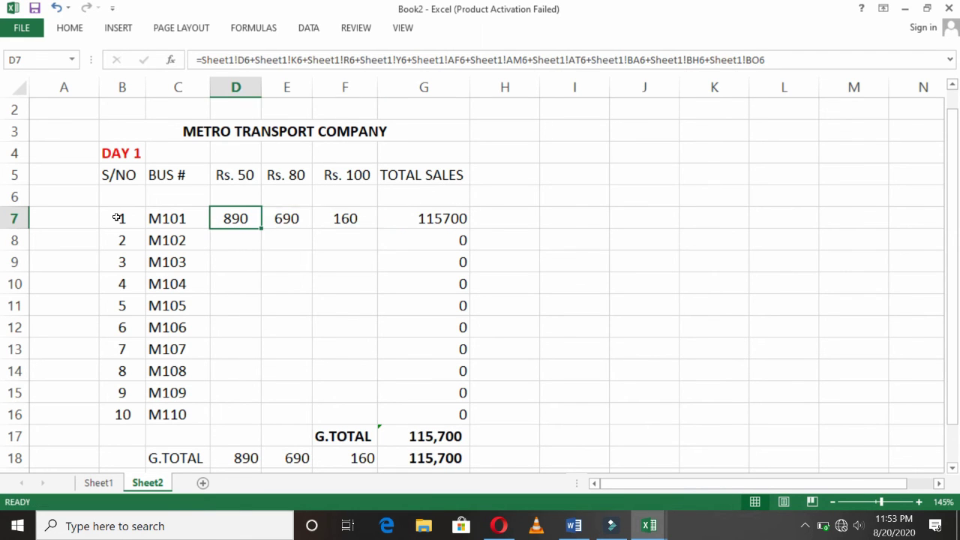
key("shift+Right")
key("shift+Right")
key("ctrl+c")
key("Down")
key("shift+Down")
key("shift+Down")
key("shift+Down")
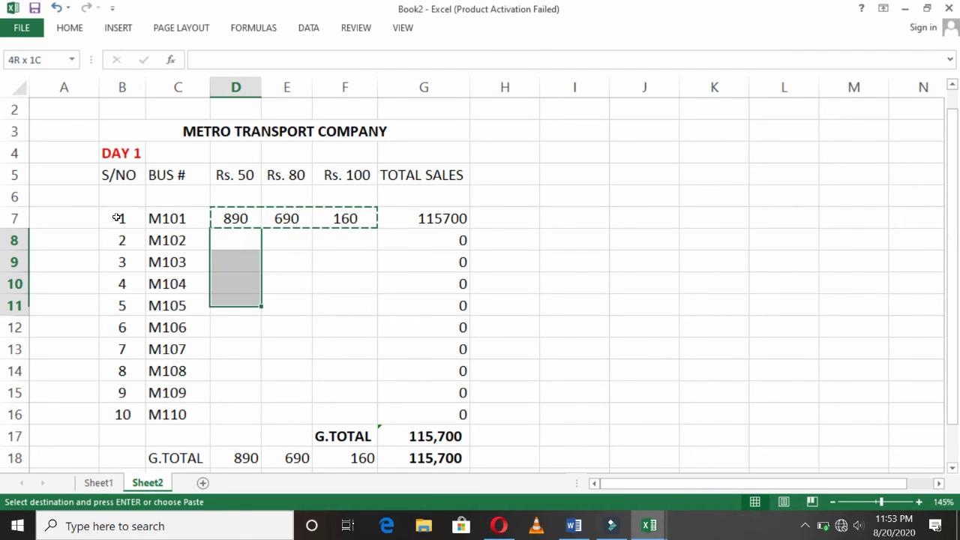
key("shift+Down")
key("shift+Down")
key("shift+Down")
key("shift+Down")
key("shift+Down")
key("ctrl+v")
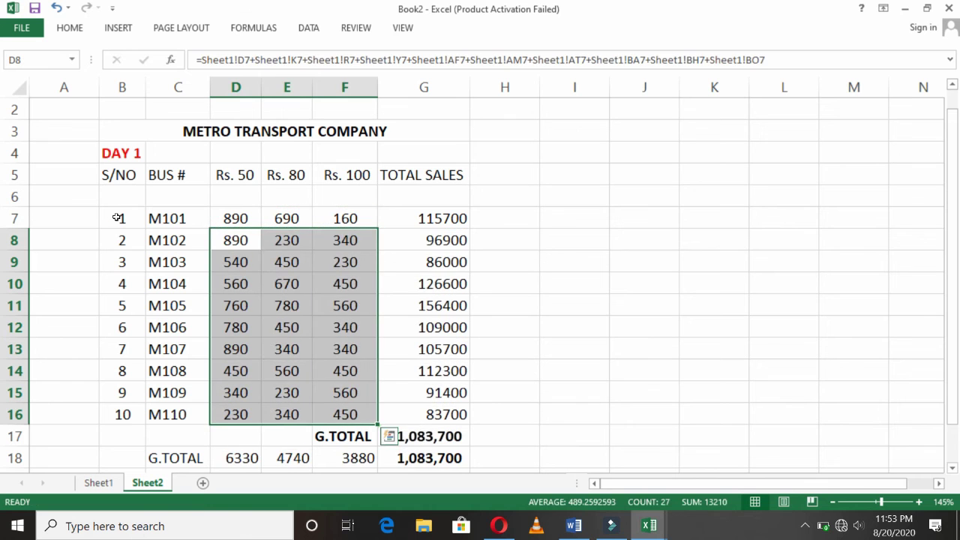
key("Escape")
key("Down")
key("Down")
key("Down")
key("Down")
key("Down")
key("Down")
key("Down")
key("Down")
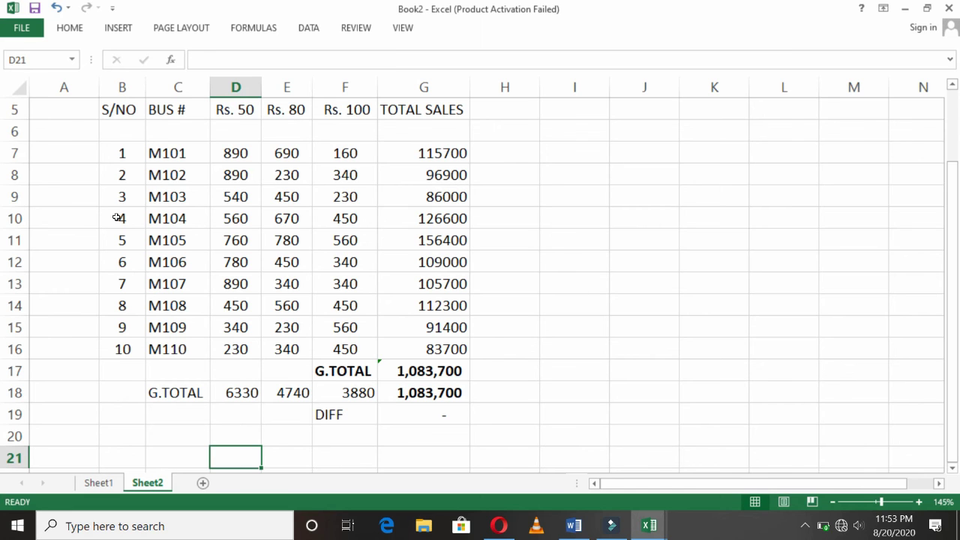
key("Up")
key("Up")
key("Up")
key("Up")
key("Up")
key("Up")
key("Up")
key("Up")
key("Up")
key("Up")
key("Up")
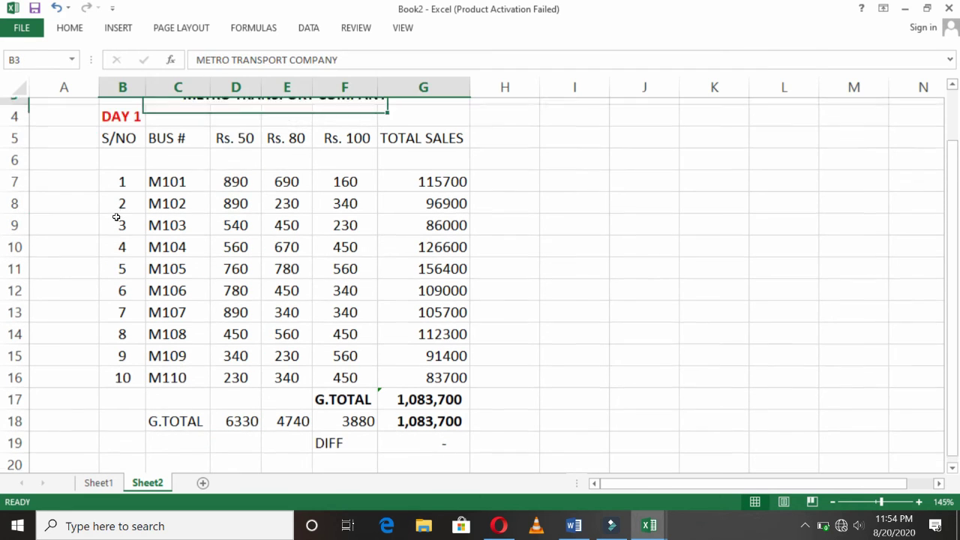
key("Down")
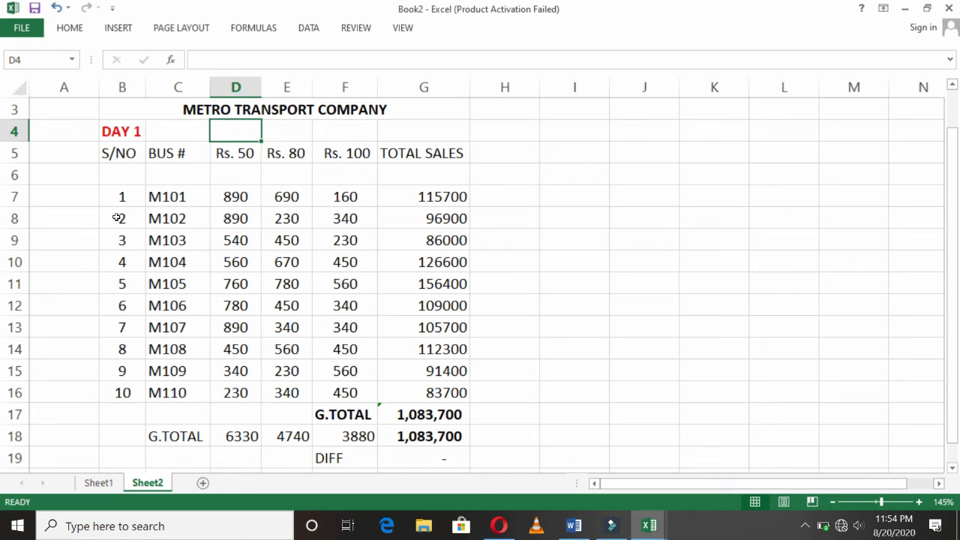
key("Down")
key("Down")
key("Down")
key("Down")
key("Down")
key("Down")
key("Down")
key("Down")
key("Down")
key("Down")
key("Down")
key("Down")
key("Down")
key("Down")
key("Down")
key("Down")
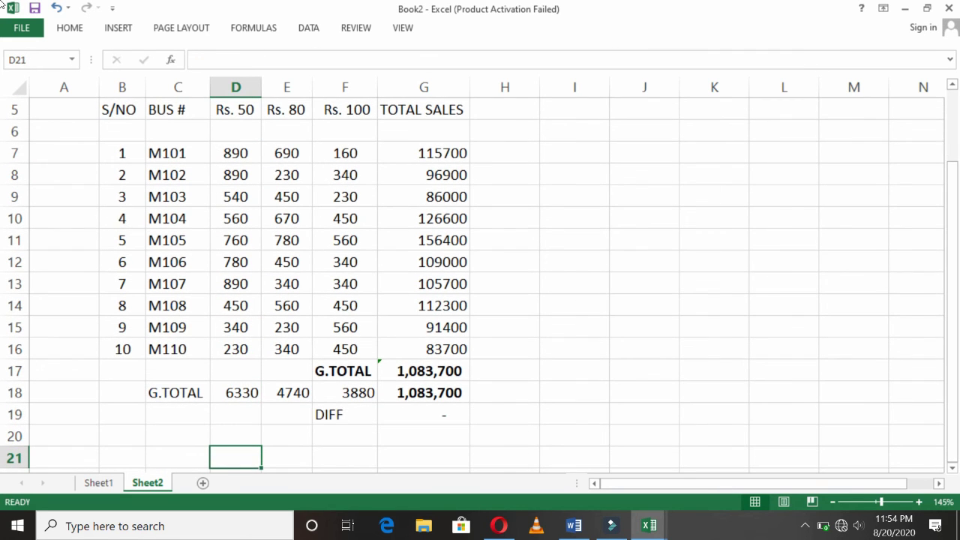
- Insert a clustered column chart right of the table from row 5 and open Select Data
left_click(118, 28)
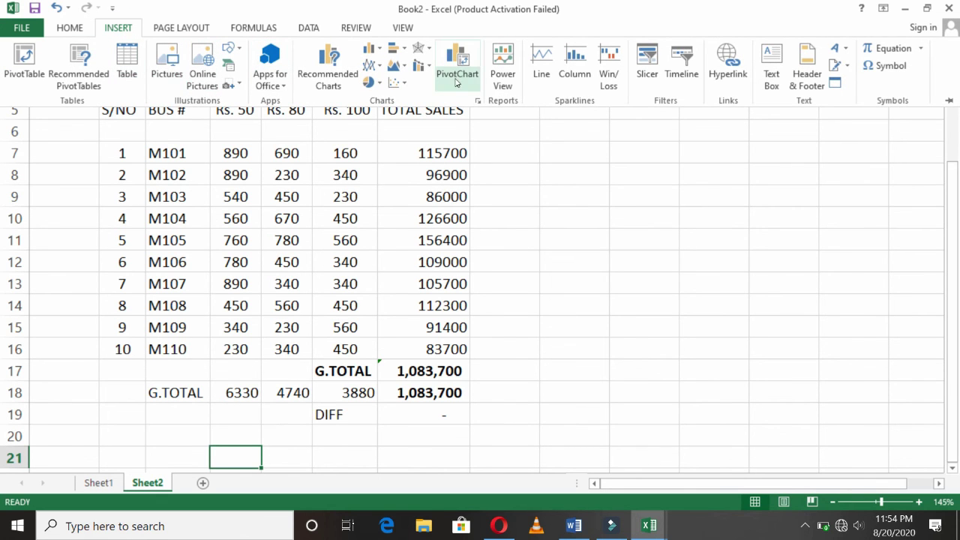
left_click(371, 49)
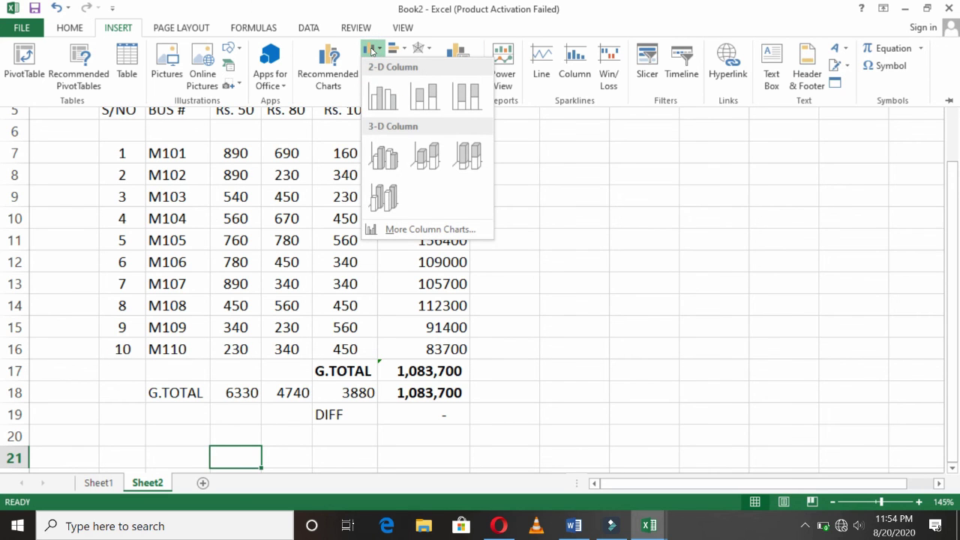
left_click(383, 105)
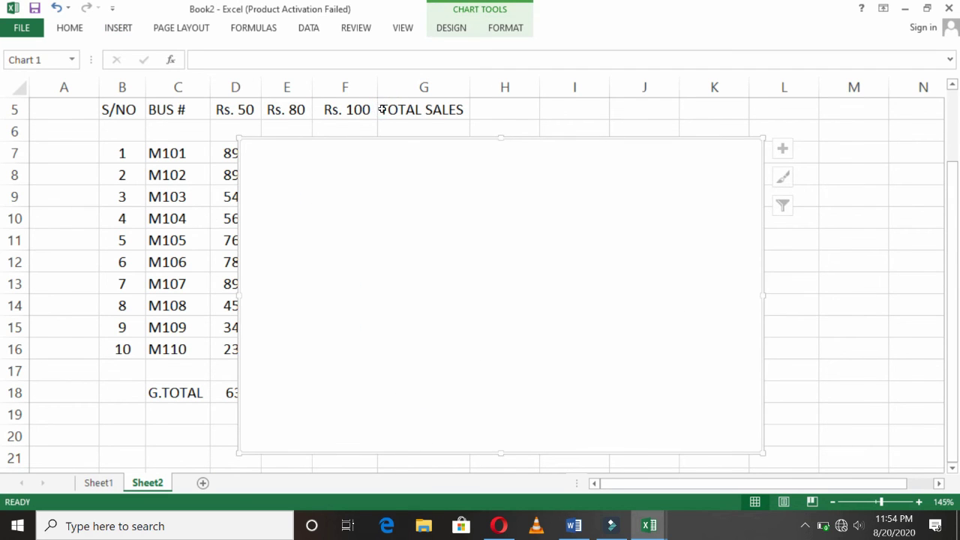
mouse_move(402, 135)
left_mouse_down()
mouse_move(646, 277)
mouse_move(634, 242)
left_mouse_up()
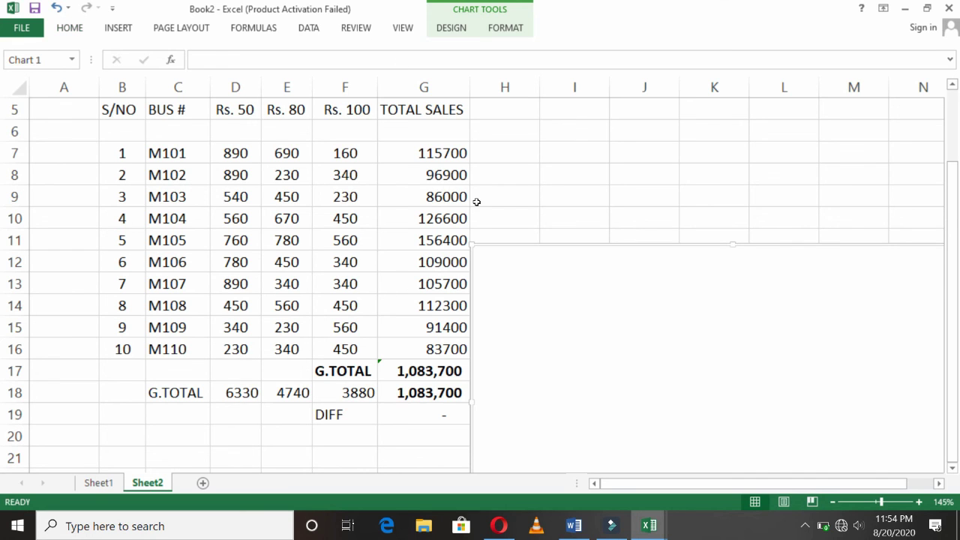
left_click_drag(550, 244, 549, 109)
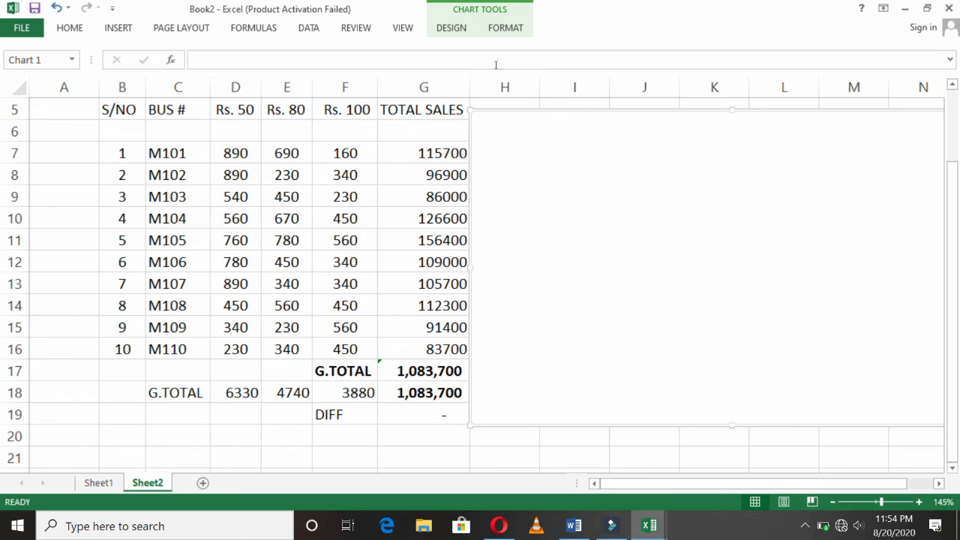
left_click(485, 10)
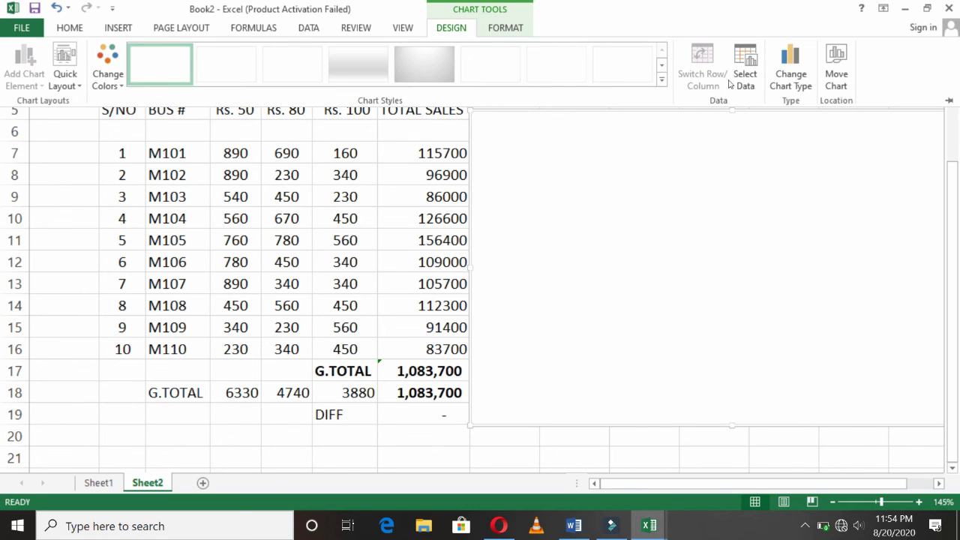
left_click(753, 76)
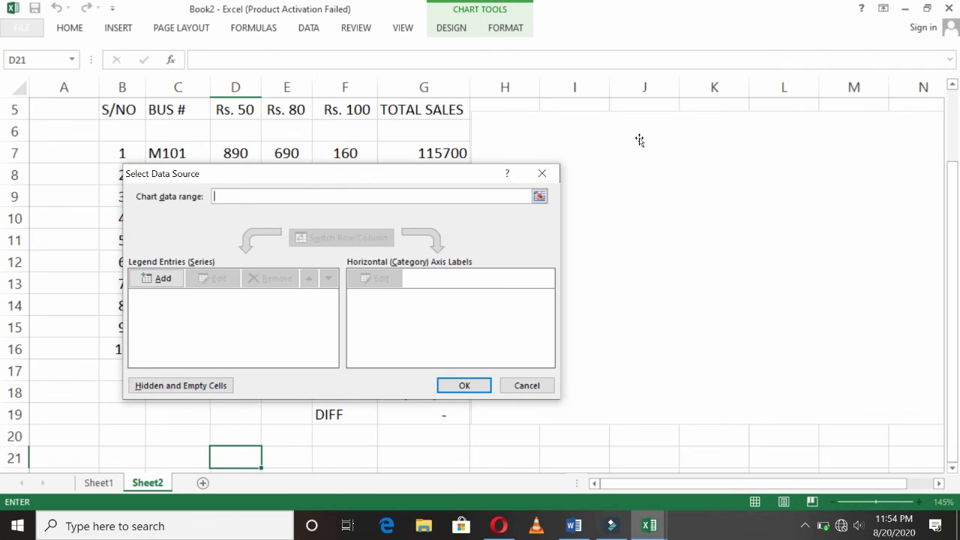
- Set the chart data to bus numbers C7:C16 and TOTAL SALES G7:G16
left_click(540, 197)
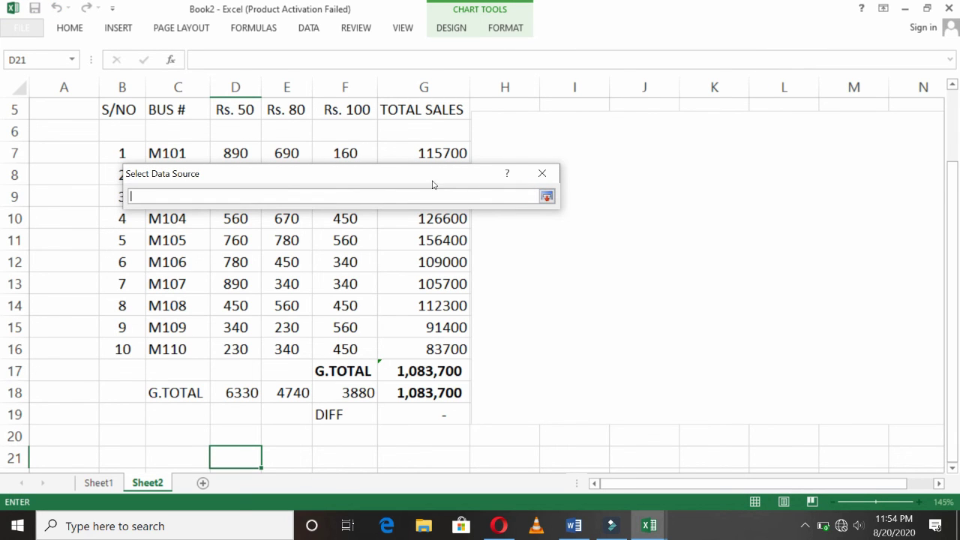
left_click_drag(429, 177, 820, 333)
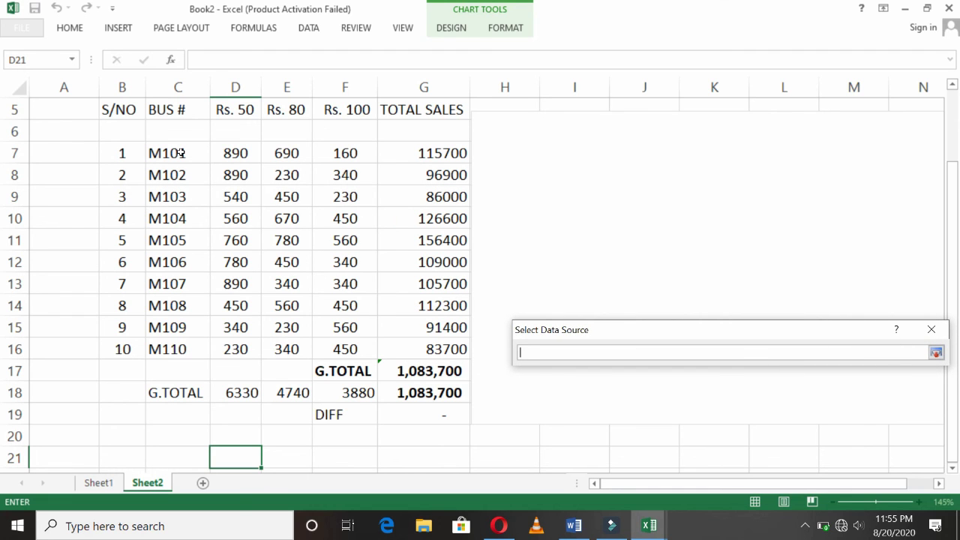
left_click_drag(180, 153, 203, 351)
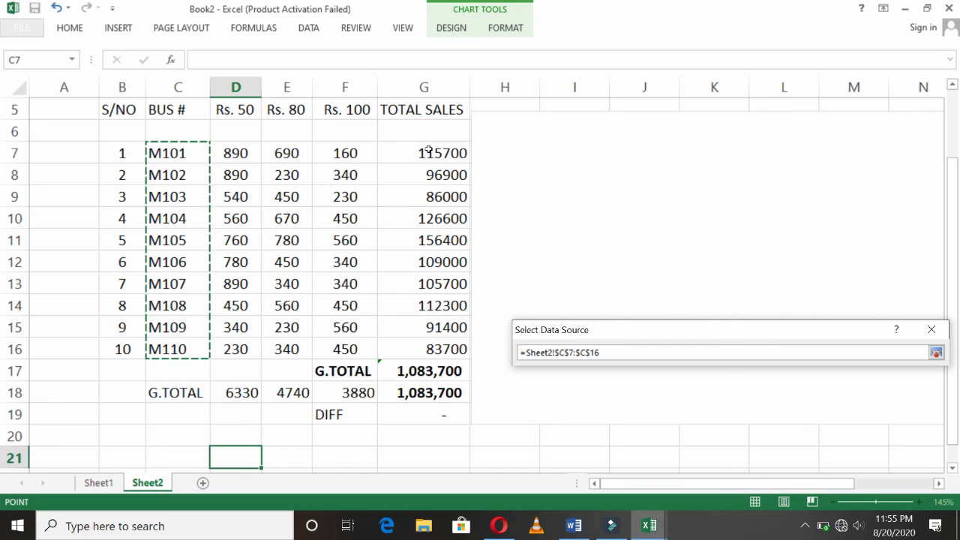
left_click_drag(429, 150, 448, 351)
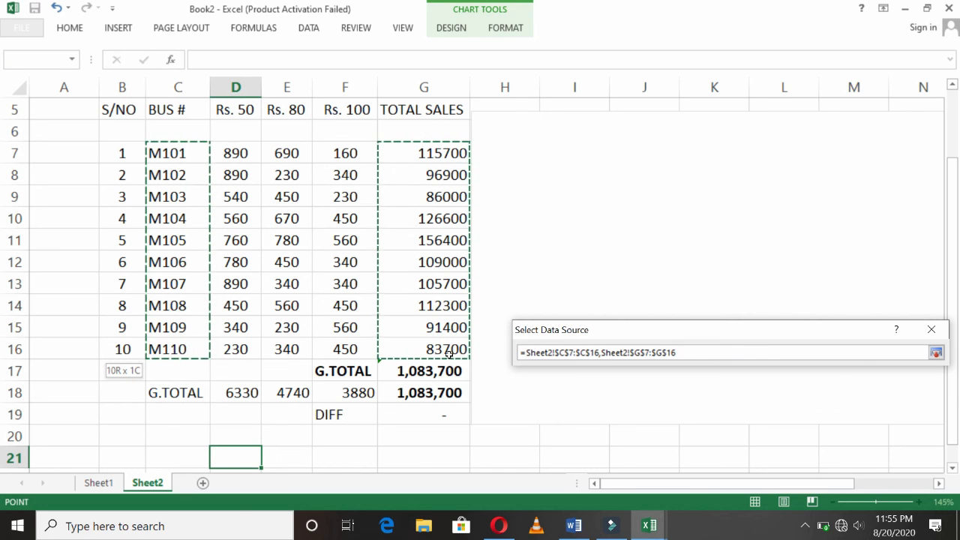
left_click(936, 354)
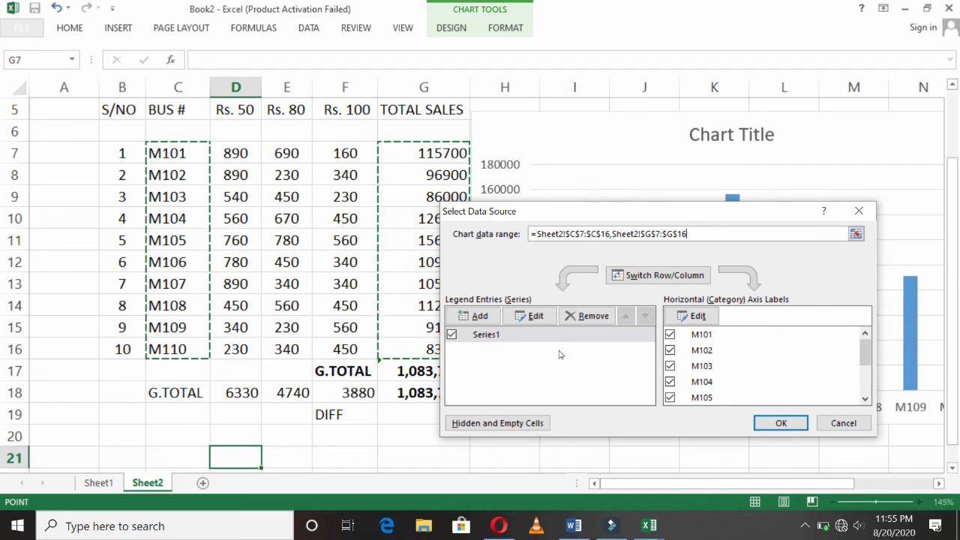
left_click(788, 425)
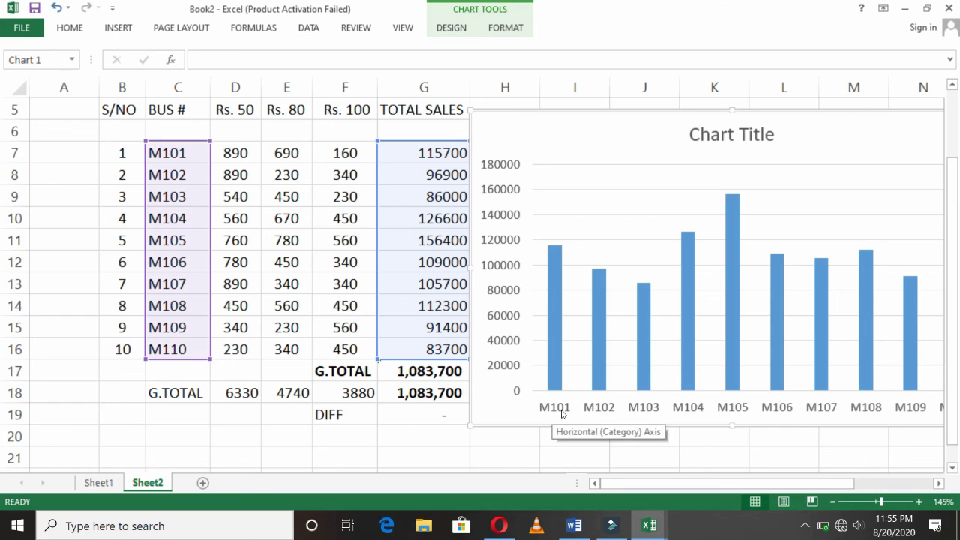
- Change the chart title to 'METRO BUS SYSTEM - 1 TO 10 DAYS SALES', fixing the spacing typos
double_click(721, 134)
double_click(721, 134)
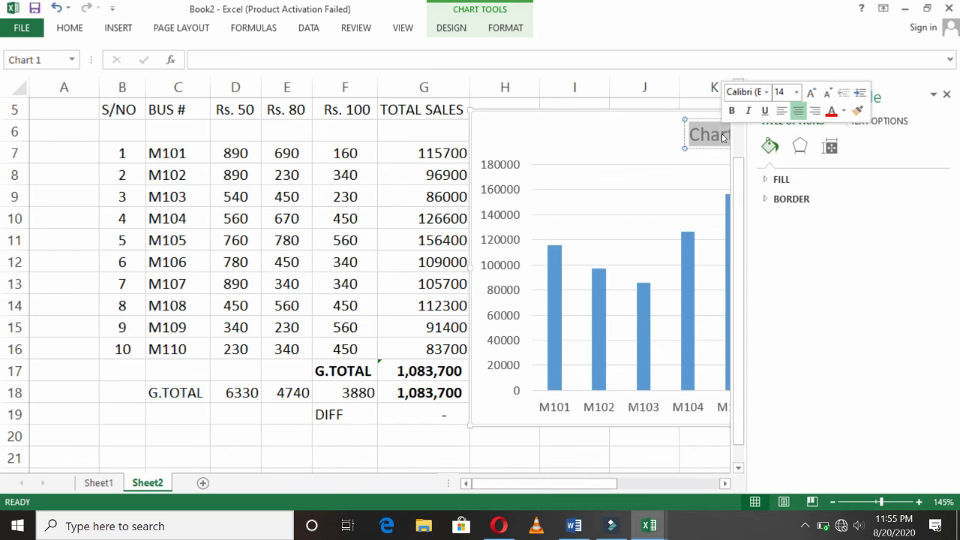
type("METRO")
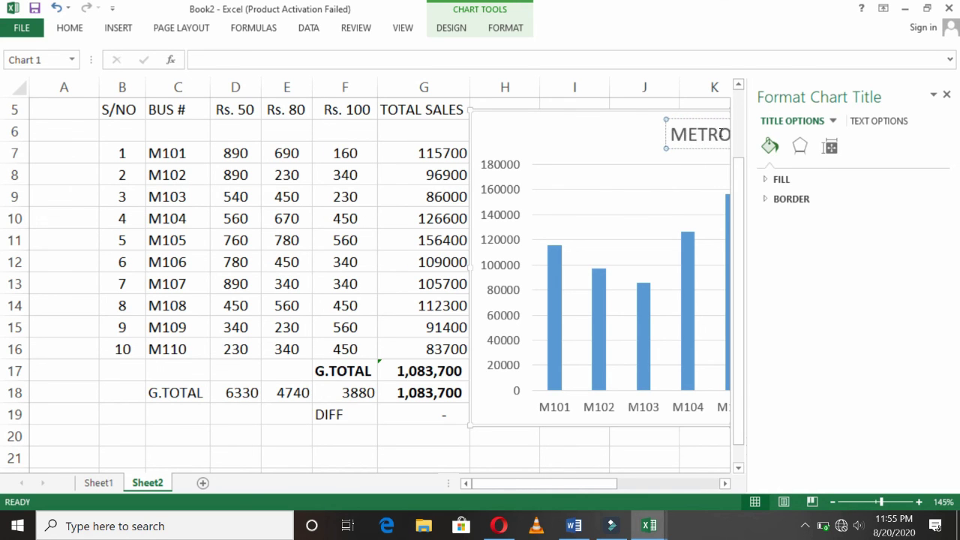
type(" BU")
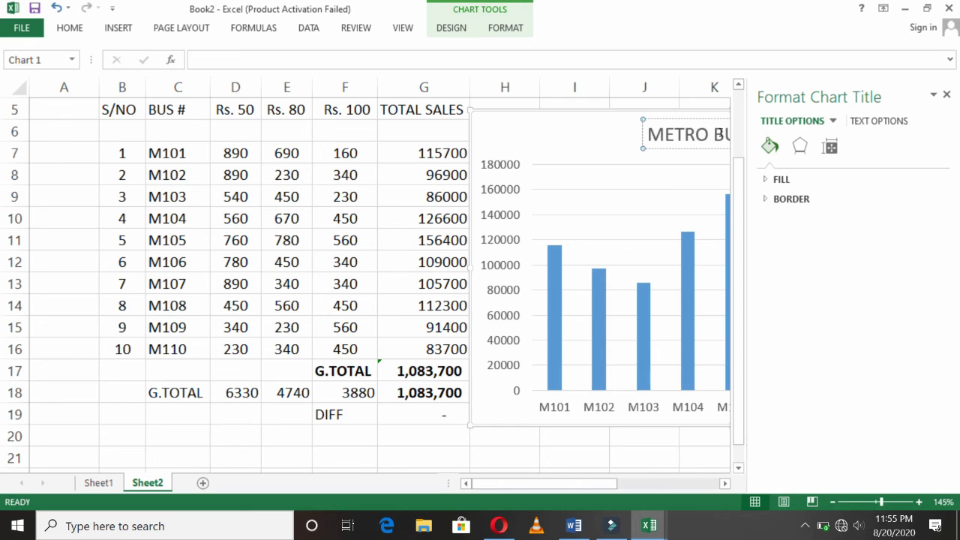
left_click(946, 96)
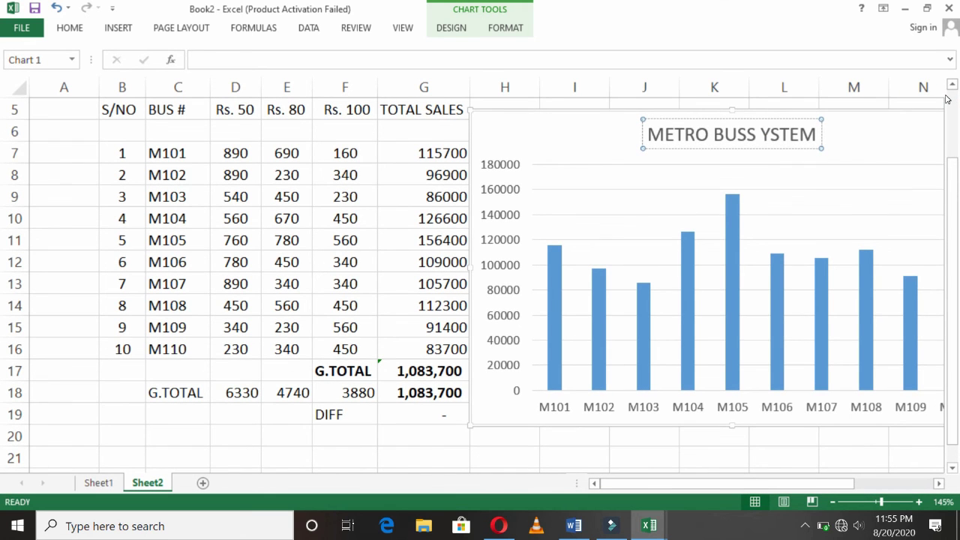
key("Left")
key("Left")
key("Left")
key("Left")
key("Left")
key("Left")
key("Right")
key("Right")
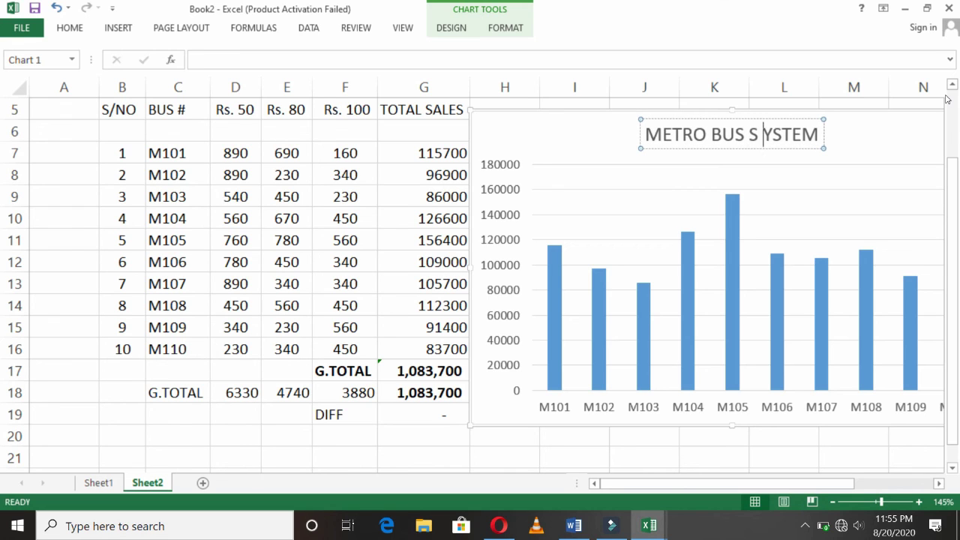
key("BackSpace")
key("Right")
key("Right")
key("Right")
key("Right")
key("Right")
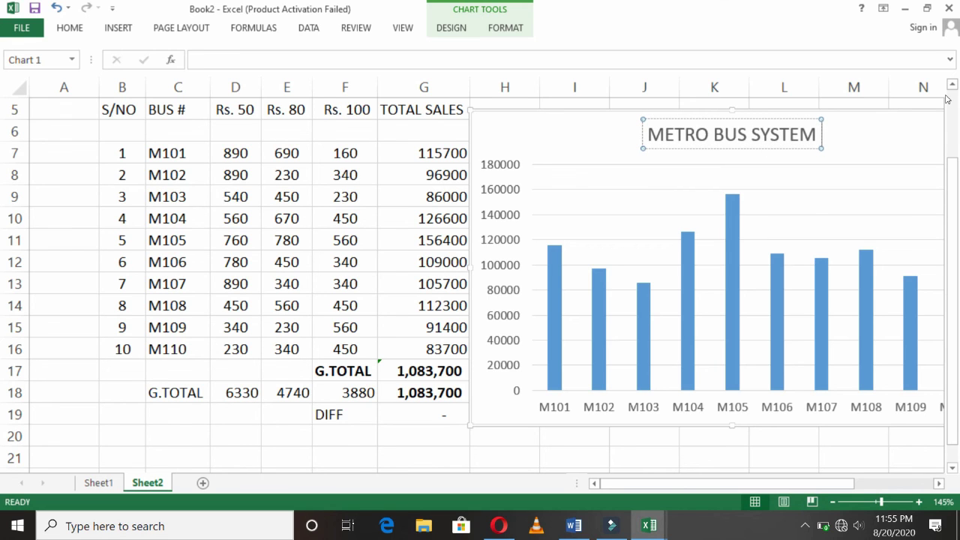
type("-")
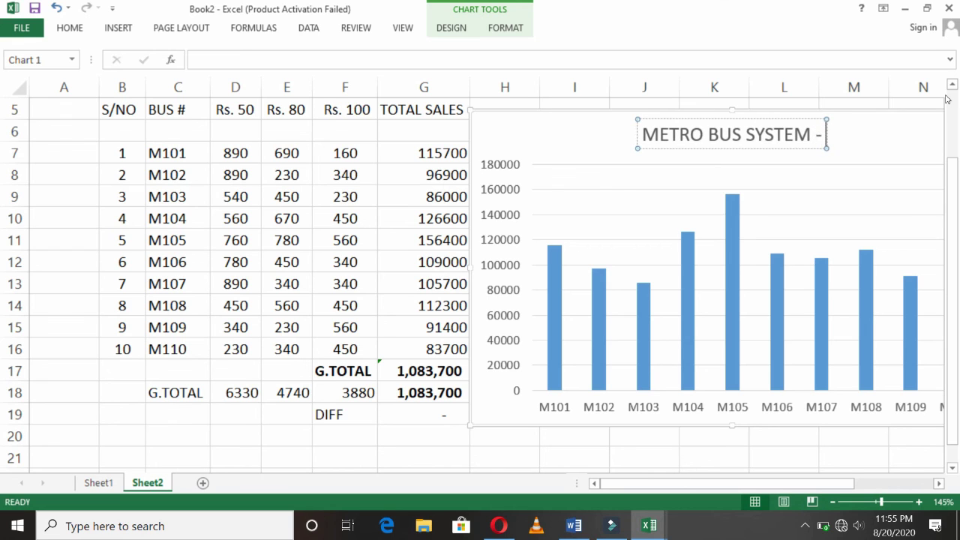
type(" 1 TO 10 DAYS")
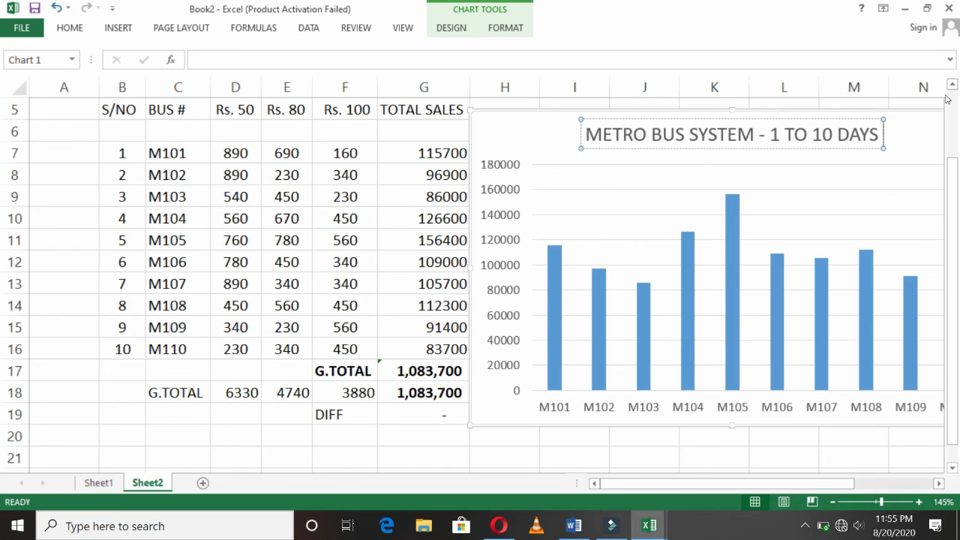
type(" SALES")
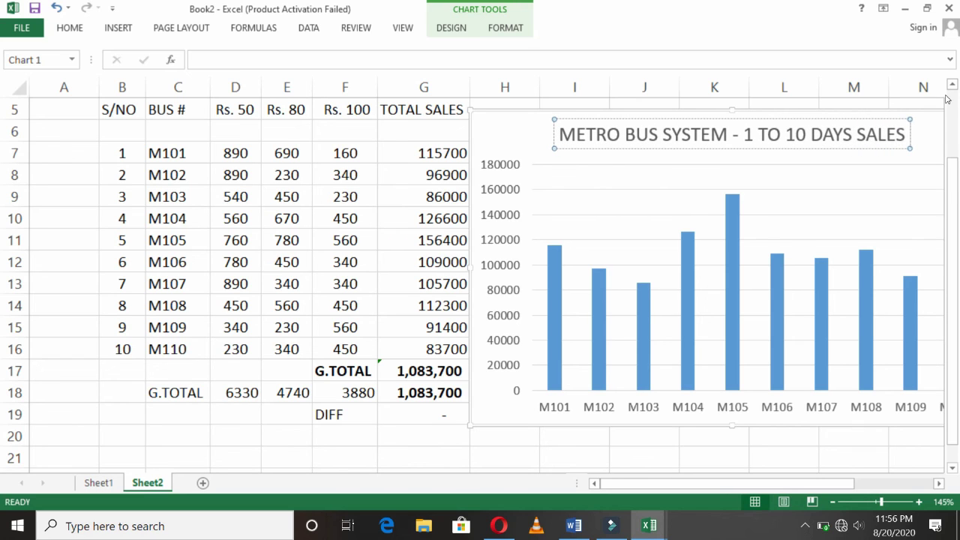
key("Return")
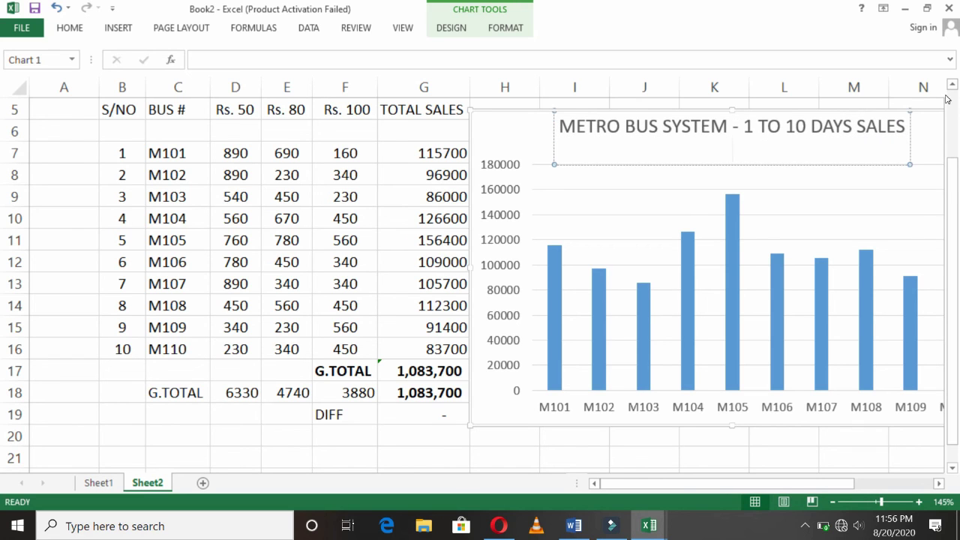
key("BackSpace")
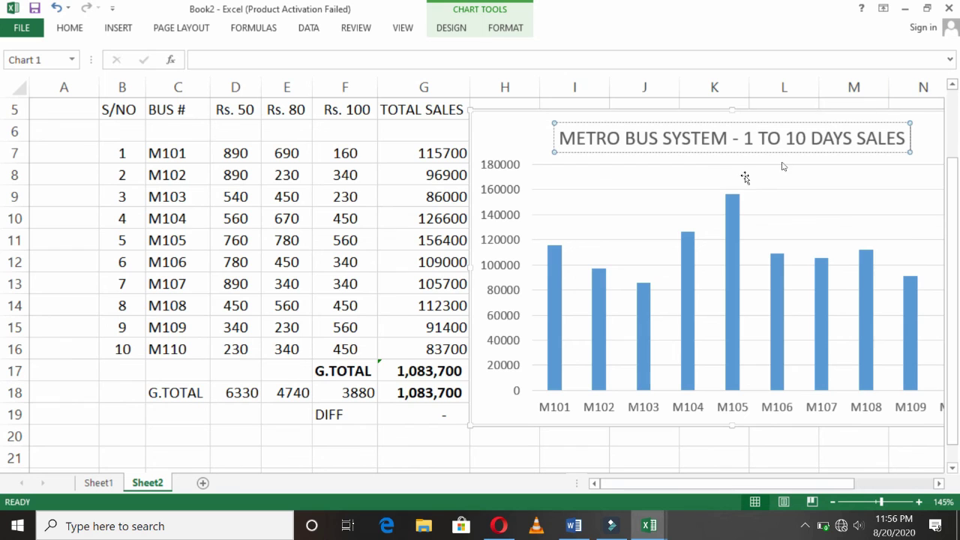
left_click(716, 176)
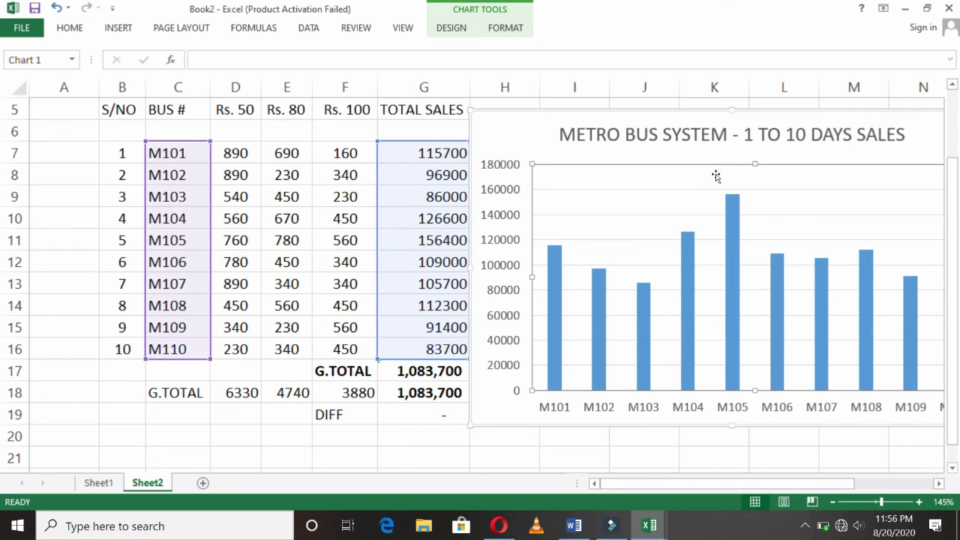